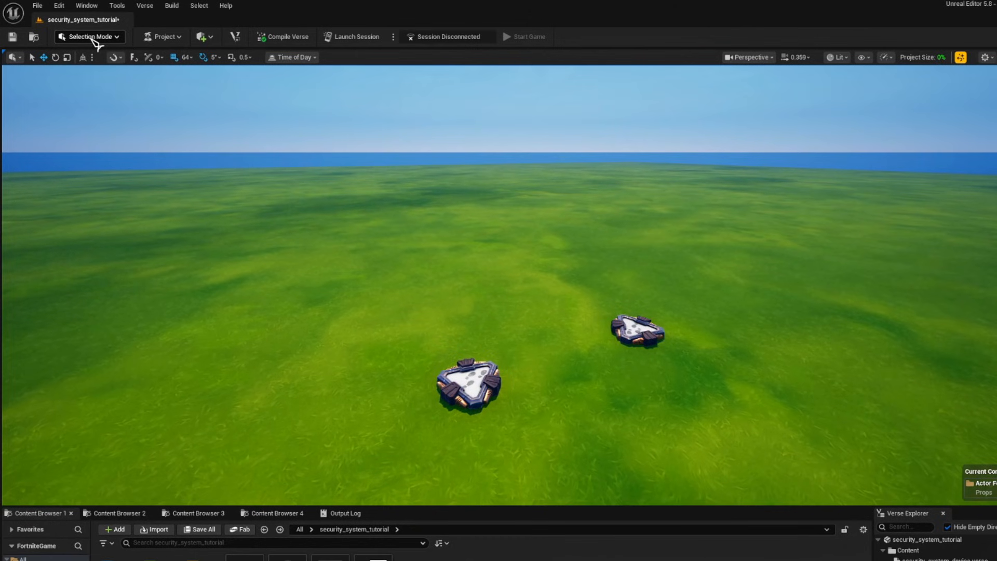
In Modeling mode, place a cylinder with radius 50 and height 200 on the ground near the two spawn pads
{"action": "left_click", "coordinate": [95, 38]}
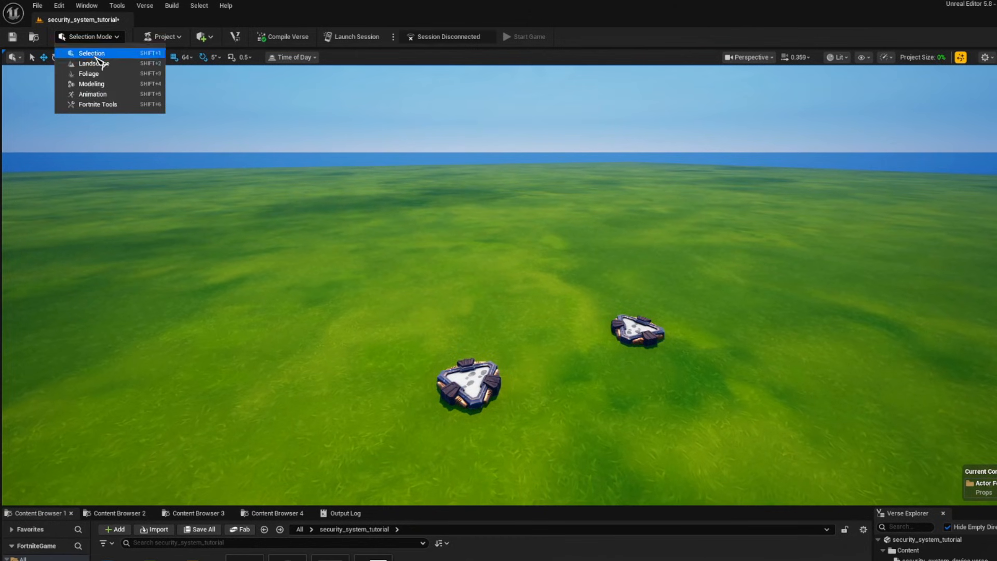
{"action": "left_click", "coordinate": [83, 85]}
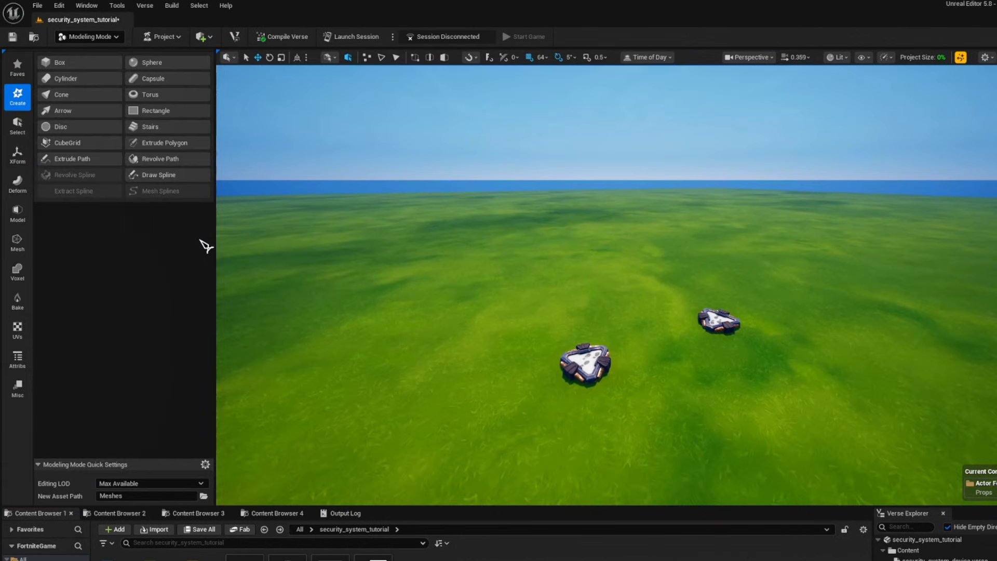
{"action": "left_click", "coordinate": [56, 63]}
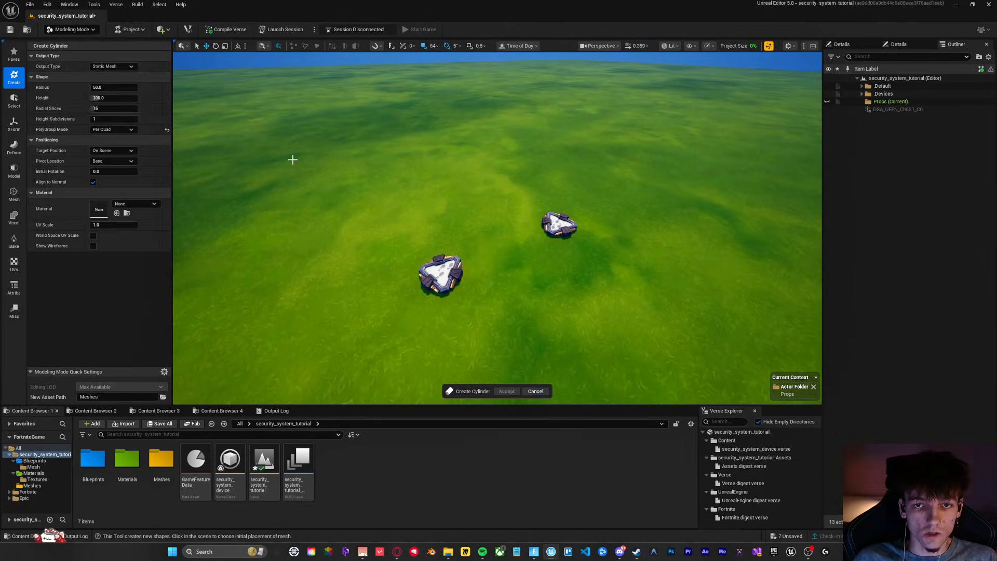
{"action": "left_click", "coordinate": [477, 223]}
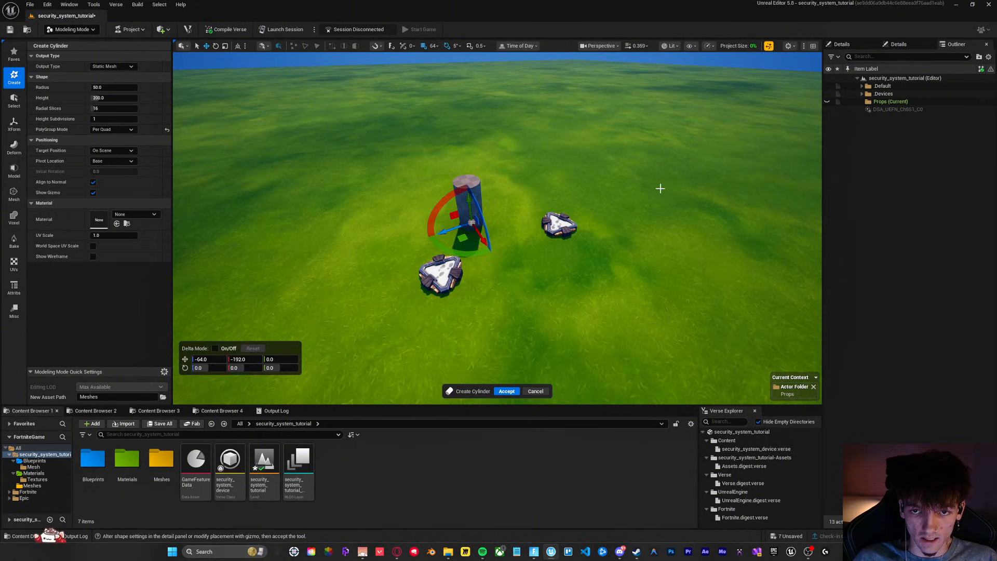
Move the new cylinder to position 0, -192, 0, centred between the spawn pads, and accept it
{"action": "right_click_drag", "start_coordinate": [553, 186], "coordinate": [382, 189]}
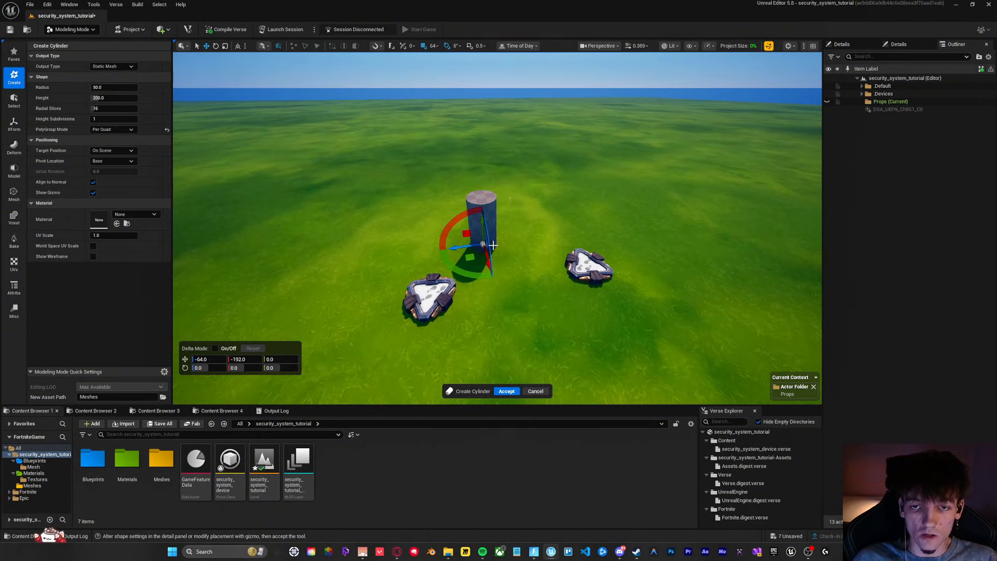
{"action": "right_click_drag", "start_coordinate": [493, 245], "coordinate": [471, 197]}
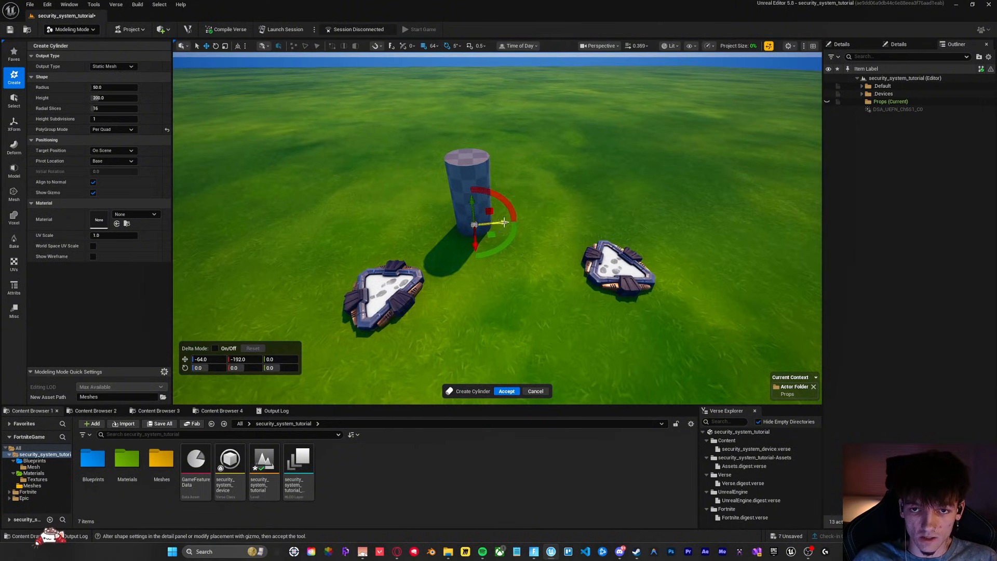
{"action": "left_click_drag", "start_coordinate": [504, 222], "coordinate": [529, 222]}
{"action": "right_click_drag", "start_coordinate": [632, 222], "coordinate": [625, 211]}
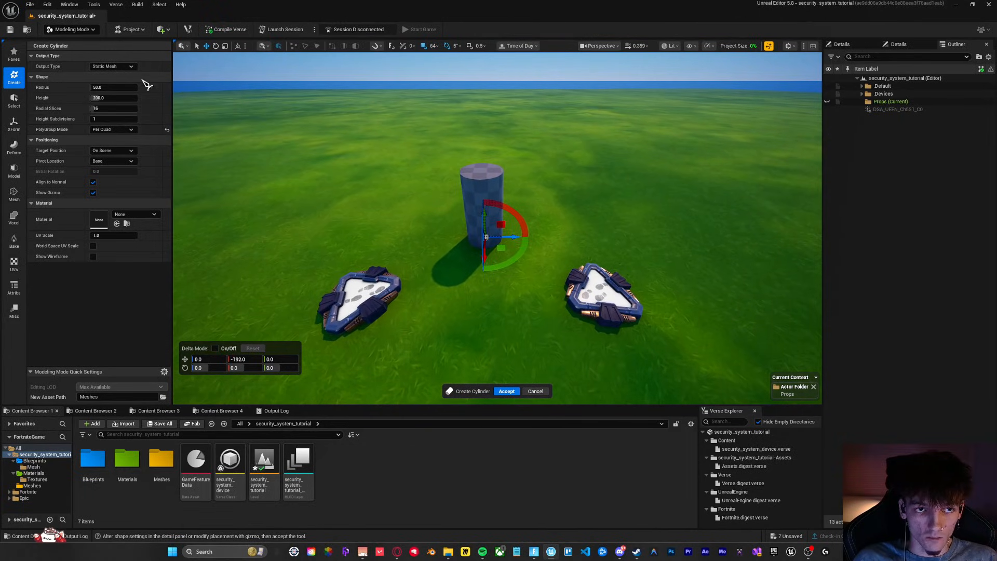
{"action": "left_click", "coordinate": [507, 392]}
Scale the cylinder into a thin, tall pole by narrowing its width and stretching its height
{"action": "key", "text": "f"}
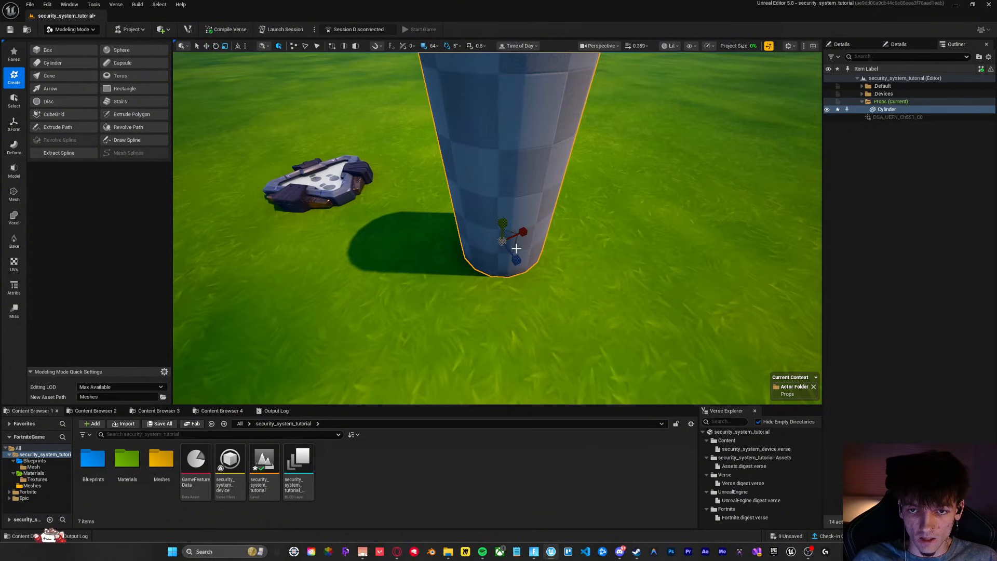
{"action": "left_click_drag", "start_coordinate": [514, 245], "coordinate": [565, 244]}
{"action": "right_click_drag", "start_coordinate": [565, 243], "coordinate": [514, 233]}
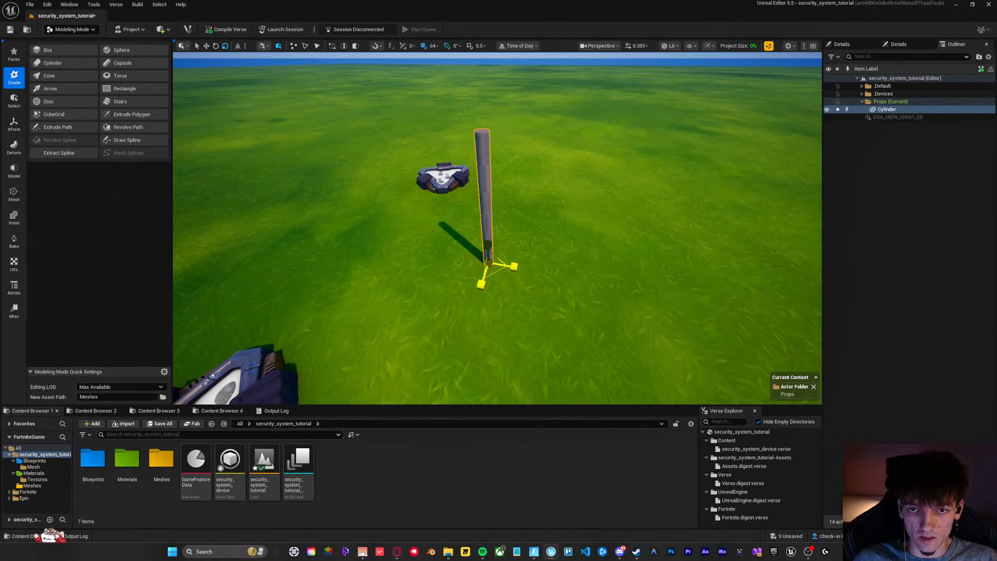
{"action": "left_click_drag", "start_coordinate": [488, 244], "coordinate": [486, 226]}
{"action": "right_click_drag", "start_coordinate": [487, 226], "coordinate": [485, 202]}
{"action": "left_click_drag", "start_coordinate": [483, 272], "coordinate": [479, 268]}
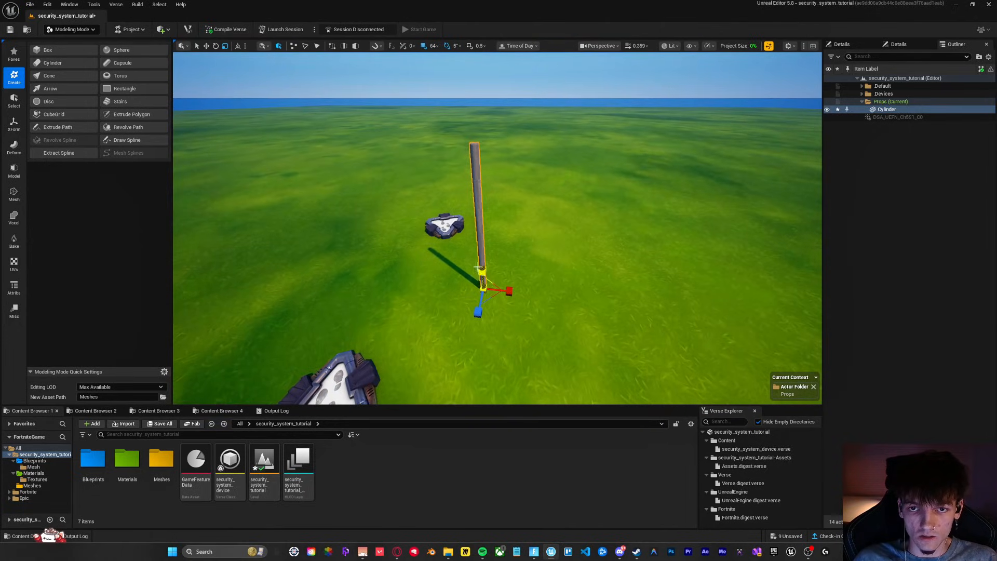
{"action": "right_click_drag", "start_coordinate": [478, 267], "coordinate": [383, 163]}
{"action": "key", "text": "w"}
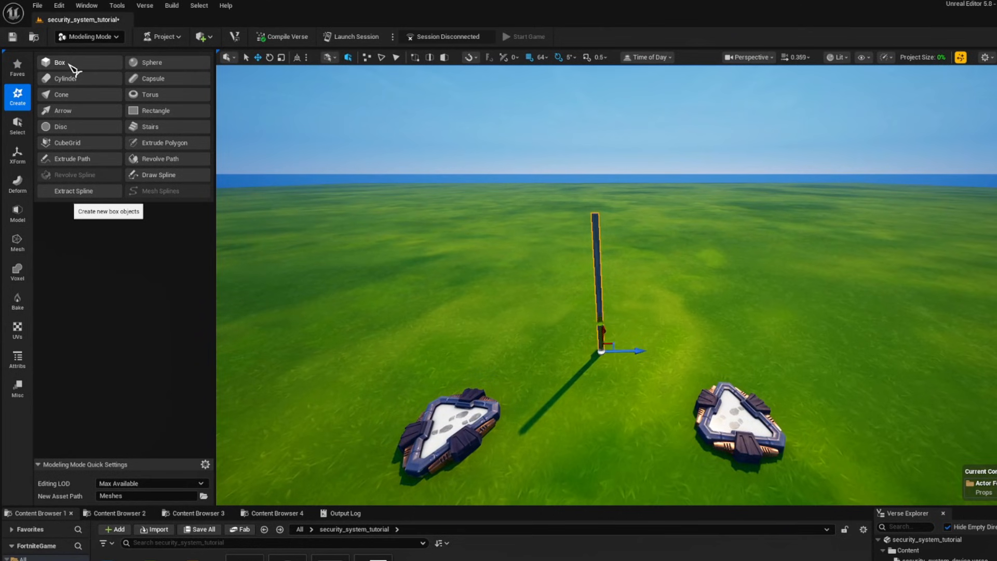
Create a 100 × 100 × 100 box and position it at 0, -192, 0 around the pole's base
{"action": "left_click", "coordinate": [58, 54]}
{"action": "left_click", "coordinate": [482, 313]}
{"action": "key", "text": "w"}
{"action": "right_click_drag", "start_coordinate": [430, 287], "coordinate": [494, 325]}
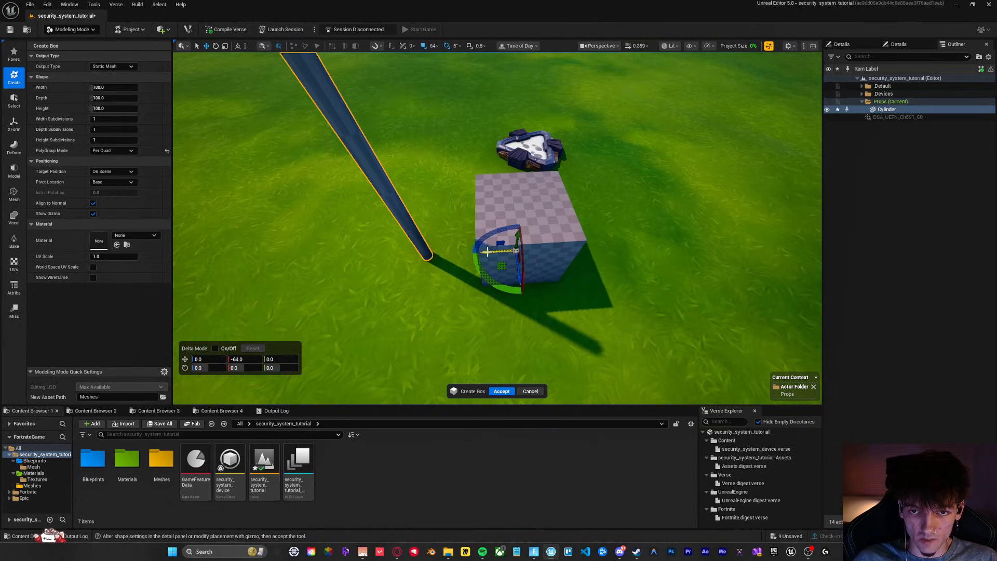
{"action": "left_click_drag", "start_coordinate": [496, 252], "coordinate": [403, 252]}
{"action": "right_click_drag", "start_coordinate": [403, 252], "coordinate": [338, 226]}
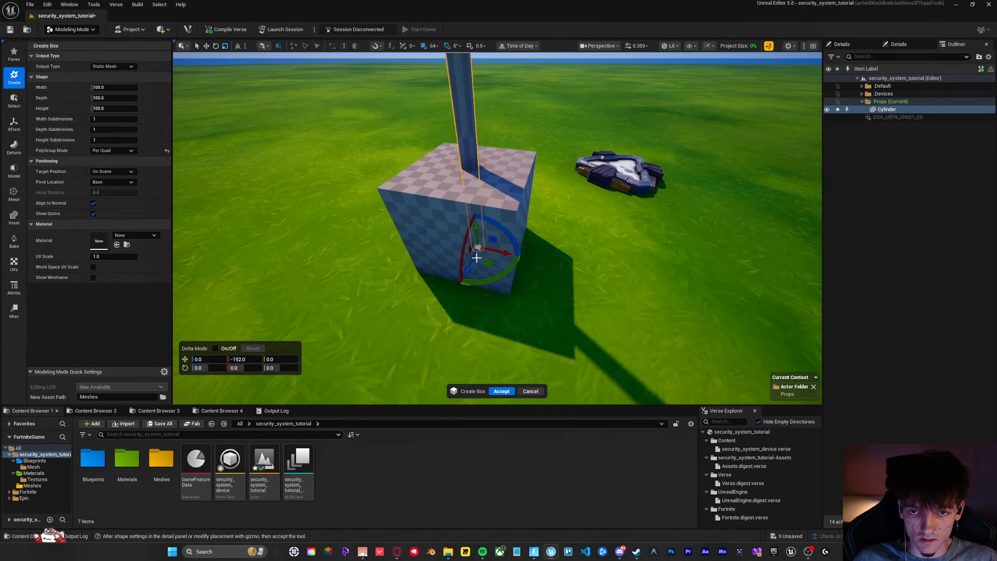
{"action": "left_click", "coordinate": [501, 391]}
Scale the box down uniformly to a small cube around the foot of the pole
{"action": "key", "text": "r"}
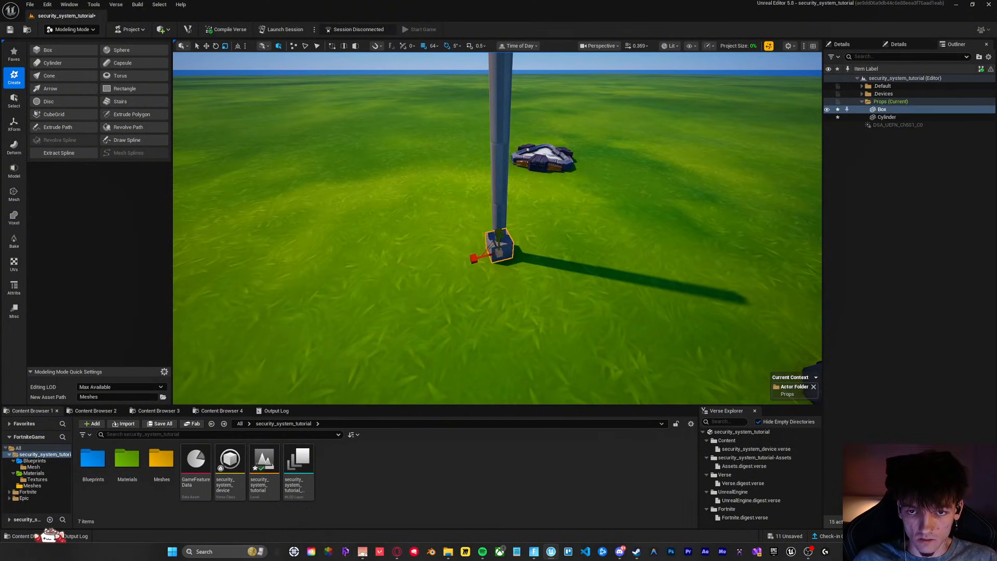
{"action": "key", "text": "w"}
{"action": "key", "text": "d"}
{"action": "right_click_drag", "start_coordinate": [498, 228], "coordinate": [384, 207]}
{"action": "scroll", "coordinate": [498, 228], "scroll_direction": "down", "scroll_amount": 7}
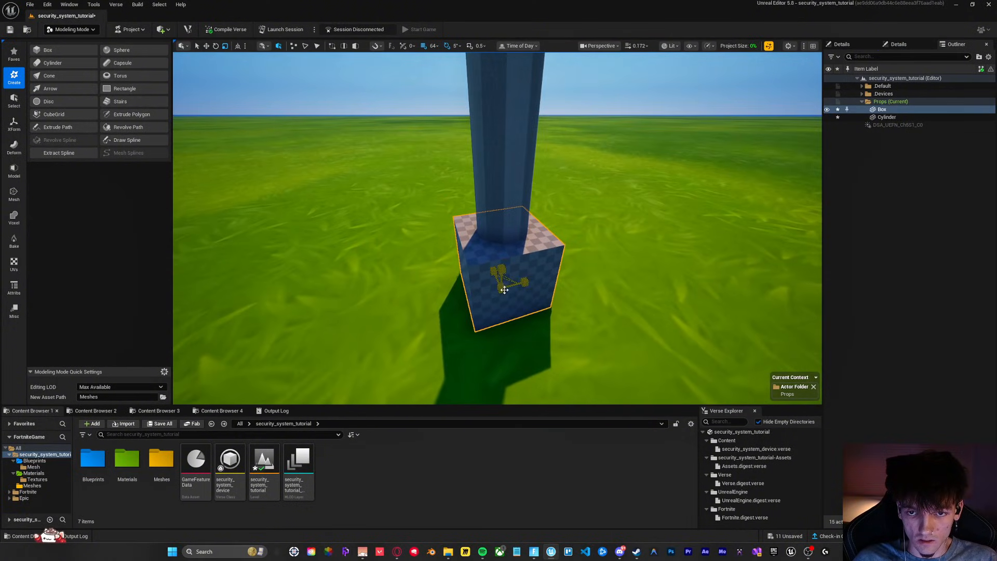
{"action": "left_click_drag", "start_coordinate": [504, 291], "coordinate": [483, 307]}
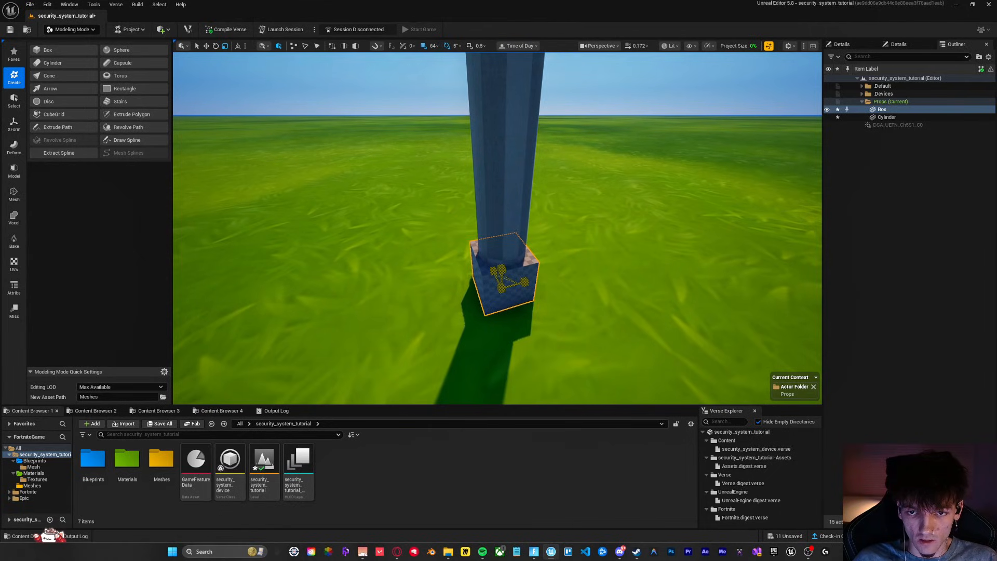
Fine-tune the small cube's scale so it is only slightly wider than the pole
{"action": "key", "text": "d"}
{"action": "right_click_drag", "start_coordinate": [552, 278], "coordinate": [468, 239]}
{"action": "mouse_move", "coordinate": [520, 273]}
{"action": "left_mouse_down"}
{"action": "mouse_move", "coordinate": [521, 298]}
{"action": "mouse_move", "coordinate": [521, 288]}
{"action": "left_mouse_up"}
{"action": "key", "text": "w"}
{"action": "key", "text": "s"}
{"action": "right_click_drag", "start_coordinate": [547, 266], "coordinate": [525, 312]}
{"action": "key", "text": "w"}
{"action": "key", "text": "d"}
{"action": "left_click_drag", "start_coordinate": [482, 239], "coordinate": [477, 235]}
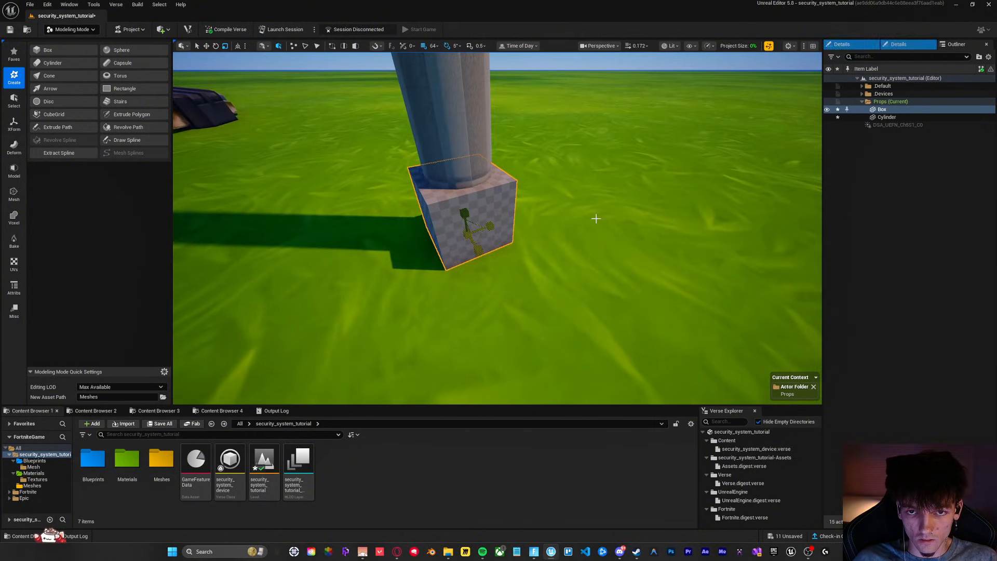
{"action": "key", "text": "s"}
{"action": "mouse_move", "coordinate": [596, 219]}
{"action": "right_mouse_down"}
{"action": "mouse_move", "coordinate": [644, 231]}
{"action": "mouse_move", "coordinate": [595, 219]}
{"action": "mouse_move", "coordinate": [613, 200]}
{"action": "mouse_move", "coordinate": [598, 217]}
{"action": "right_mouse_up"}
{"action": "key", "text": "s"}
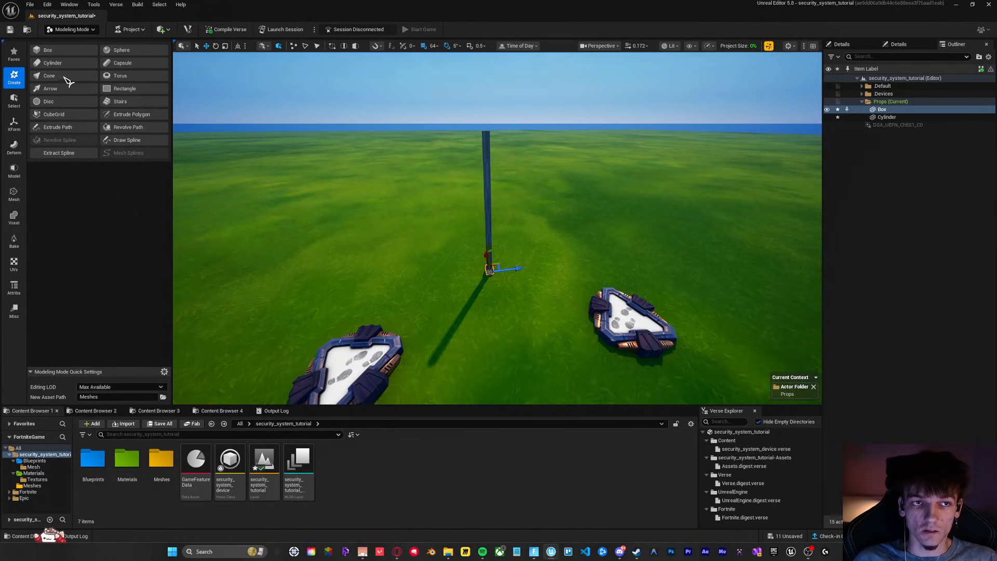
Return to Selection mode and search all project content for "simple flat"
{"action": "left_click", "coordinate": [69, 30]}
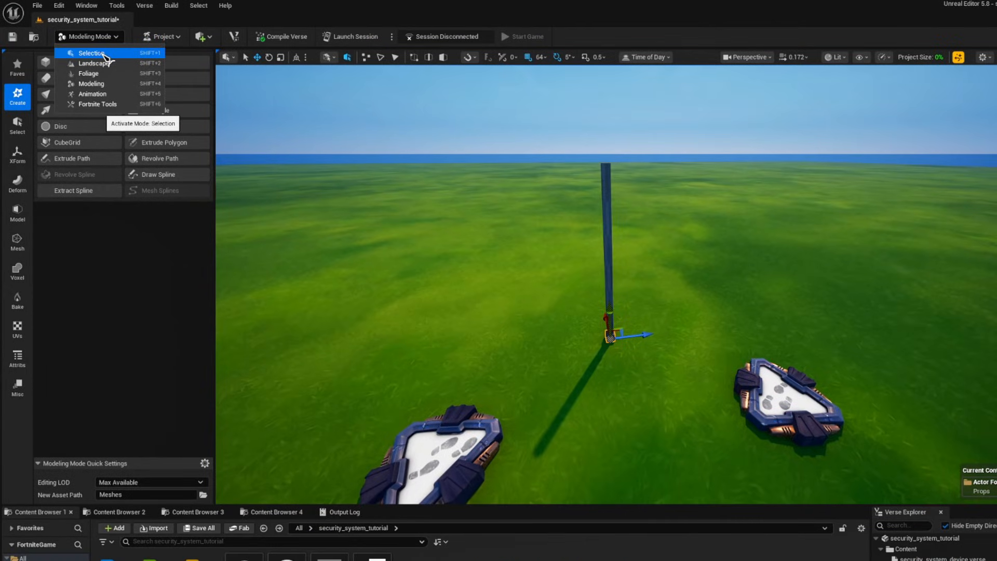
{"action": "left_click", "coordinate": [104, 55]}
{"action": "key", "text": "w"}
{"action": "mouse_move", "coordinate": [395, 223]}
{"action": "right_mouse_down"}
{"action": "mouse_move", "coordinate": [402, 228]}
{"action": "mouse_move", "coordinate": [389, 232]}
{"action": "right_mouse_up"}
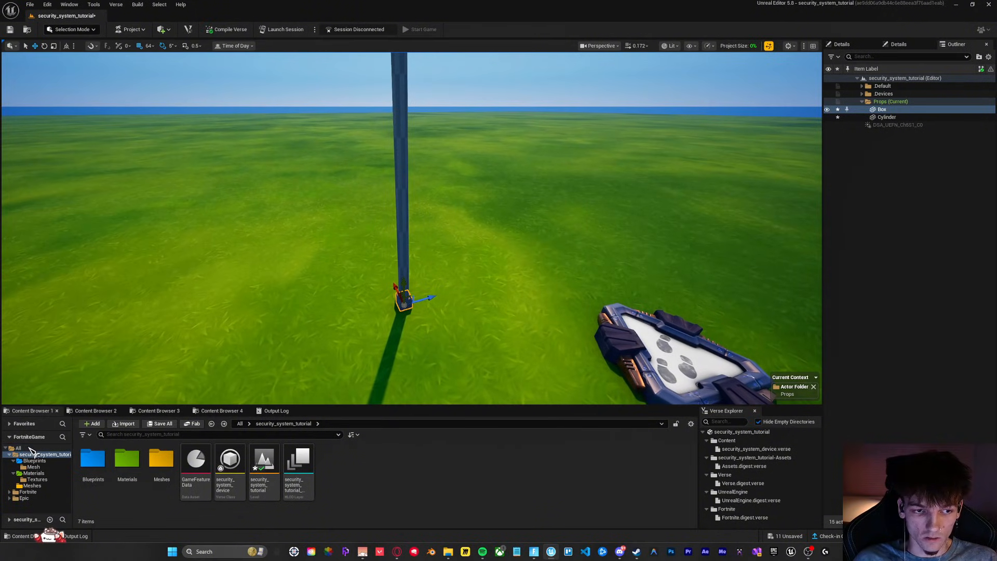
{"action": "left_click", "coordinate": [30, 448]}
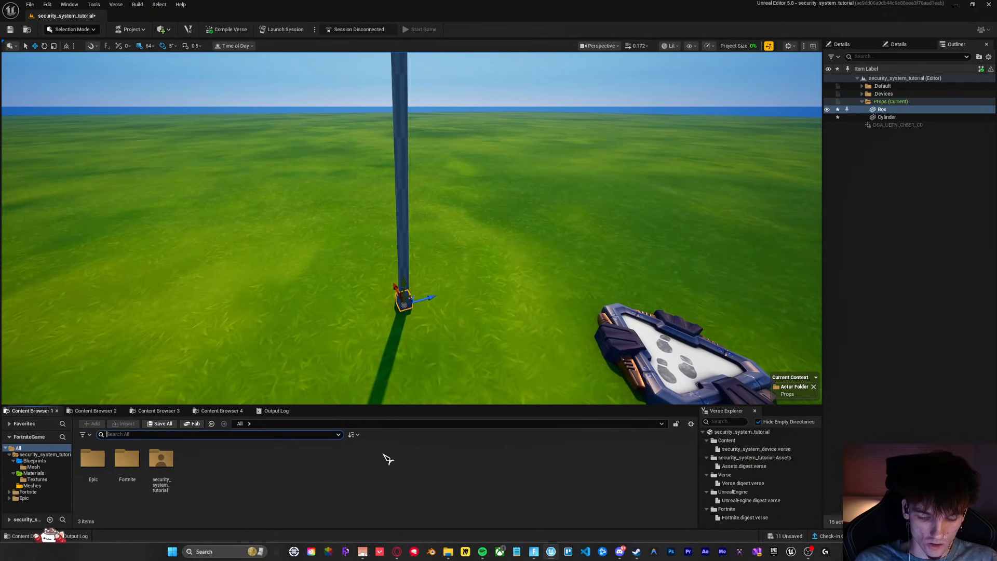
{"action": "type", "text": "simple flat"}
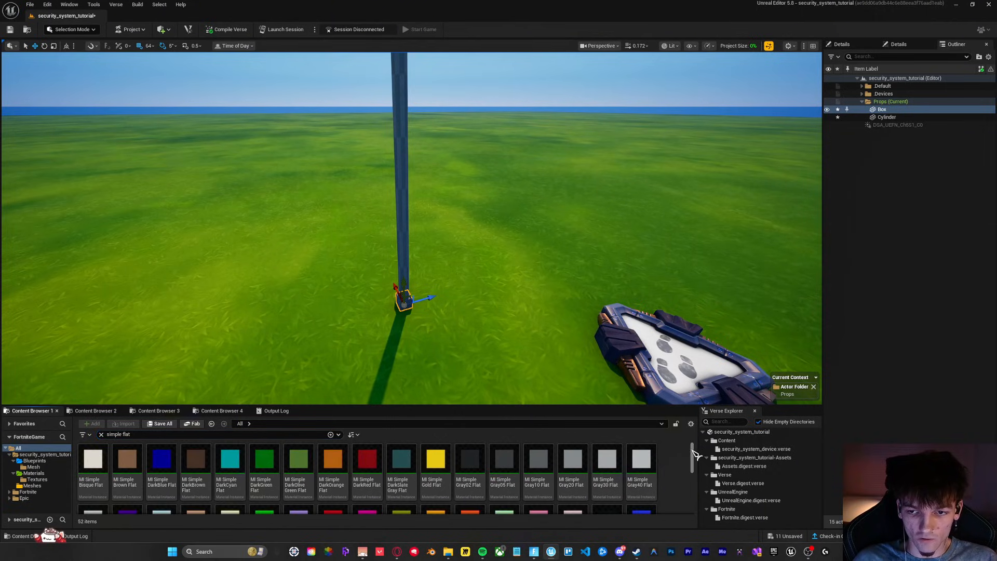
Apply the MI Simple MediumRed Flat material to the pole
{"action": "scroll", "coordinate": [605, 467], "scroll_direction": "down", "scroll_amount": 1}
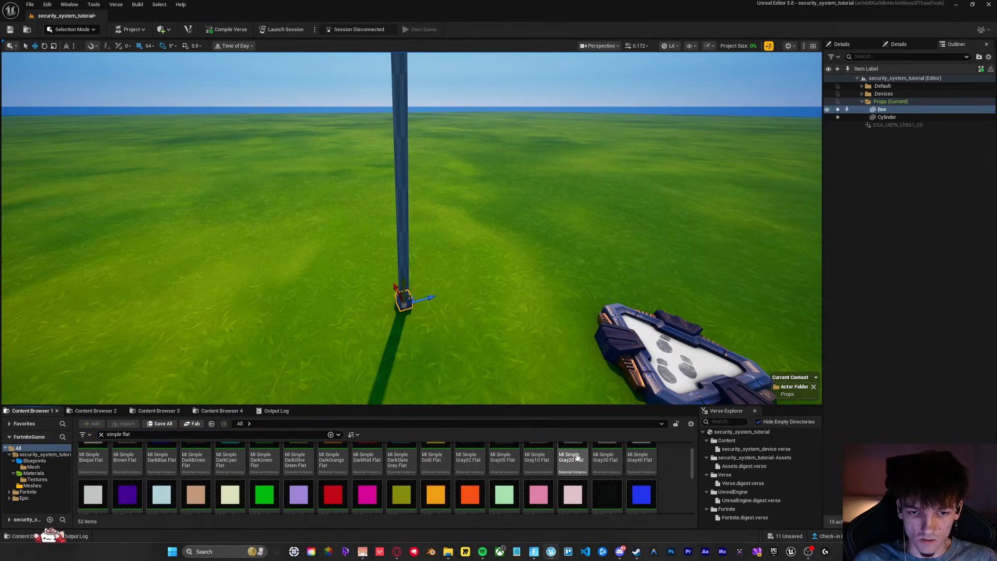
{"action": "scroll", "coordinate": [466, 462], "scroll_direction": "up", "scroll_amount": 1}
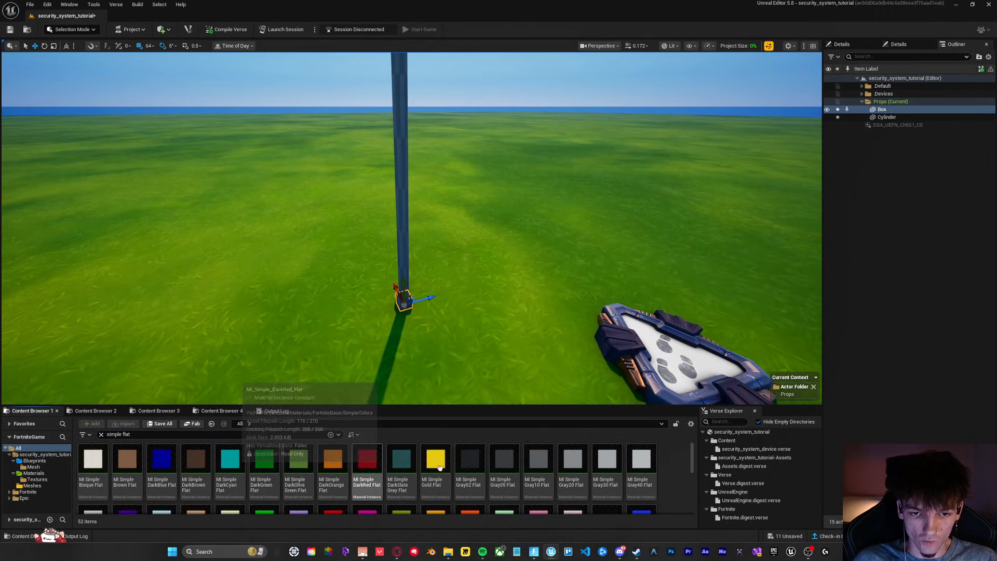
{"action": "scroll", "coordinate": [364, 468], "scroll_direction": "down", "scroll_amount": 2}
{"action": "left_click_drag", "start_coordinate": [333, 470], "coordinate": [396, 261]}
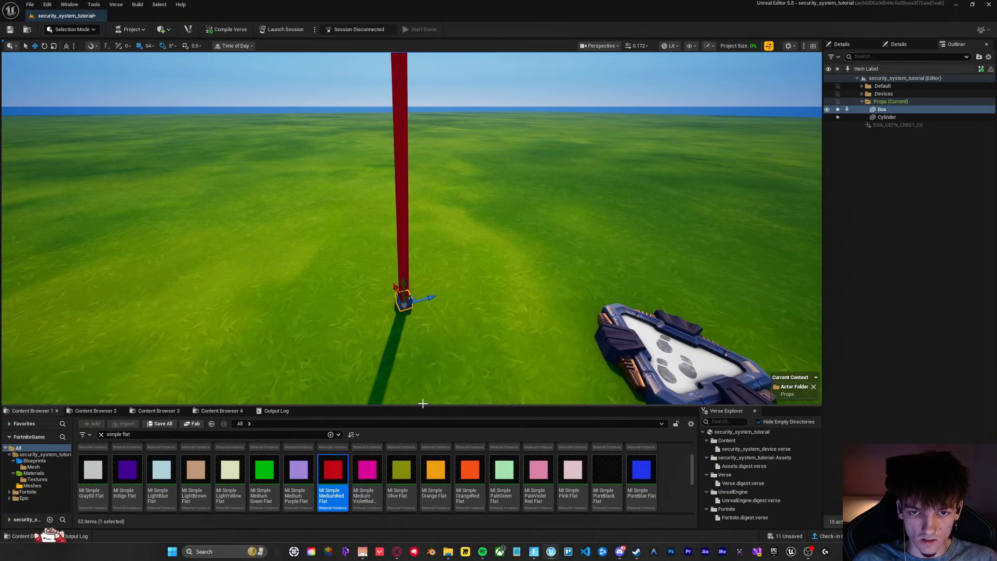
Apply the MI Simple PureBlack Flat material to the box at the pole's base
{"action": "scroll", "coordinate": [547, 468], "scroll_direction": "down", "scroll_amount": 1}
{"action": "scroll", "coordinate": [546, 468], "scroll_direction": "up", "scroll_amount": 1}
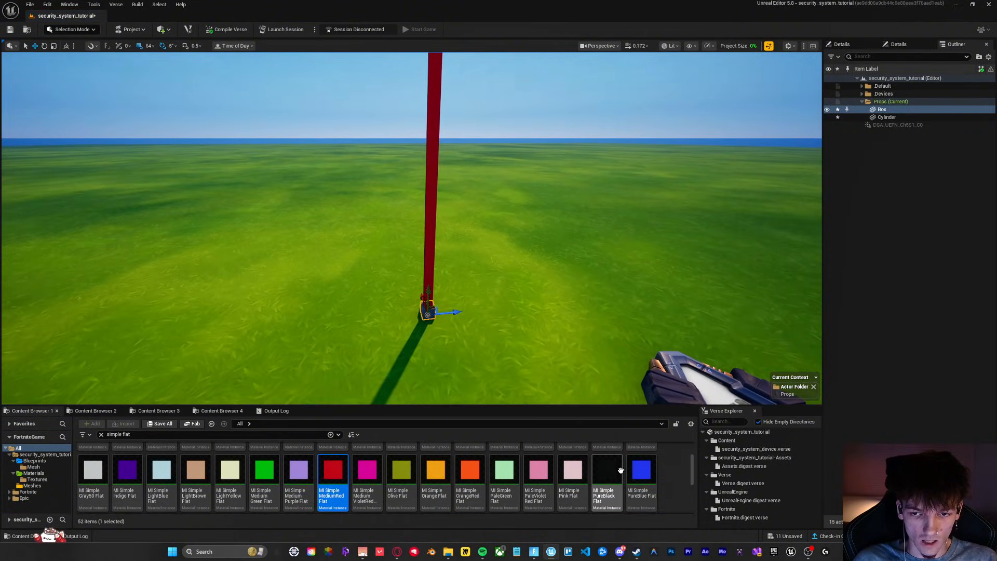
{"action": "key", "text": "f"}
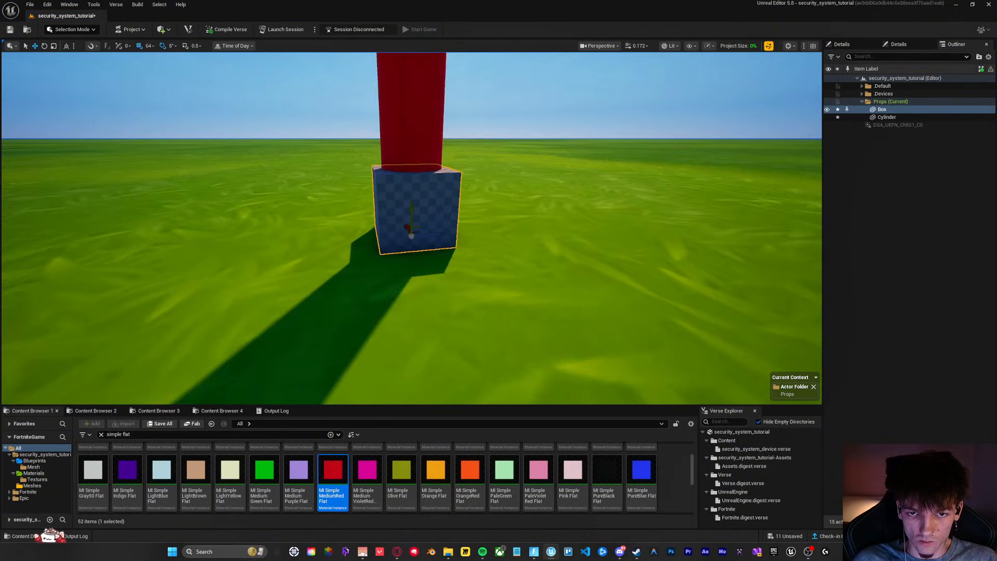
{"action": "left_click_drag", "start_coordinate": [607, 470], "coordinate": [431, 208]}
{"action": "key", "text": "s"}
{"action": "right_click_drag", "start_coordinate": [544, 251], "coordinate": [552, 275]}
{"action": "scroll", "coordinate": [547, 251], "scroll_direction": "up", "scroll_amount": 6}
{"action": "key", "text": "g"}
{"action": "key", "text": "s"}
{"action": "key", "text": "w"}
{"action": "key", "text": "g"}
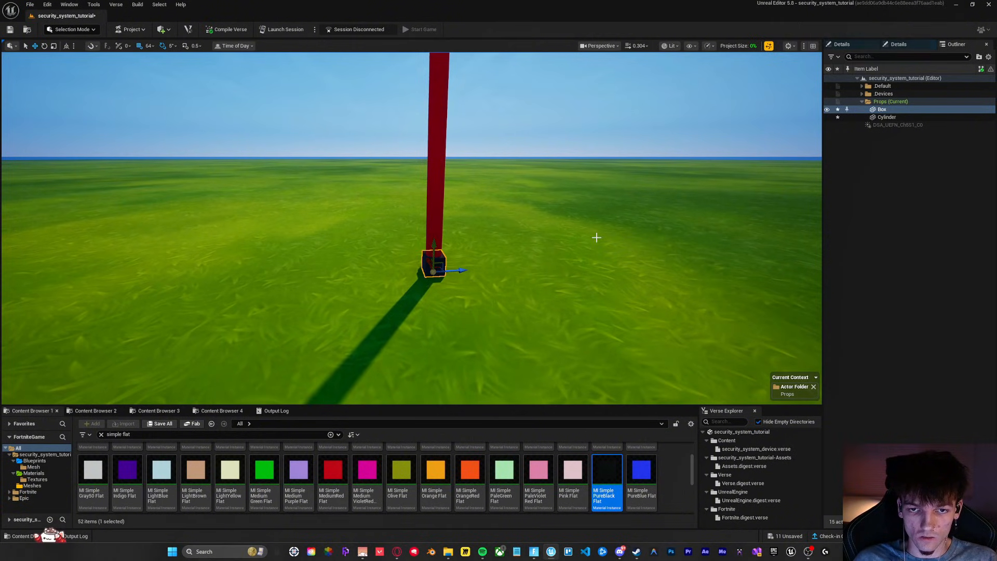
Duplicate the black base box and rotate the copy 180° so it is upside down
{"action": "key", "text": "ctrl+d"}
{"action": "right_click_drag", "start_coordinate": [597, 237], "coordinate": [600, 238]}
{"action": "key", "text": "w"}
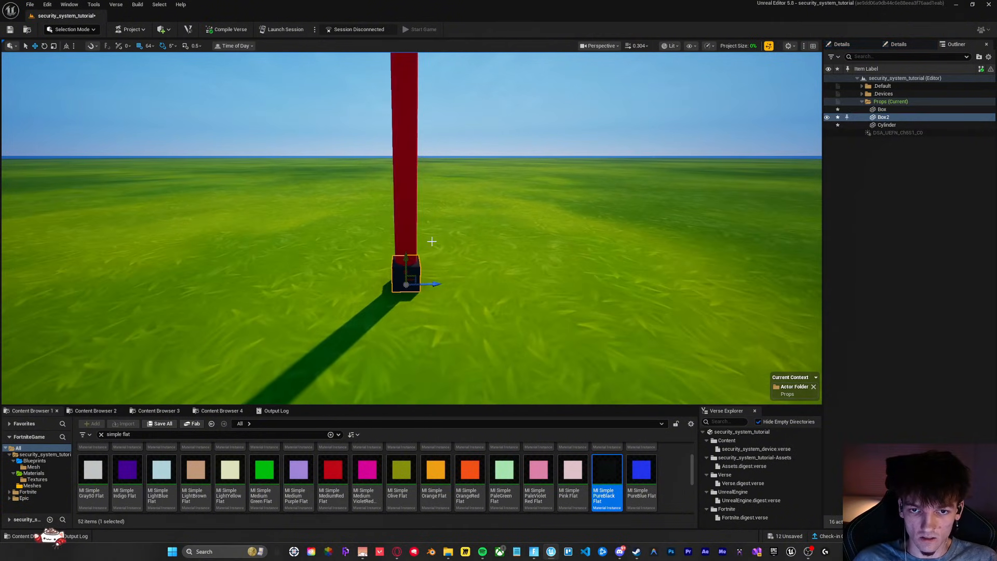
{"action": "key", "text": "e"}
{"action": "left_click_drag", "start_coordinate": [436, 254], "coordinate": [441, 261]}
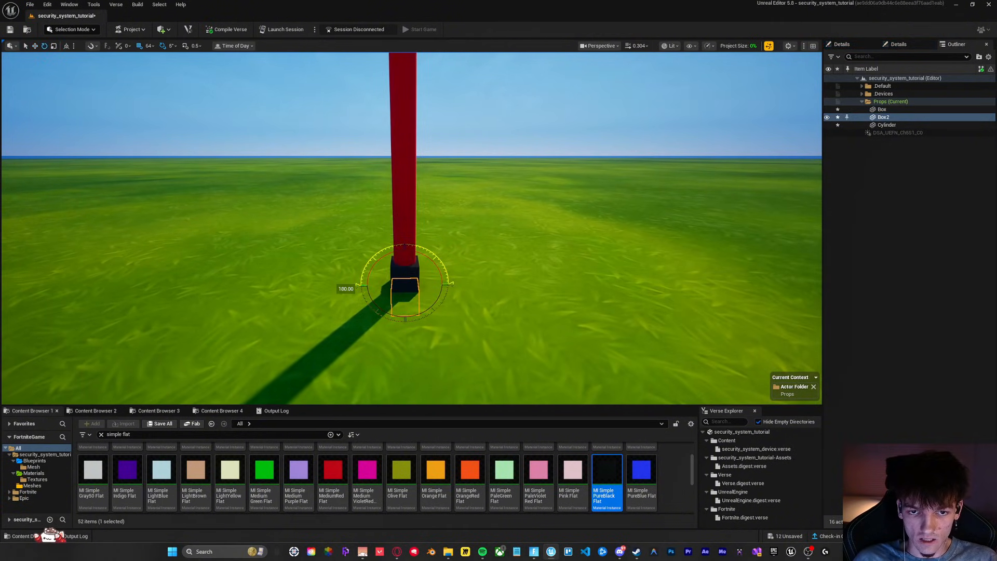
Raise the duplicated black box and seat it as a cap on the pole's upper end
{"action": "key", "text": "w"}
{"action": "key", "text": "s"}
{"action": "right_click_drag", "start_coordinate": [387, 262], "coordinate": [410, 260]}
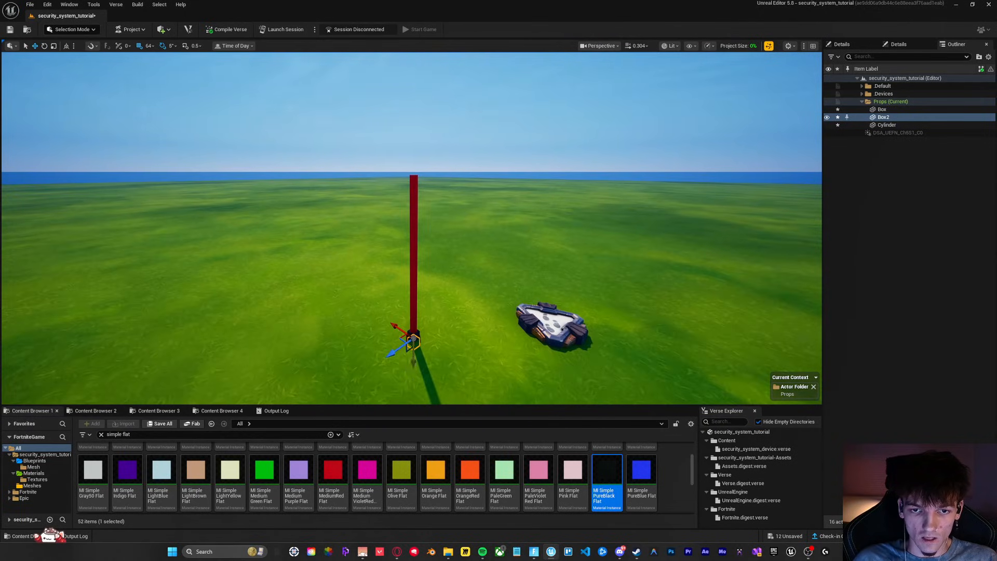
{"action": "left_click_drag", "start_coordinate": [415, 359], "coordinate": [431, 278]}
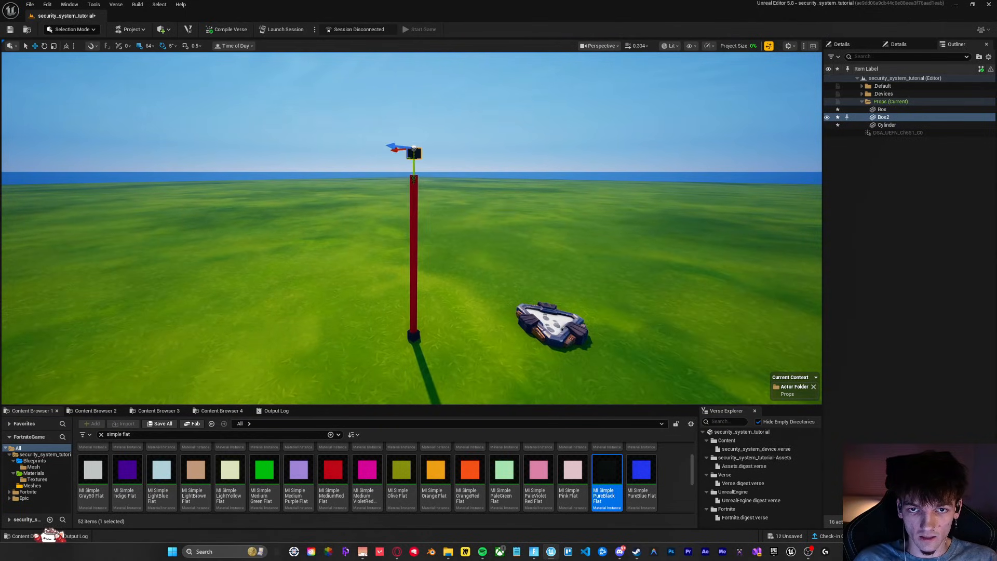
{"action": "right_click_drag", "start_coordinate": [499, 213], "coordinate": [498, 203]}
{"action": "key", "text": "w"}
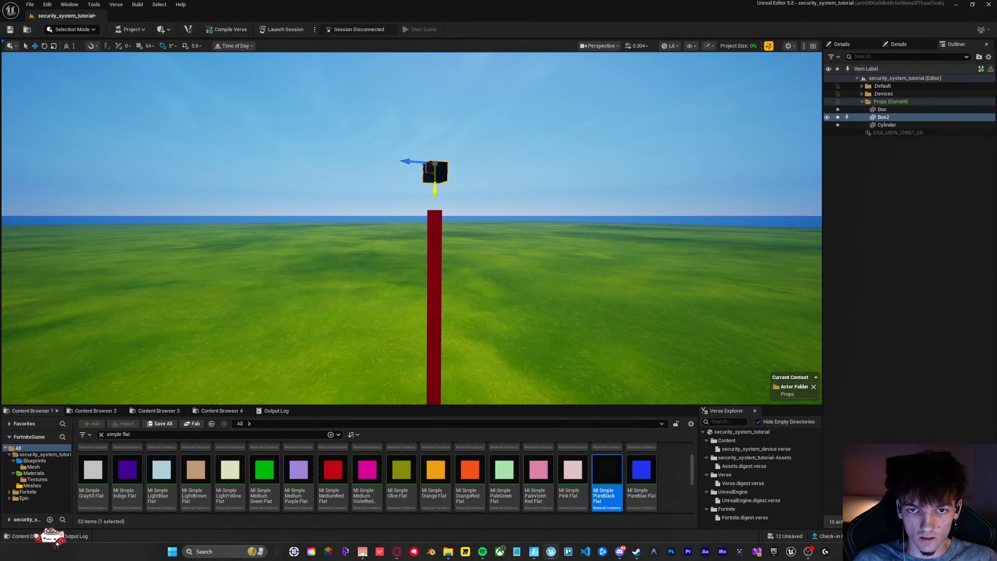
{"action": "left_click_drag", "start_coordinate": [436, 183], "coordinate": [435, 215]}
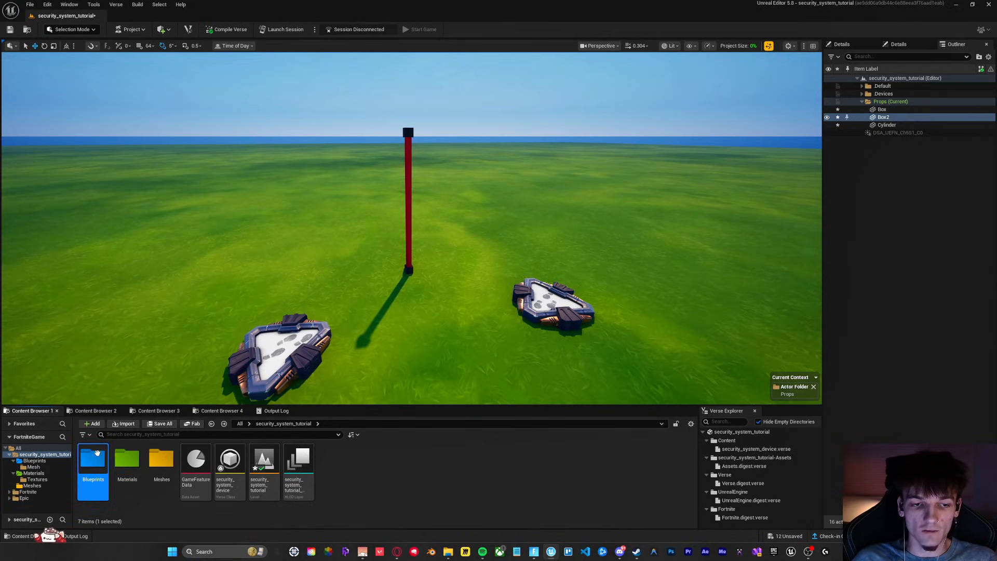
Place the SM_Base mesh from the Blueprints/Mesh folder in the level and reset its location to 0, 0, 0
{"action": "double_click", "coordinate": [97, 453]}
{"action": "double_click", "coordinate": [93, 457]}
{"action": "left_click", "coordinate": [299, 458]}
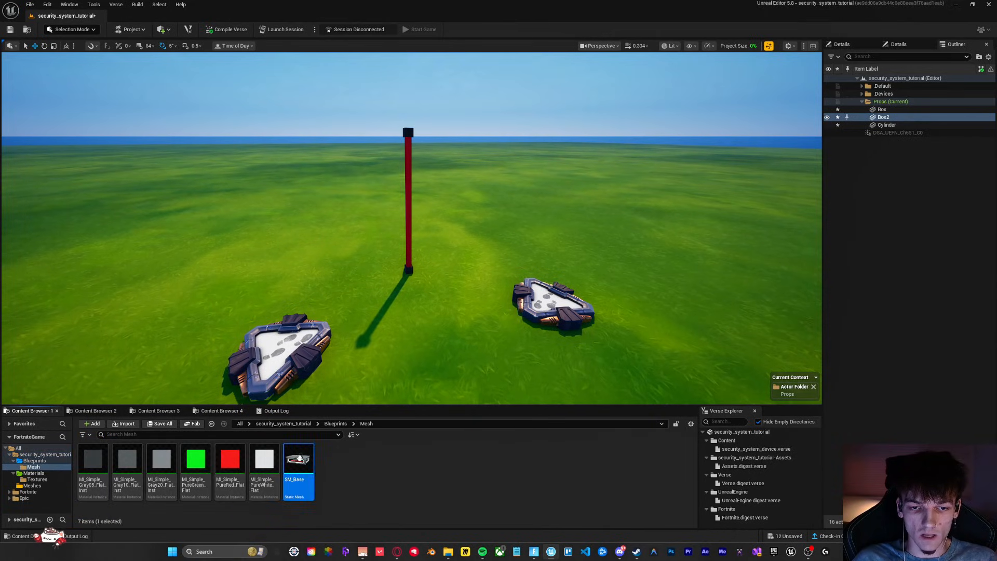
{"action": "left_click_drag", "start_coordinate": [299, 458], "coordinate": [214, 208]}
{"action": "left_click", "coordinate": [899, 44]}
{"action": "left_click", "coordinate": [985, 190]}
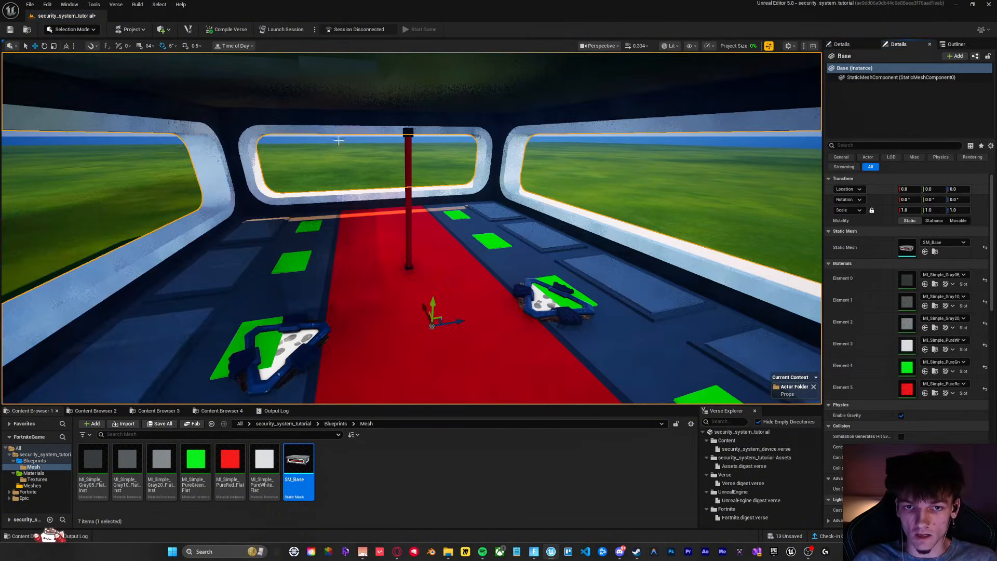
Move the base back along the X axis to 960 so the laser pole stands at its entrance
{"action": "right_click_drag", "start_coordinate": [410, 228], "coordinate": [431, 216]}
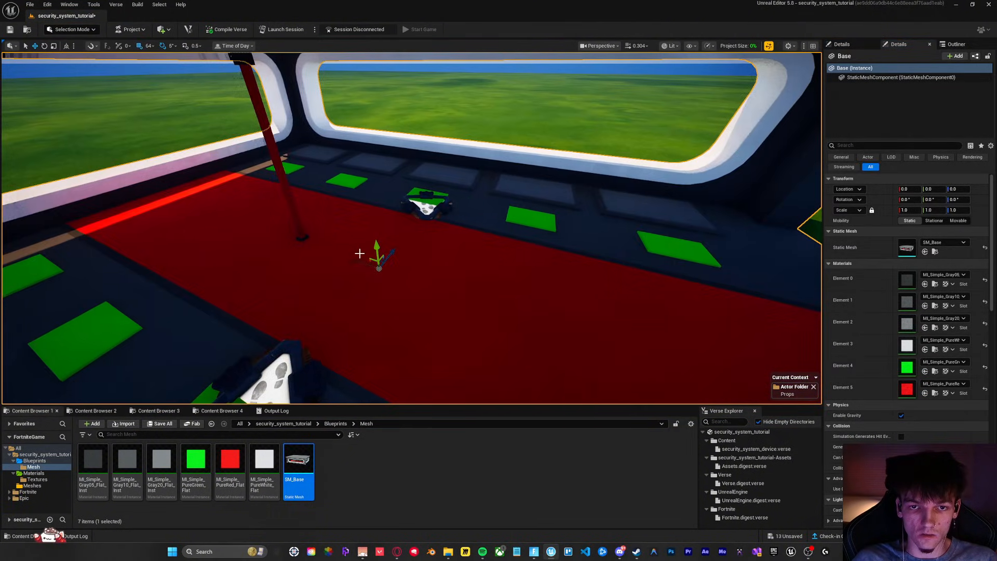
{"action": "left_click_drag", "start_coordinate": [359, 253], "coordinate": [128, 175]}
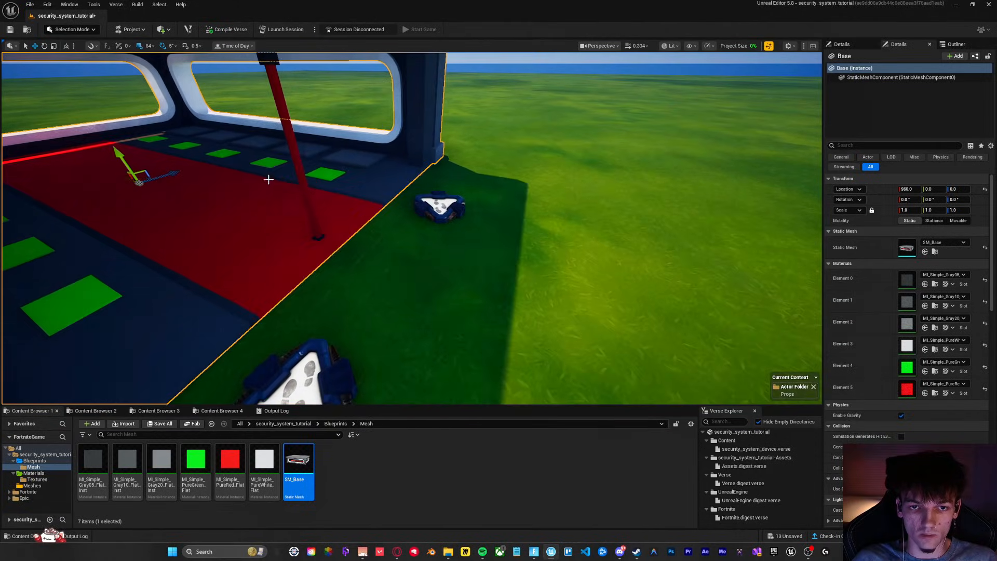
{"action": "right_click_drag", "start_coordinate": [267, 181], "coordinate": [218, 182]}
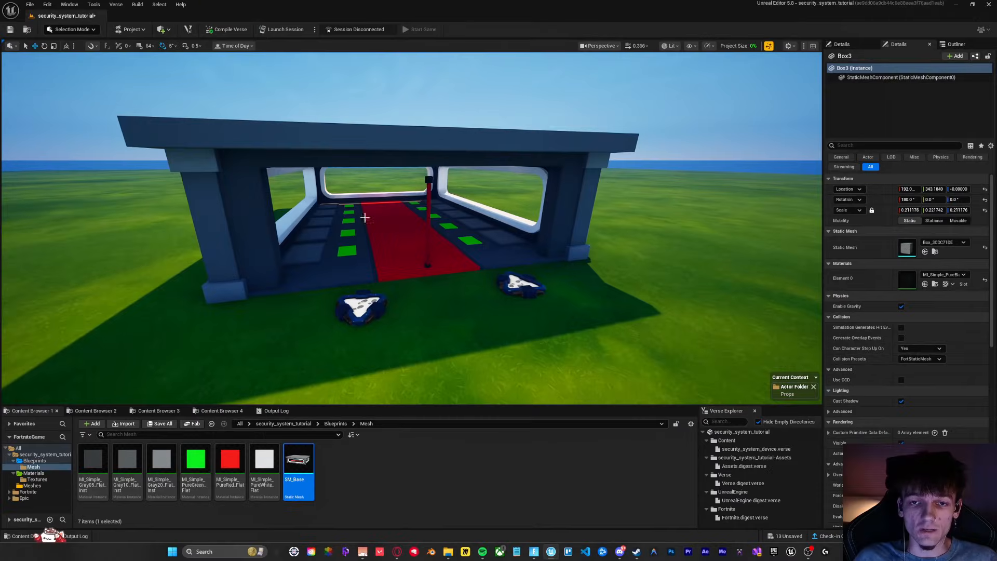
Stretch the red pole vertically so its upper end reaches the base's ceiling
{"action": "key", "text": "w"}
{"action": "right_click_drag", "start_coordinate": [364, 217], "coordinate": [365, 200]}
{"action": "left_click", "coordinate": [425, 303]}
{"action": "key", "text": "f"}
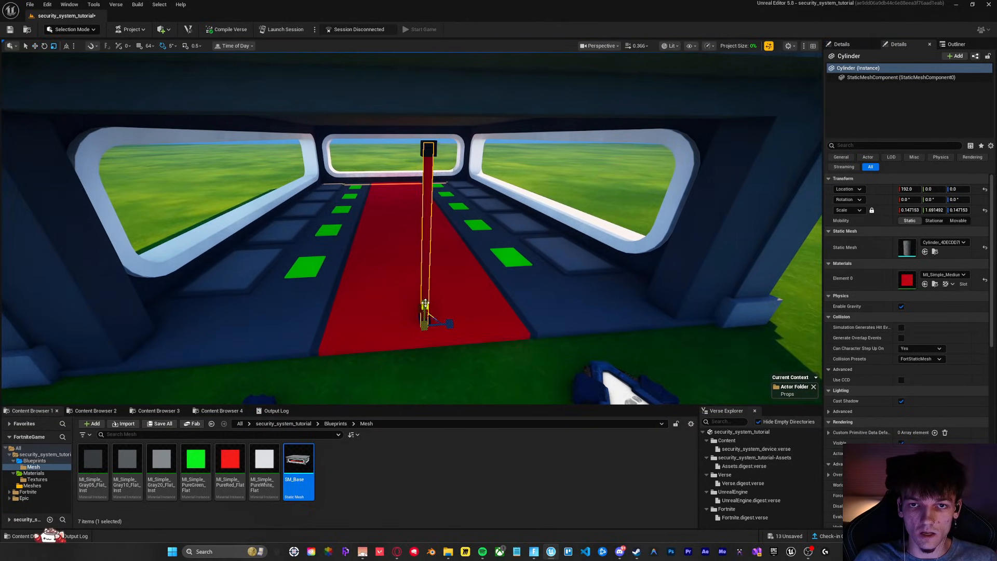
{"action": "left_click_drag", "start_coordinate": [425, 302], "coordinate": [424, 300]}
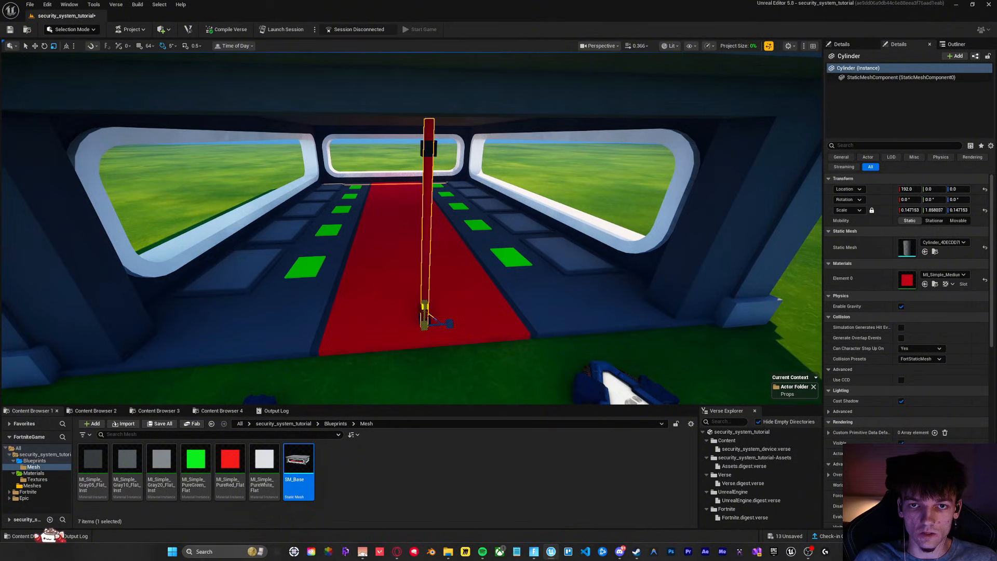
Raise the upper black cap along the pole so it sits against the base's ceiling
{"action": "right_click_drag", "start_coordinate": [431, 297], "coordinate": [407, 249]}
{"action": "key", "text": "w"}
{"action": "left_click", "coordinate": [470, 276]}
{"action": "key", "text": "w"}
{"action": "key", "text": "s"}
{"action": "scroll", "coordinate": [407, 249], "scroll_direction": "up", "scroll_amount": 2}
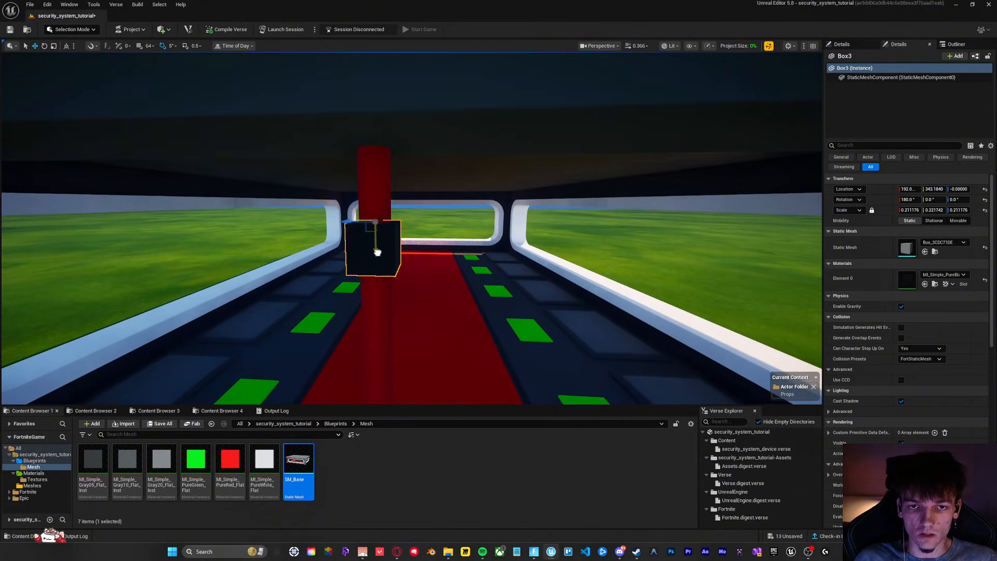
{"action": "left_click_drag", "start_coordinate": [379, 250], "coordinate": [384, 156]}
{"action": "right_click_drag", "start_coordinate": [386, 154], "coordinate": [410, 161]}
{"action": "key", "text": "s"}
{"action": "key", "text": "w"}
{"action": "key", "text": "w"}
{"action": "key", "text": "s"}
{"action": "scroll", "coordinate": [411, 161], "scroll_direction": "up", "scroll_amount": 5}
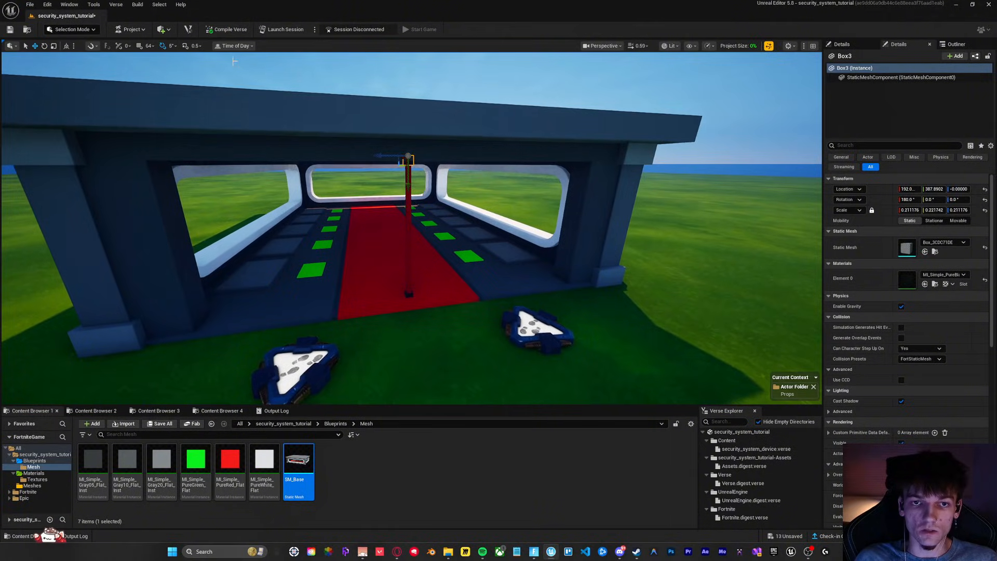
Switch to Modeling mode and select the red pole together with both black caps
{"action": "left_click", "coordinate": [70, 30]}
{"action": "left_click", "coordinate": [76, 68]}
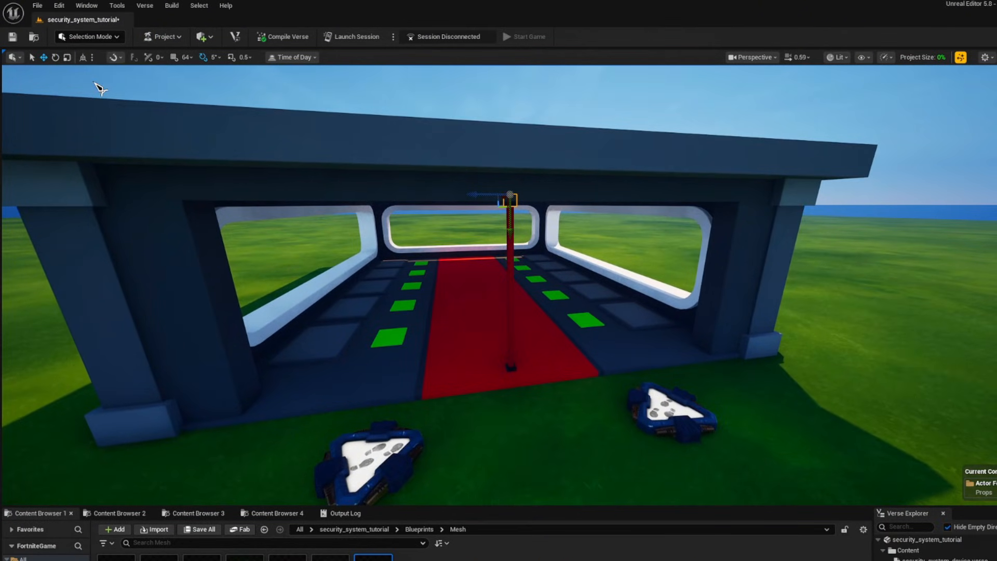
{"action": "key", "text": "w"}
{"action": "right_click_drag", "start_coordinate": [453, 162], "coordinate": [456, 151]}
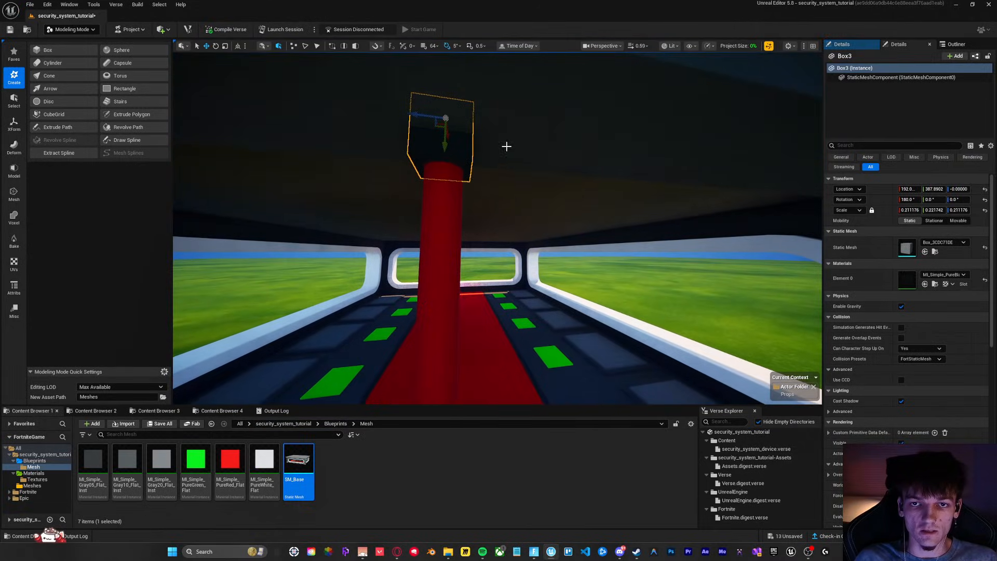
{"action": "key", "text": "s"}
{"action": "right_click_drag", "start_coordinate": [533, 146], "coordinate": [490, 214]}
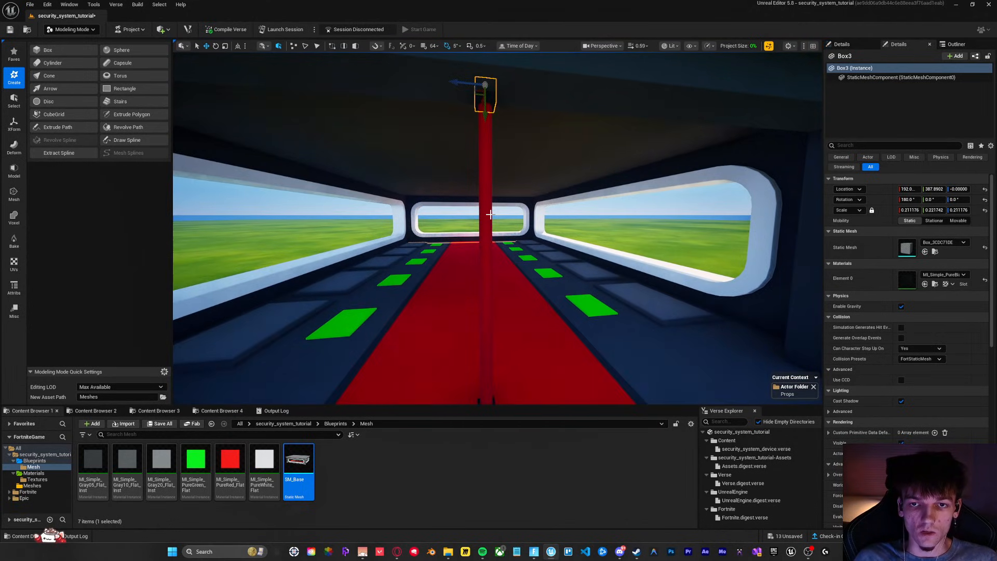
{"action": "left_click", "coordinate": [487, 199], "text": "shift"}
{"action": "right_click_drag", "start_coordinate": [558, 177], "coordinate": [492, 201]}
{"action": "key", "text": "w"}
{"action": "scroll", "coordinate": [520, 213], "scroll_direction": "down", "scroll_amount": 4}
{"action": "left_click", "coordinate": [491, 201], "text": "shift"}
{"action": "key", "text": "s"}
{"action": "right_click_drag", "start_coordinate": [557, 189], "coordinate": [546, 171]}
Merge the pole and its two caps into one mesh with the Union tool, deleting the input objects
{"action": "left_click", "coordinate": [14, 196]}
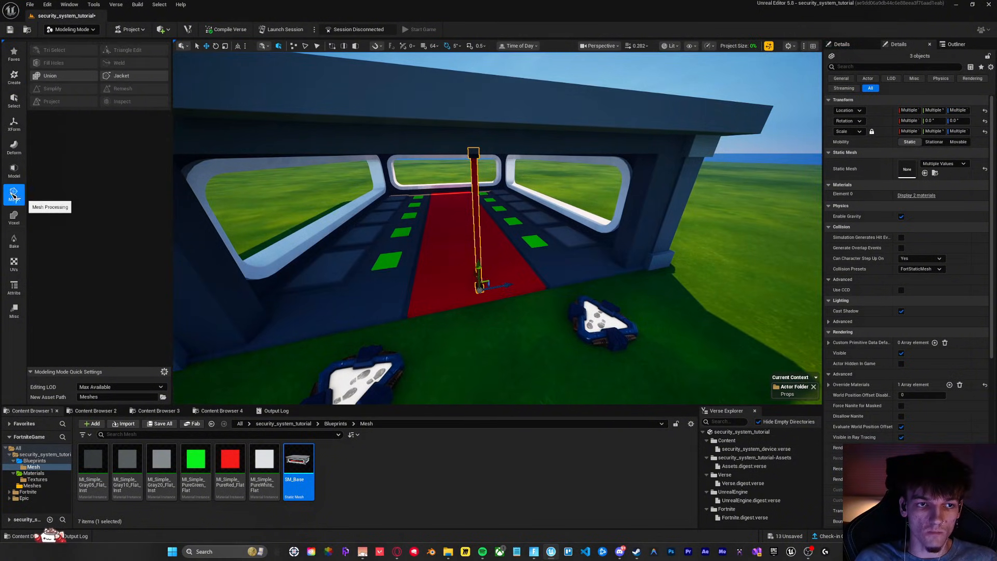
{"action": "left_click_drag", "start_coordinate": [30, 406], "coordinate": [71, 264]}
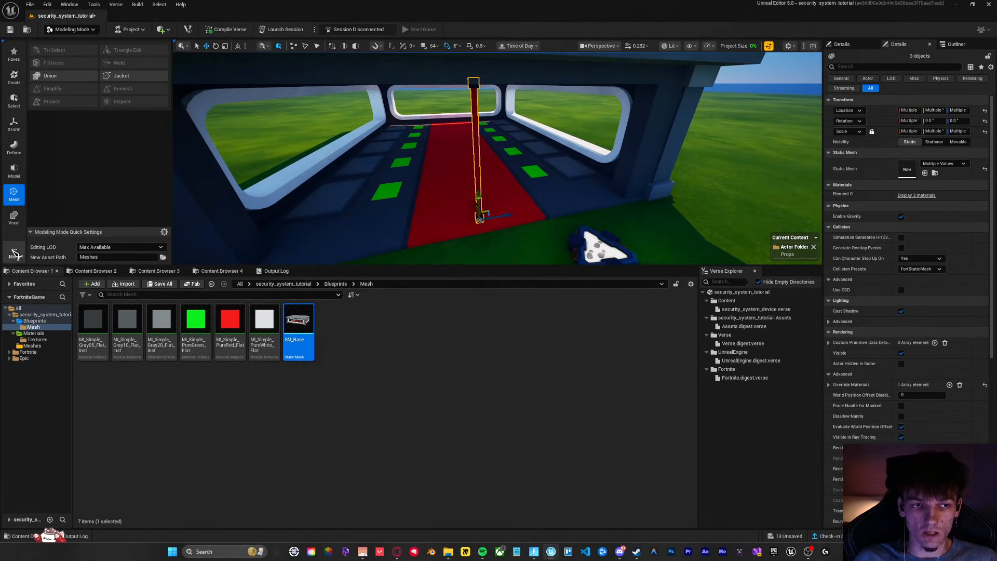
{"action": "left_click", "coordinate": [14, 254]}
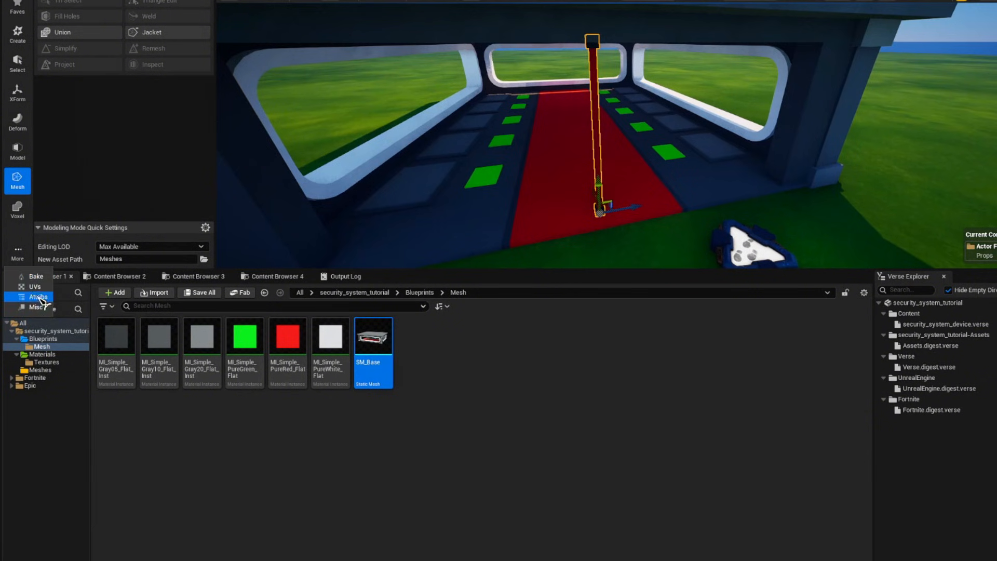
{"action": "left_click", "coordinate": [21, 189]}
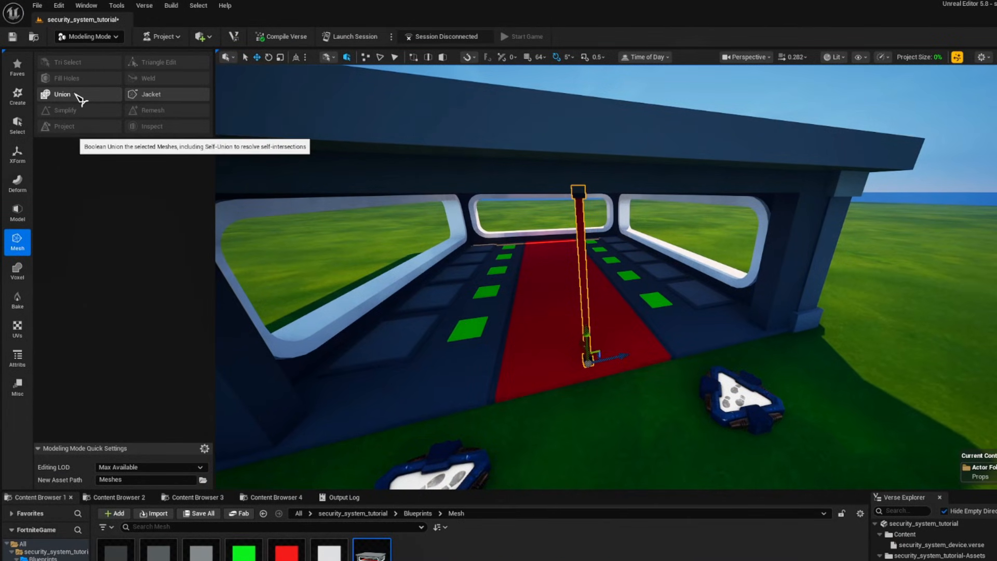
{"action": "left_click", "coordinate": [54, 76]}
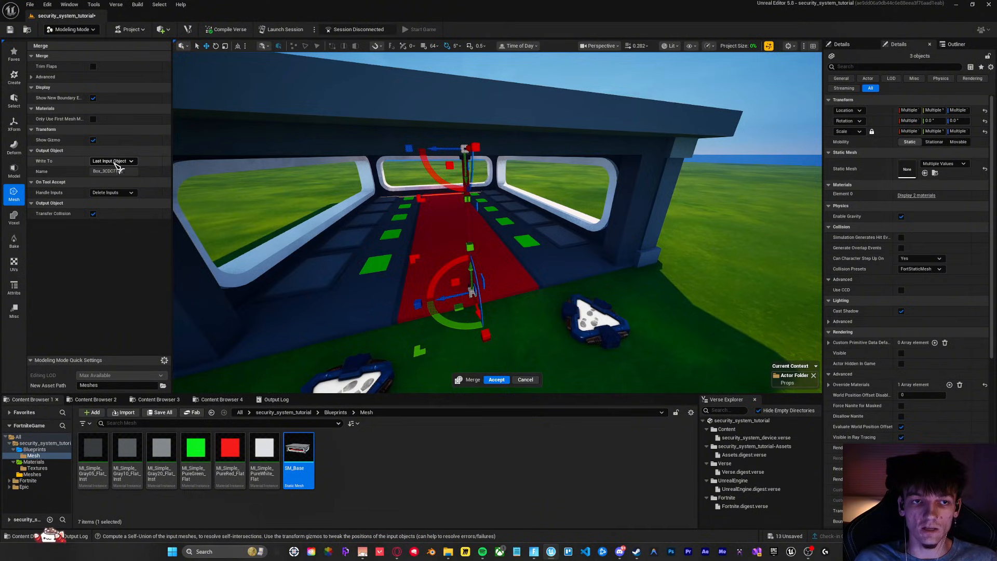
{"action": "key", "text": "w"}
{"action": "right_click_drag", "start_coordinate": [502, 223], "coordinate": [491, 228]}
{"action": "key", "text": "s"}
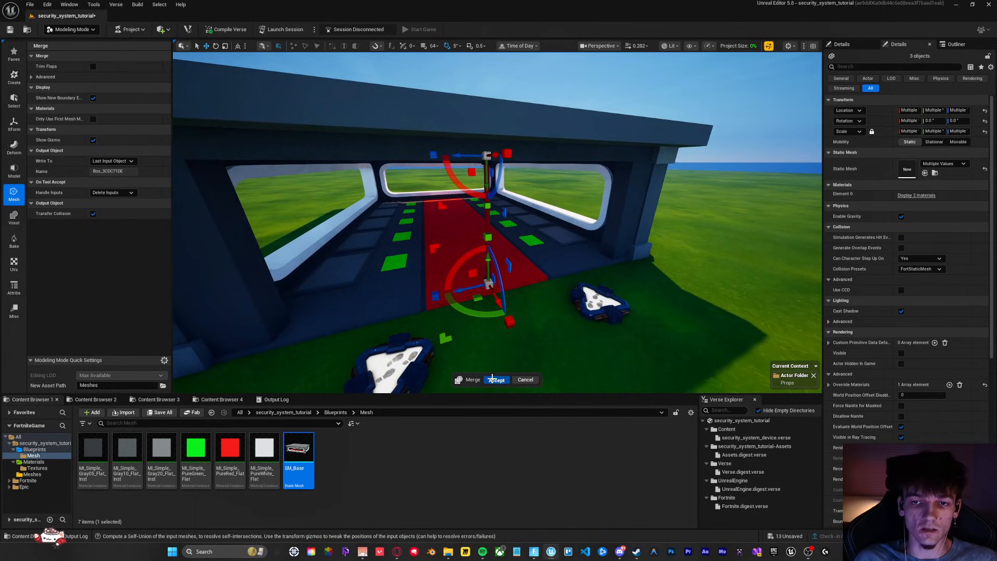
{"action": "key", "text": "Return"}
{"action": "scroll", "coordinate": [502, 303], "scroll_direction": "up", "scroll_amount": 1}
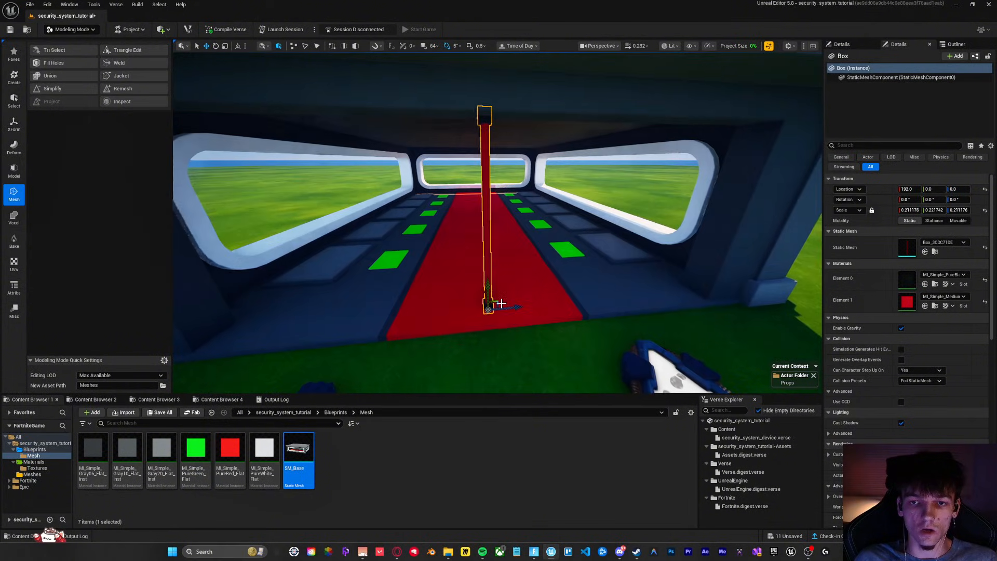
{"action": "scroll", "coordinate": [501, 270], "scroll_direction": "up", "scroll_amount": 5}
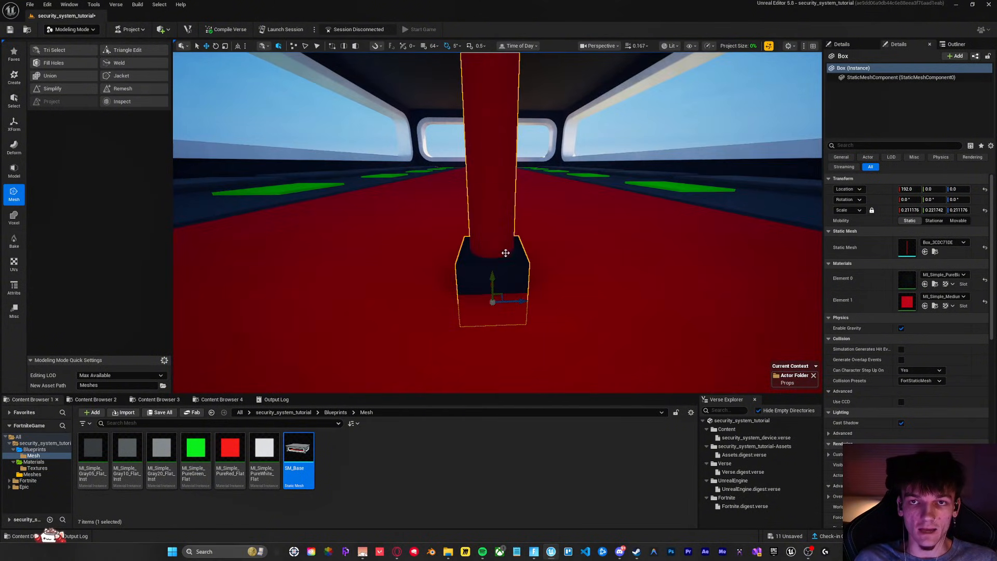
{"action": "key", "text": "f"}
{"action": "right_click_drag", "start_coordinate": [538, 168], "coordinate": [537, 174]}
{"action": "key", "text": "w"}
{"action": "key", "text": "e"}
{"action": "mouse_move", "coordinate": [471, 285]}
{"action": "left_mouse_down"}
{"action": "mouse_move", "coordinate": [447, 300]}
{"action": "mouse_move", "coordinate": [472, 285]}
{"action": "left_mouse_up"}
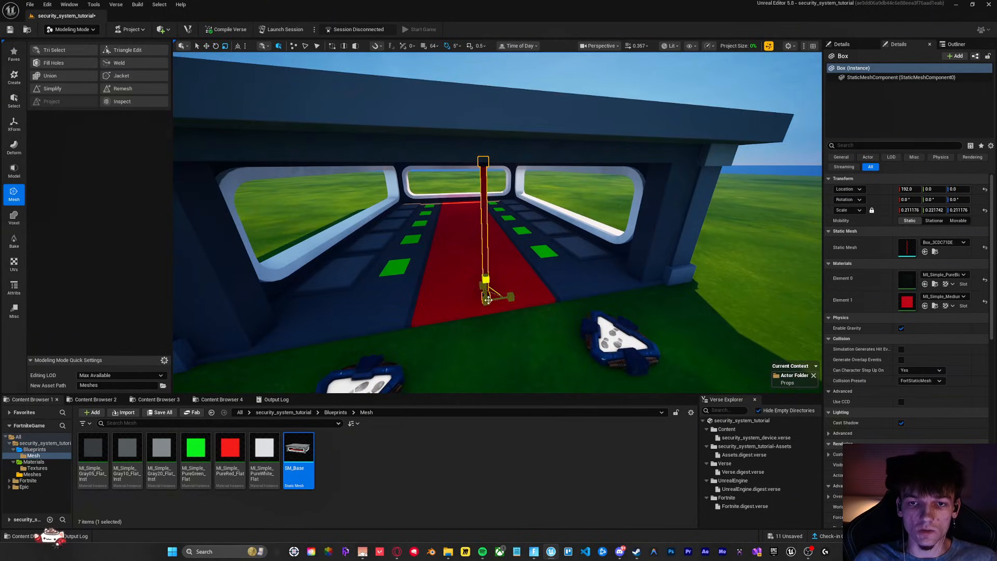
{"action": "mouse_move", "coordinate": [489, 300]}
{"action": "left_mouse_down"}
{"action": "mouse_move", "coordinate": [501, 282]}
{"action": "mouse_move", "coordinate": [492, 294]}
{"action": "left_mouse_up"}
{"action": "key", "text": "ctrl+z"}
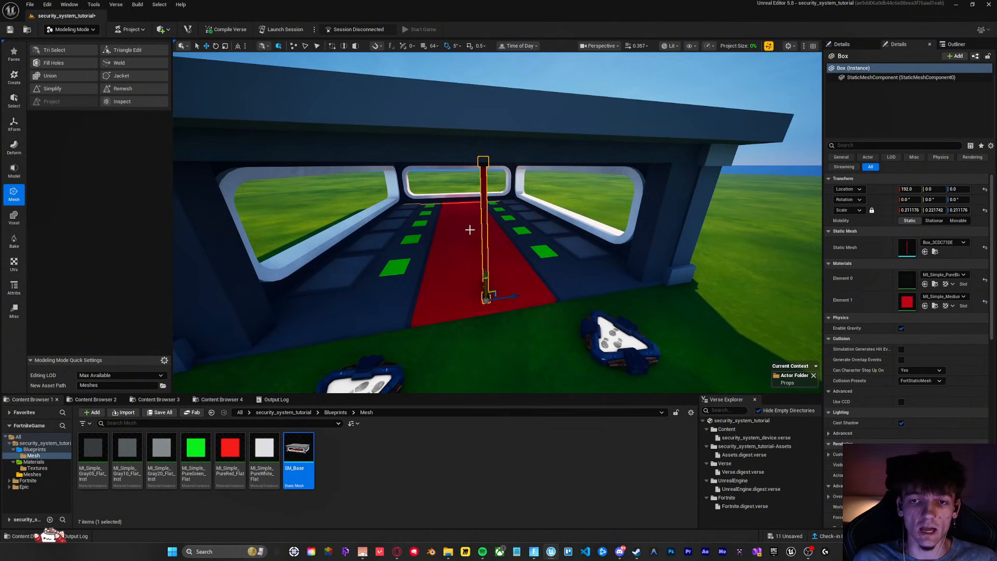
Duplicate the merged laser beam repeatedly toward the left wall to form a row of eight beams spaced 64 units apart
{"action": "scroll", "coordinate": [484, 240], "scroll_direction": "down", "scroll_amount": 2}
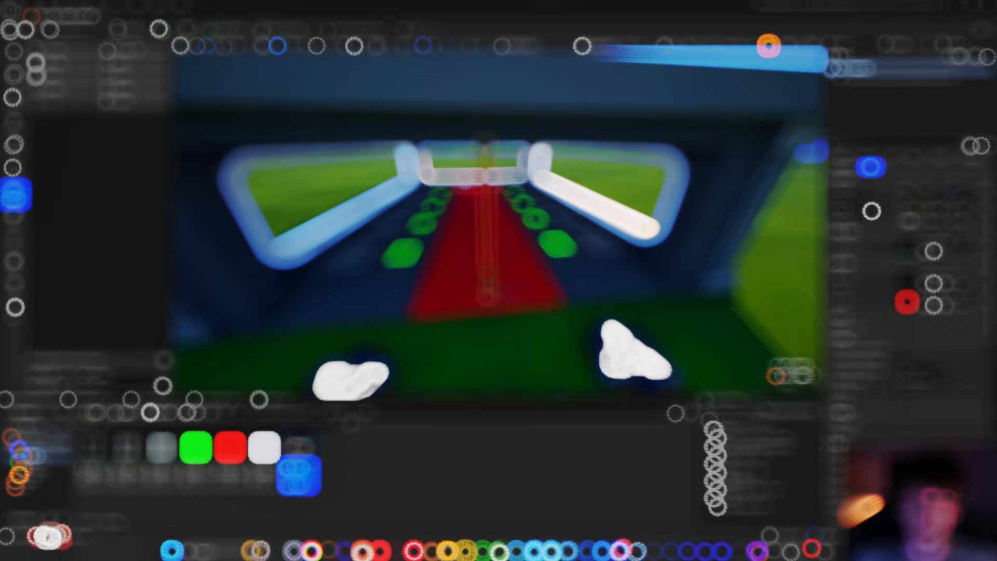
{"action": "scroll", "coordinate": [540, 232], "scroll_direction": "up", "scroll_amount": 3}
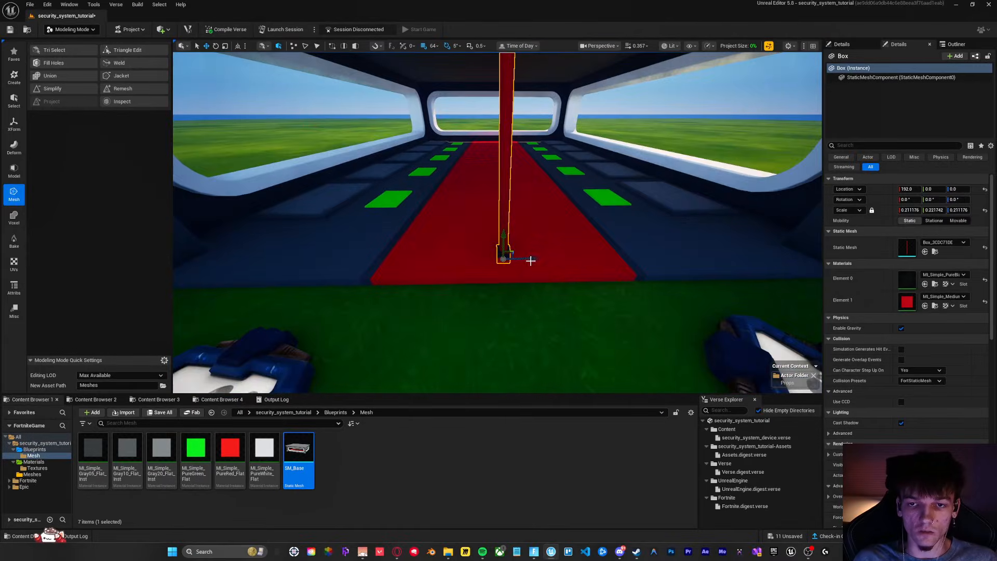
{"action": "left_click_drag", "start_coordinate": [530, 258], "coordinate": [443, 258], "text": "alt"}
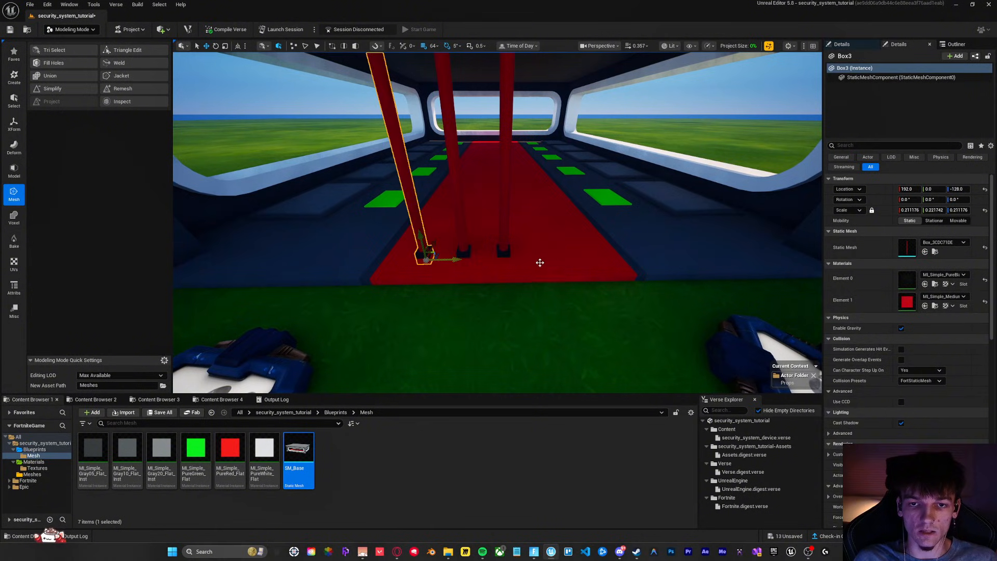
{"action": "right_click_drag", "start_coordinate": [538, 263], "coordinate": [498, 255]}
{"action": "left_click_drag", "start_coordinate": [554, 274], "coordinate": [352, 273], "text": "alt"}
{"action": "key", "text": "s"}
{"action": "mouse_move", "coordinate": [412, 249]}
{"action": "right_mouse_down"}
{"action": "mouse_move", "coordinate": [397, 244]}
{"action": "mouse_move", "coordinate": [411, 250]}
{"action": "right_mouse_up"}
Select the seven copied beams and duplicate them toward the right wall to fill the rest of the entrance
{"action": "left_click", "coordinate": [411, 250], "text": "ctrl"}
{"action": "left_click", "coordinate": [437, 249], "text": "ctrl"}
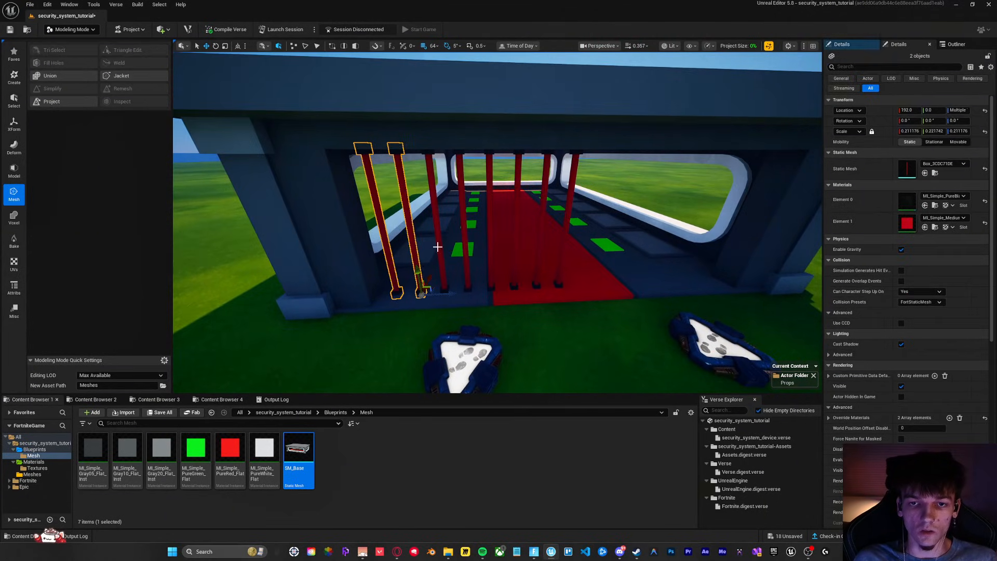
{"action": "left_click", "coordinate": [468, 246], "text": "ctrl"}
{"action": "left_click", "coordinate": [491, 250], "text": "ctrl"}
{"action": "left_click", "coordinate": [516, 251], "text": "ctrl"}
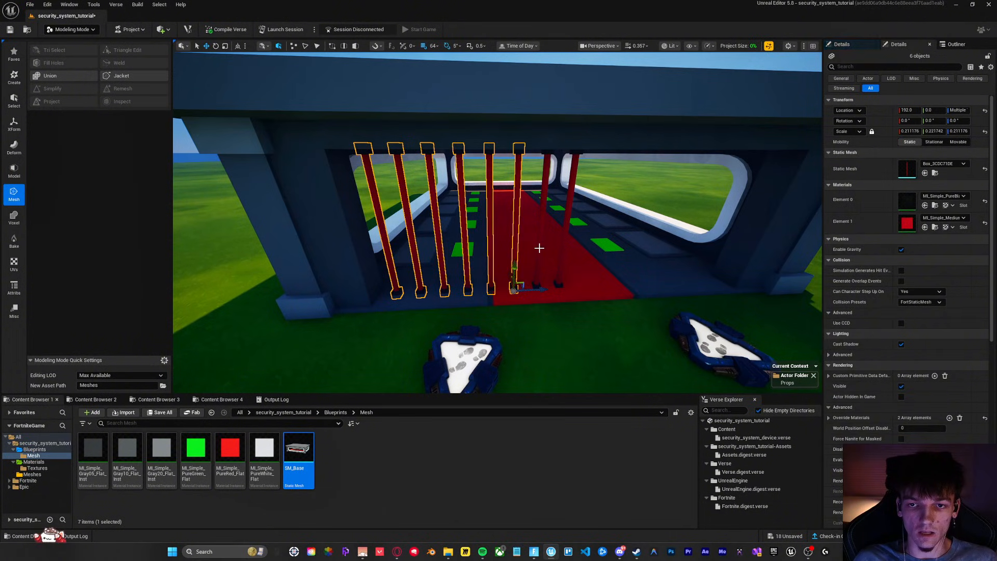
{"action": "left_click", "coordinate": [541, 248], "text": "ctrl"}
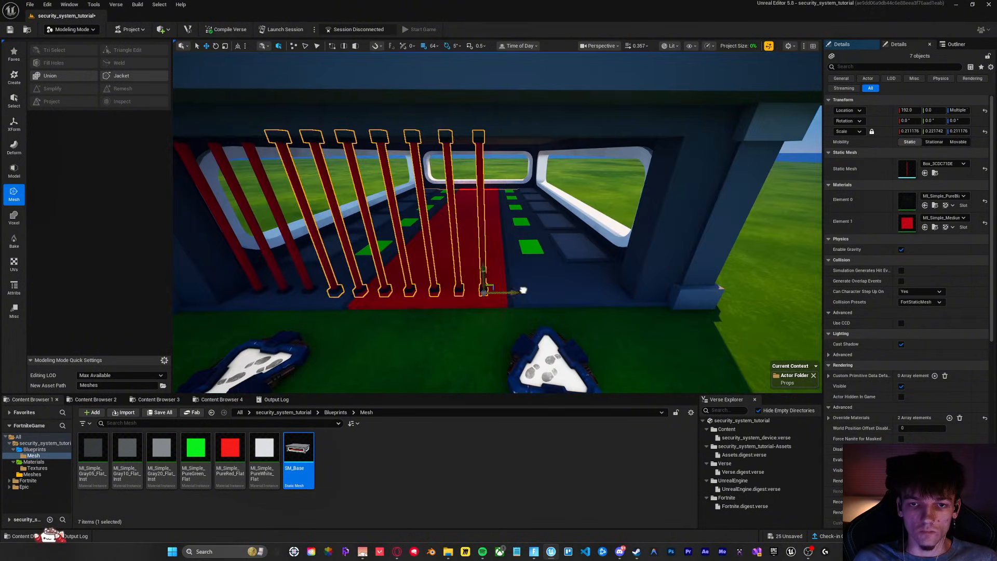
{"action": "left_click_drag", "start_coordinate": [523, 290], "coordinate": [631, 287], "text": "alt"}
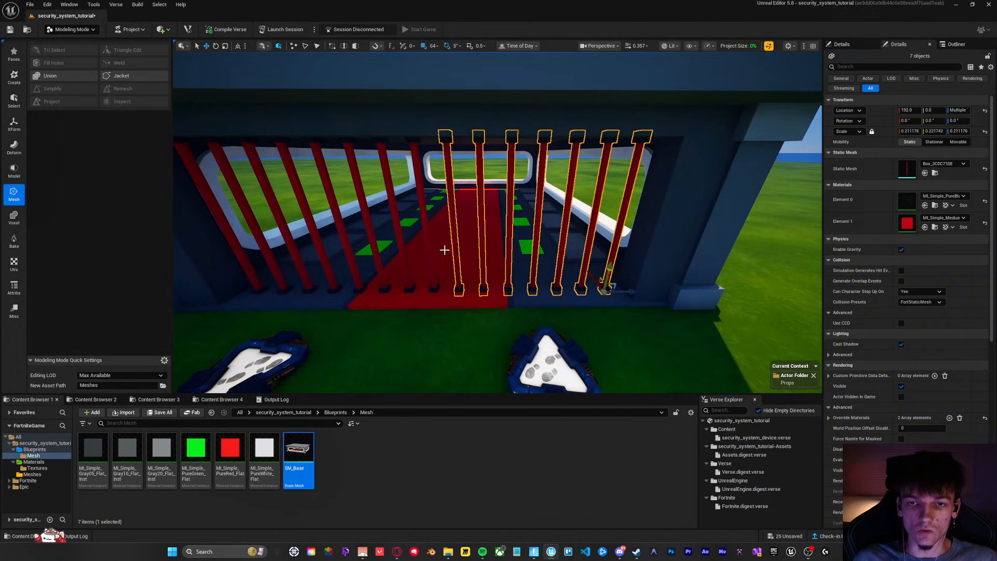
{"action": "scroll", "coordinate": [444, 250], "scroll_direction": "down", "scroll_amount": 10}
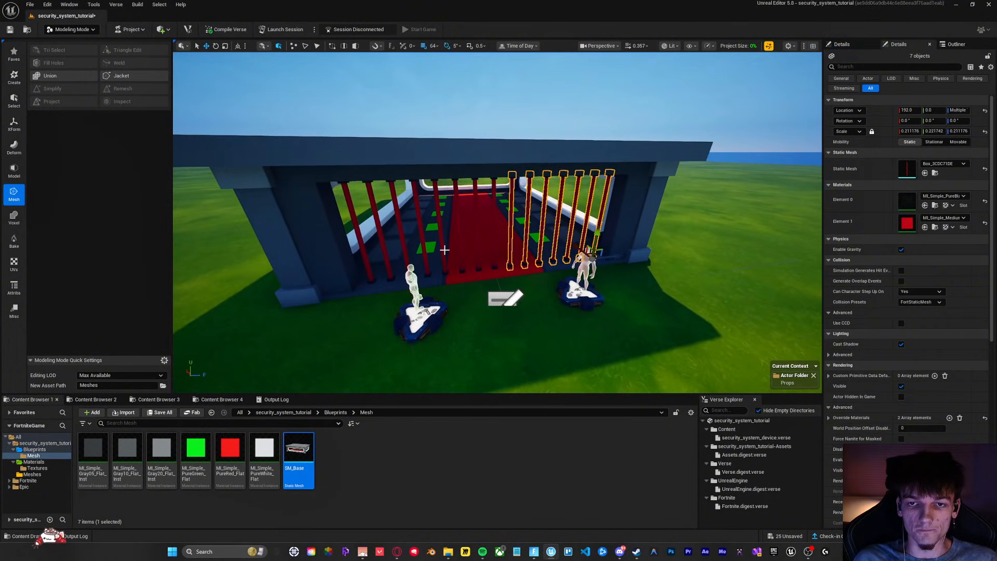
Add the original beams in the left half of the entrance to the selection of duplicated beams
{"action": "right_click_drag", "start_coordinate": [445, 249], "coordinate": [445, 245]}
{"action": "key", "text": "w"}
{"action": "key", "text": "w"}
{"action": "mouse_move", "coordinate": [518, 248]}
{"action": "right_mouse_down"}
{"action": "mouse_move", "coordinate": [525, 264]}
{"action": "mouse_move", "coordinate": [519, 249]}
{"action": "mouse_move", "coordinate": [514, 257]}
{"action": "right_mouse_up"}
{"action": "left_click", "coordinate": [481, 229], "text": "shift"}
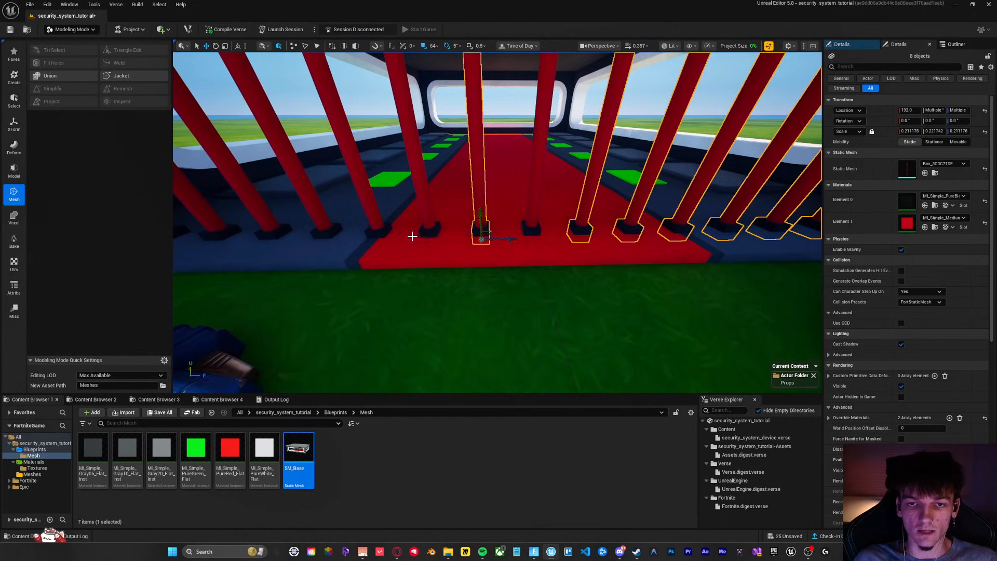
{"action": "left_click", "coordinate": [430, 229], "text": "shift"}
{"action": "left_click", "coordinate": [379, 230], "text": "shift"}
{"action": "left_click", "coordinate": [326, 231], "text": "shift"}
{"action": "left_click", "coordinate": [276, 233], "text": "shift"}
{"action": "left_click", "coordinate": [216, 234], "text": "shift"}
{"action": "right_click_drag", "start_coordinate": [215, 234], "coordinate": [151, 239]}
{"action": "key", "text": "w"}
{"action": "left_click", "coordinate": [436, 267], "text": "shift"}
Add the last unselected beam and merge all fifteen beams into one mesh with the Union tool
{"action": "right_click_drag", "start_coordinate": [437, 267], "coordinate": [499, 254]}
{"action": "key", "text": "s"}
{"action": "key", "text": "d"}
{"action": "right_click_drag", "start_coordinate": [649, 182], "coordinate": [585, 151]}
{"action": "key", "text": "s"}
{"action": "key", "text": "w"}
{"action": "right_click_drag", "start_coordinate": [378, 270], "coordinate": [385, 315]}
{"action": "left_click", "coordinate": [455, 287], "text": "shift"}
{"action": "key", "text": "s"}
{"action": "right_click_drag", "start_coordinate": [466, 269], "coordinate": [483, 264]}
{"action": "left_click", "coordinate": [49, 76]}
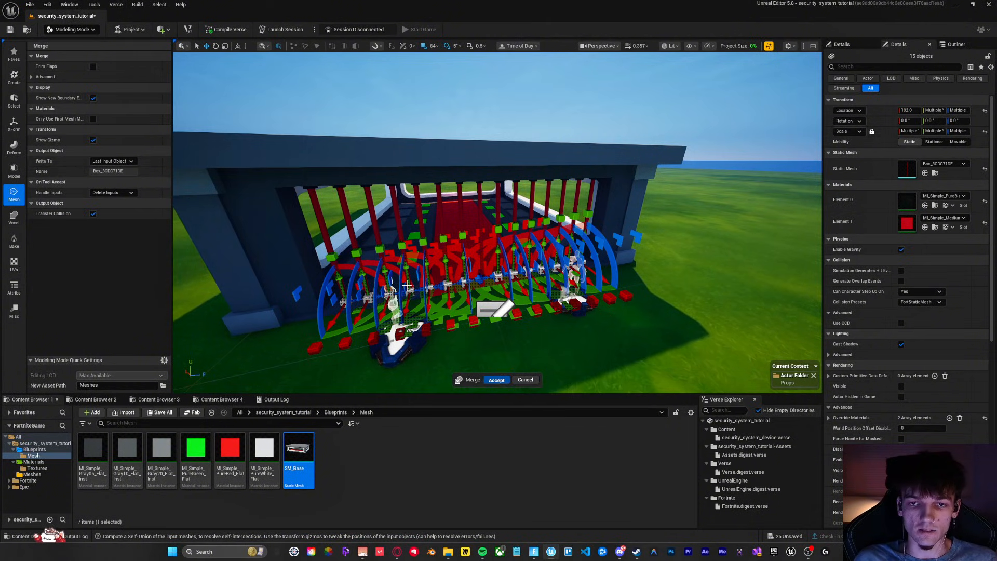
{"action": "key", "text": "Return"}
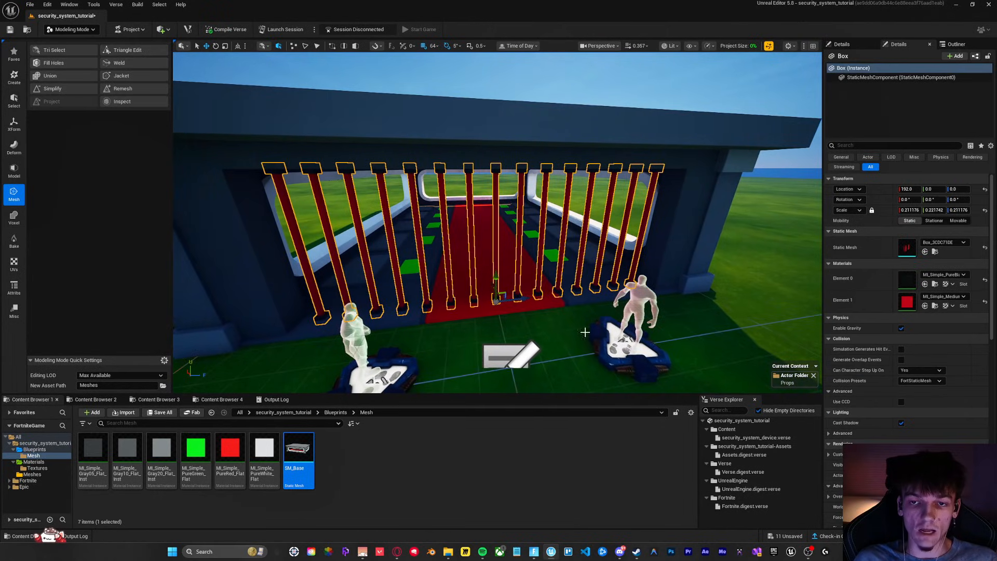
{"action": "mouse_move", "coordinate": [516, 295]}
{"action": "left_mouse_down"}
{"action": "mouse_move", "coordinate": [407, 305]}
{"action": "mouse_move", "coordinate": [474, 291]}
{"action": "mouse_move", "coordinate": [527, 297]}
{"action": "left_mouse_up"}
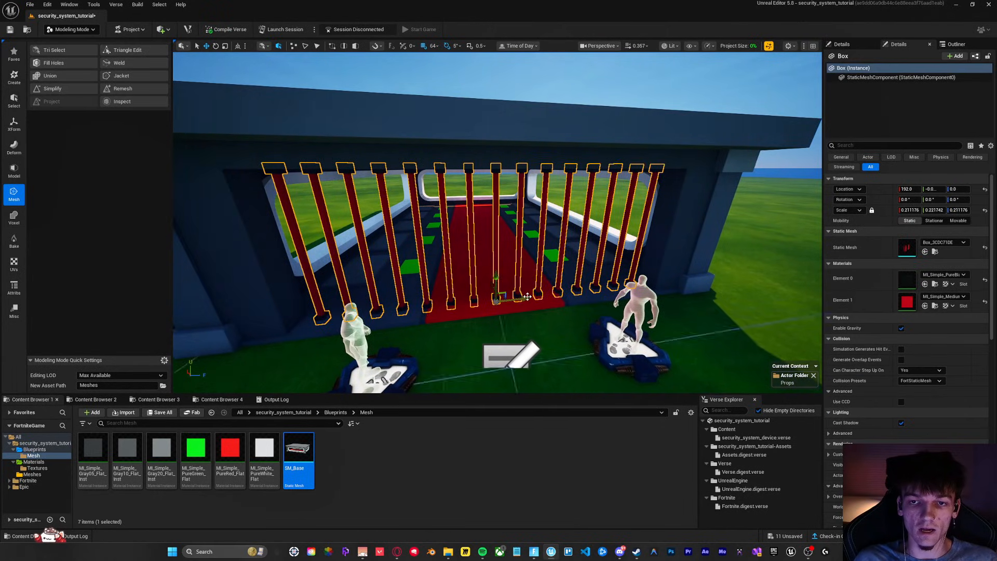
Switch to Selection mode and create a Building Prop blueprint class named BP_LaserProp in the Blueprints folder
{"action": "left_click", "coordinate": [72, 29]}
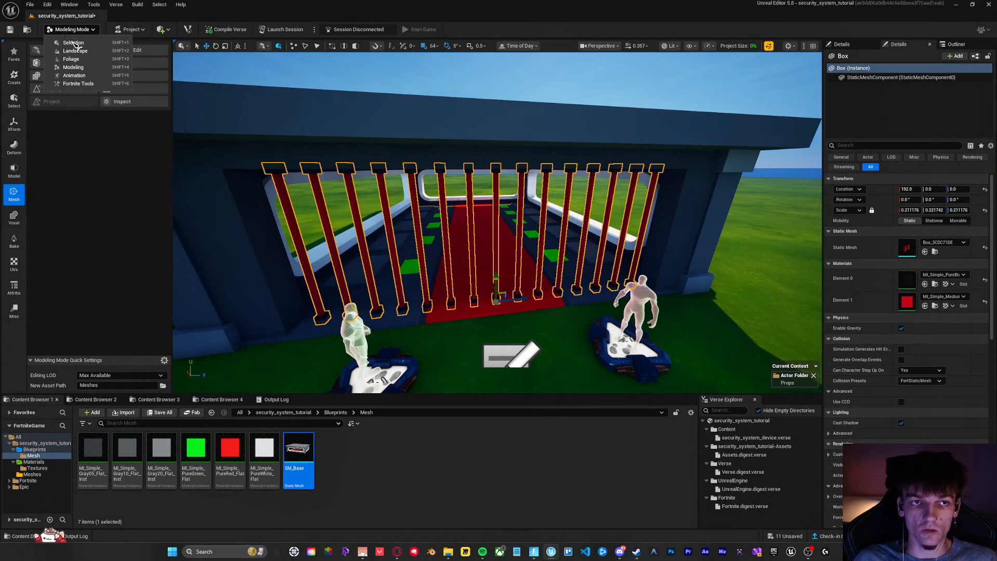
{"action": "left_click", "coordinate": [73, 44]}
{"action": "scroll", "coordinate": [404, 281], "scroll_direction": "down", "scroll_amount": 5}
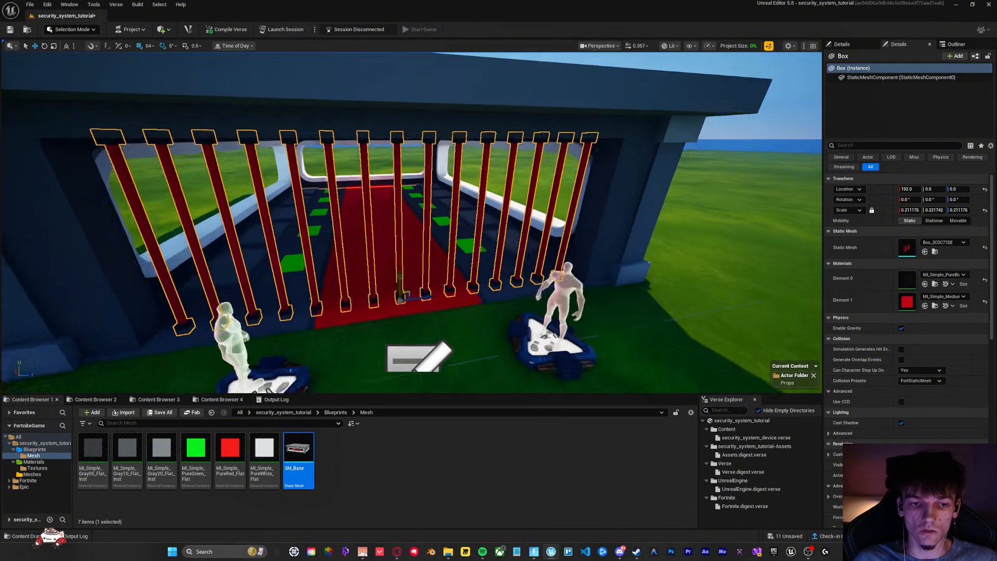
{"action": "left_click", "coordinate": [34, 449]}
{"action": "right_click", "coordinate": [134, 457]}
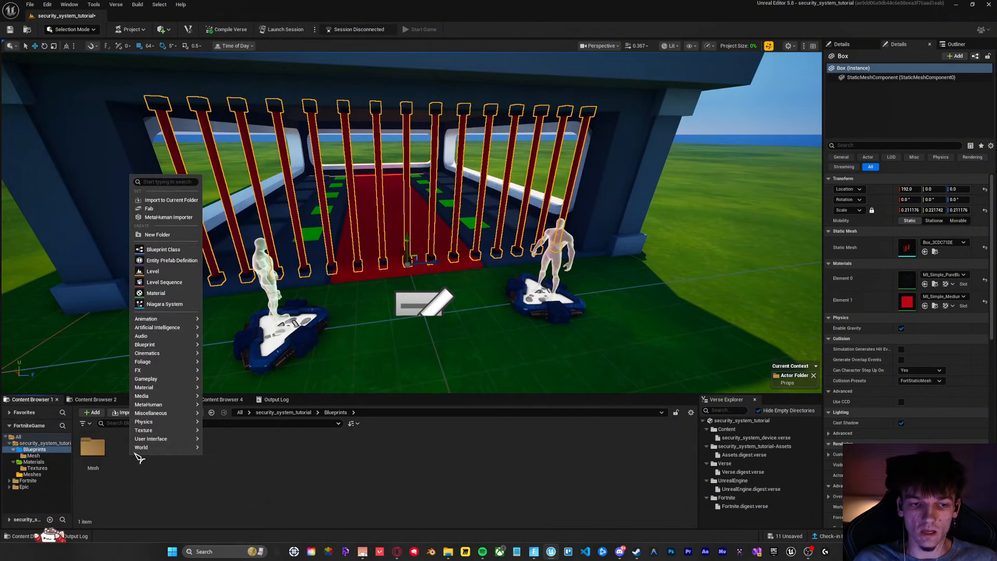
{"action": "left_click", "coordinate": [161, 252]}
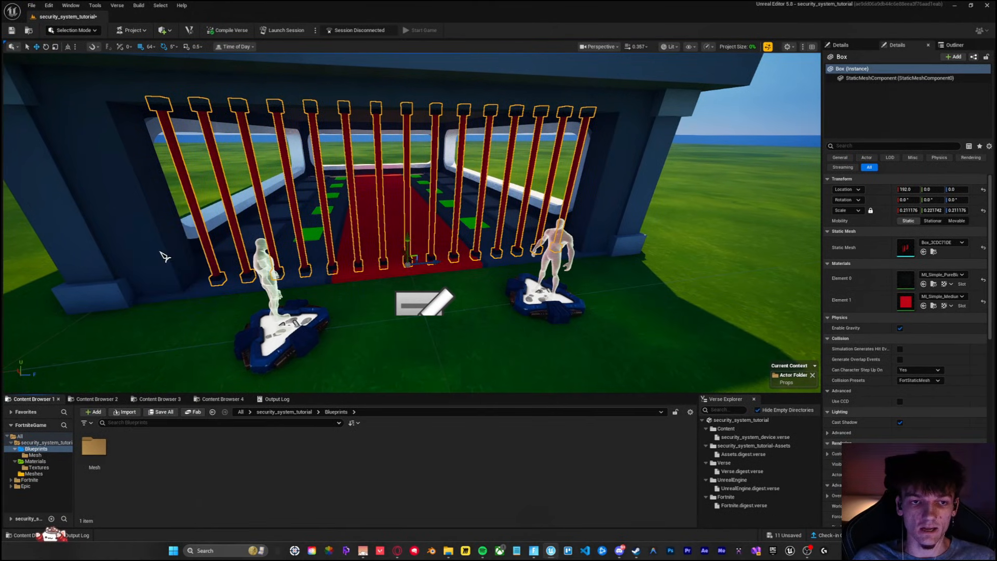
{"action": "left_click", "coordinate": [435, 205]}
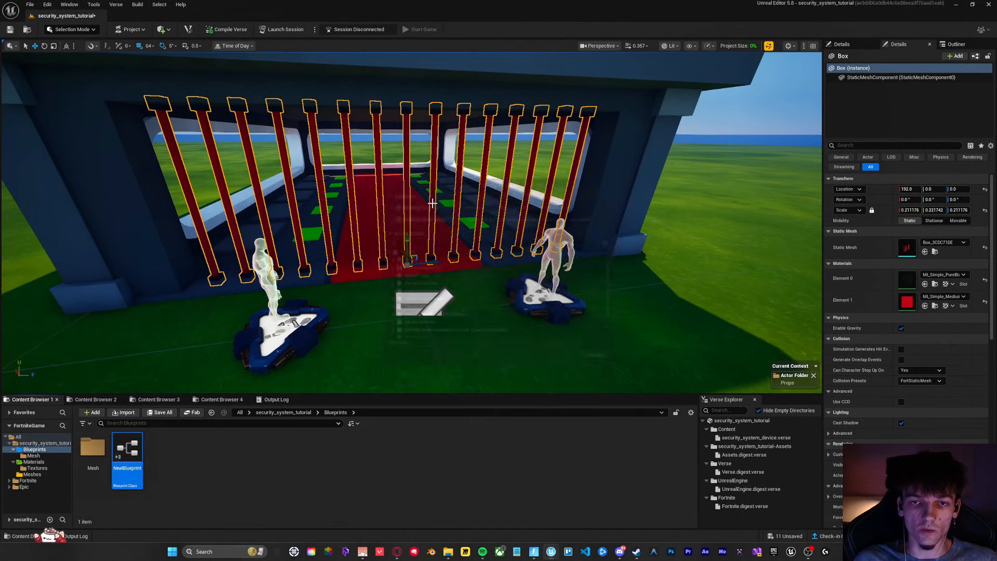
{"action": "type", "text": "BP_"}
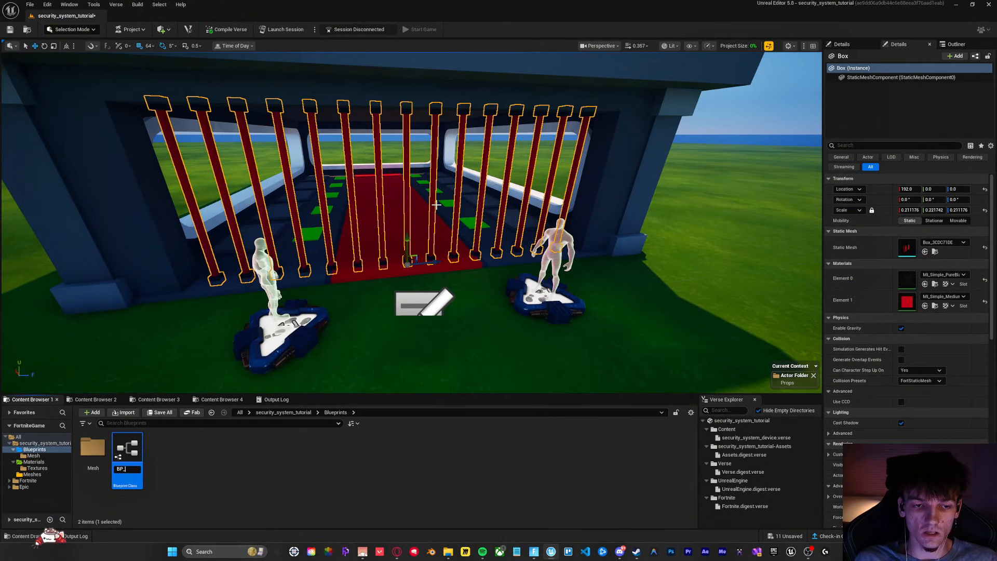
{"action": "type", "text": "LaserProp"}
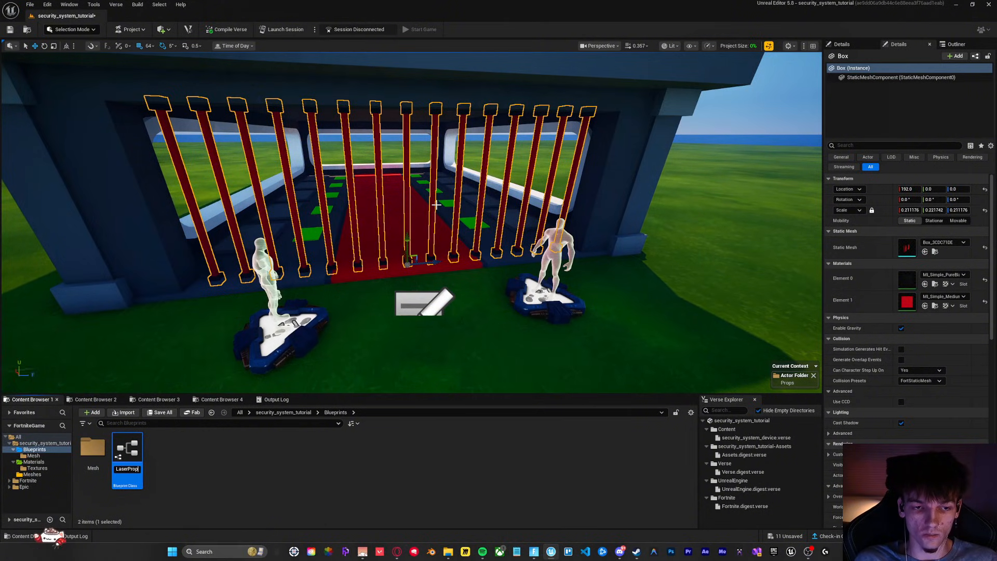
Open BP_LaserProp and assign the merged laser mesh Box_3CDC71DE to its Static Mesh Component
{"action": "double_click", "coordinate": [127, 451]}
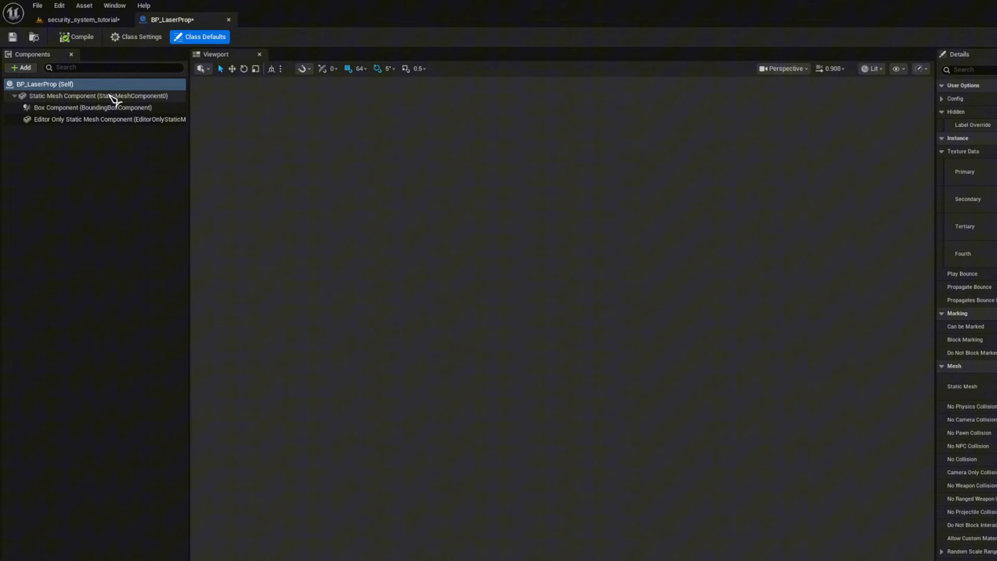
{"action": "left_click", "coordinate": [114, 97]}
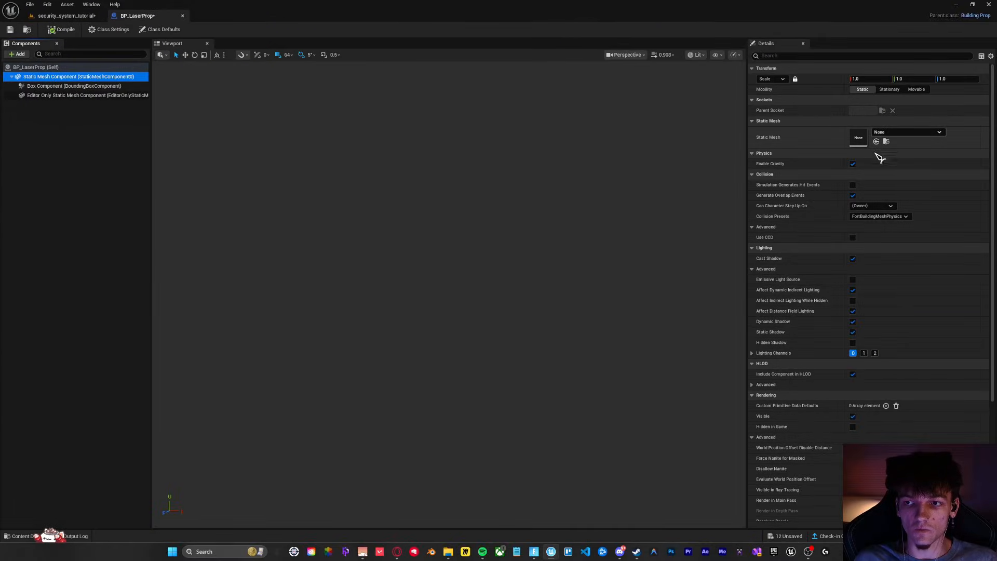
{"action": "left_click", "coordinate": [908, 132]}
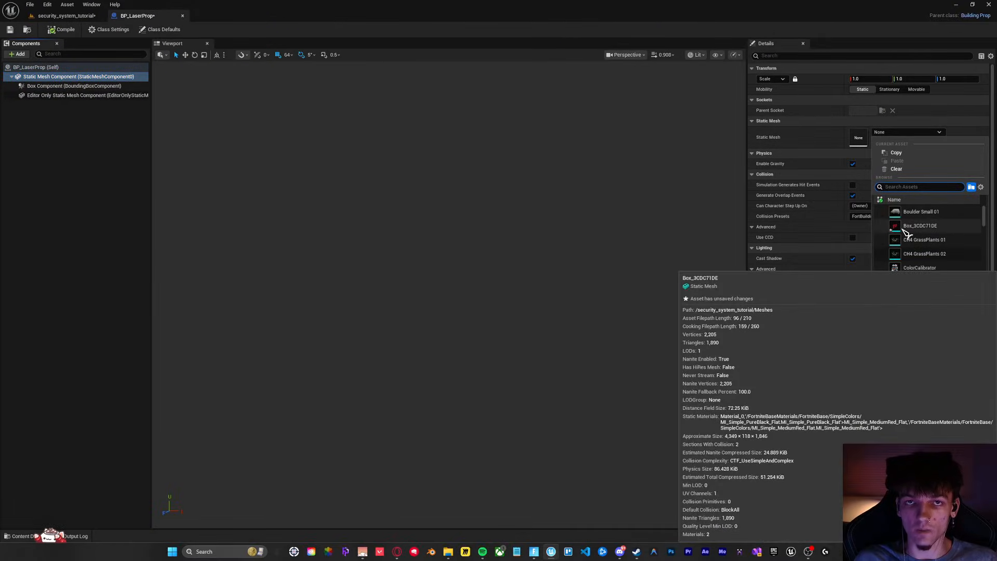
{"action": "left_click", "coordinate": [905, 230]}
{"action": "right_click_drag", "start_coordinate": [466, 233], "coordinate": [449, 307]}
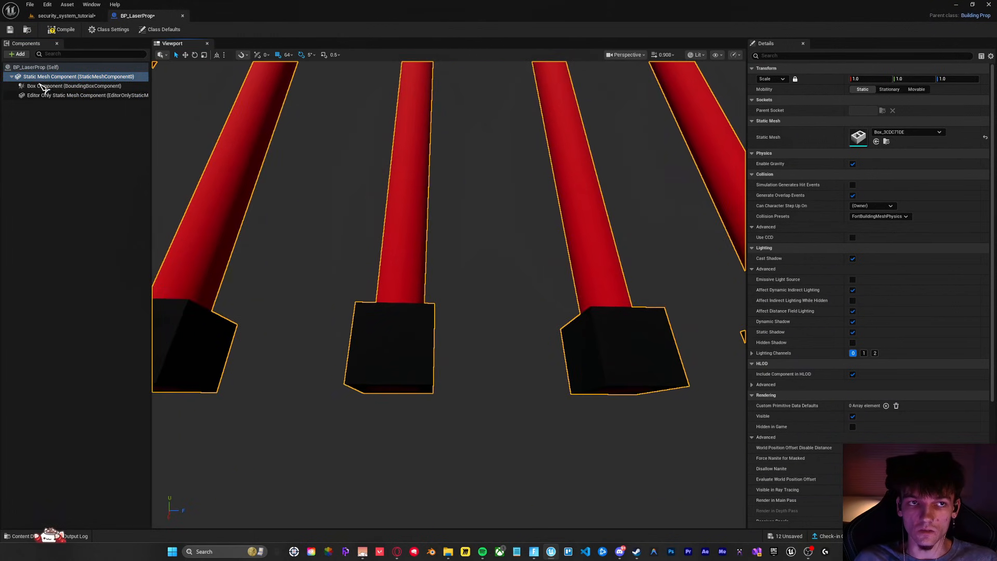
Copy the level gate's scale (0.211176, 0.221742, 0.211176) onto the Static Mesh Component of BP_LaserProp
{"action": "left_click", "coordinate": [67, 15]}
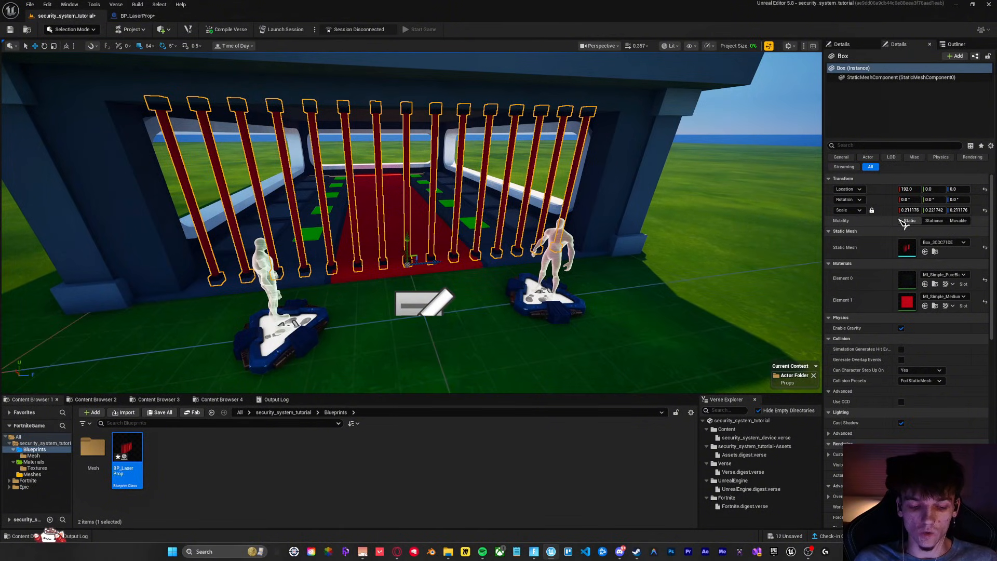
{"action": "right_click", "coordinate": [886, 209], "text": "shift"}
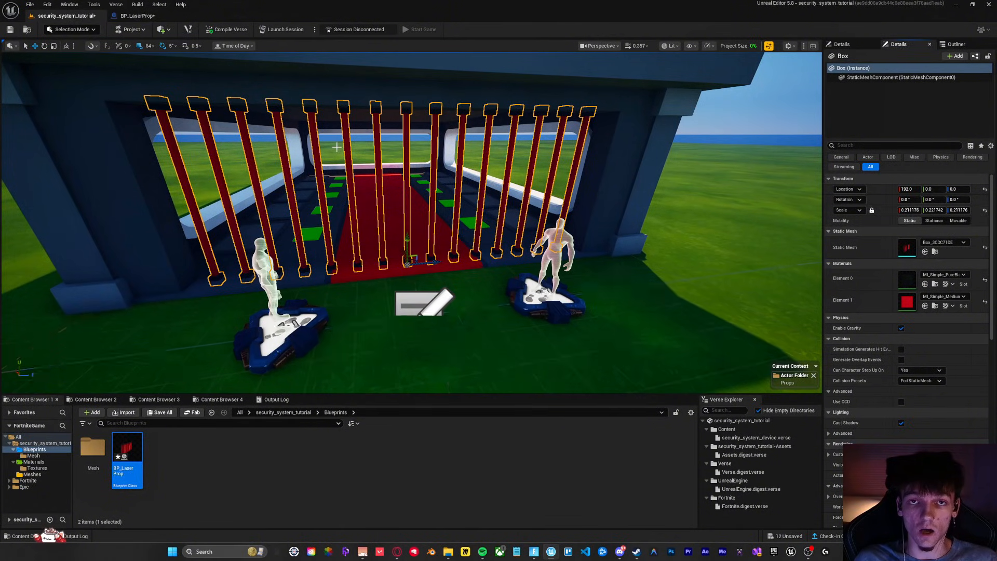
{"action": "left_click", "coordinate": [135, 17]}
{"action": "key", "text": "s"}
{"action": "right_click_drag", "start_coordinate": [497, 193], "coordinate": [530, 258]}
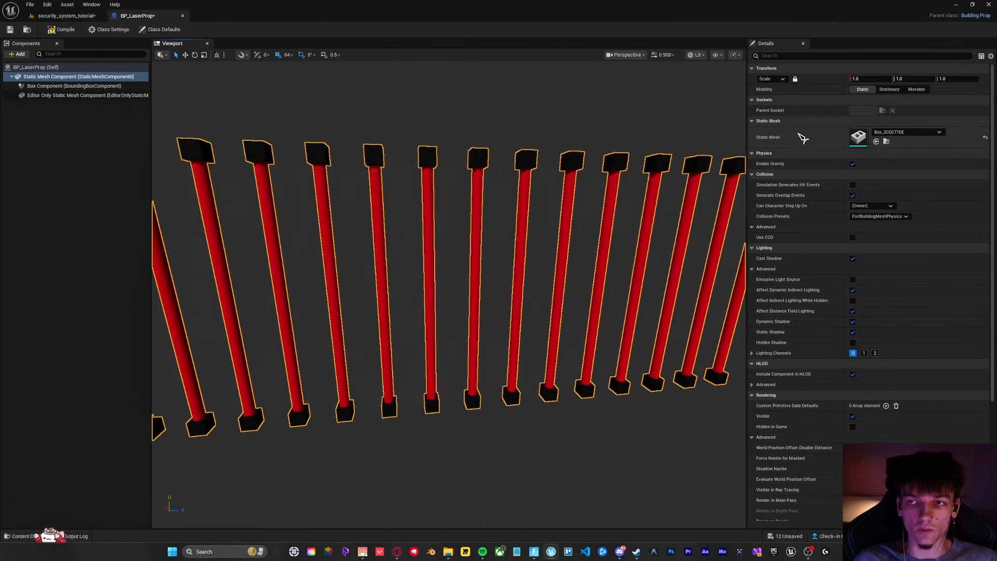
{"action": "left_click", "coordinate": [825, 82], "text": "shift"}
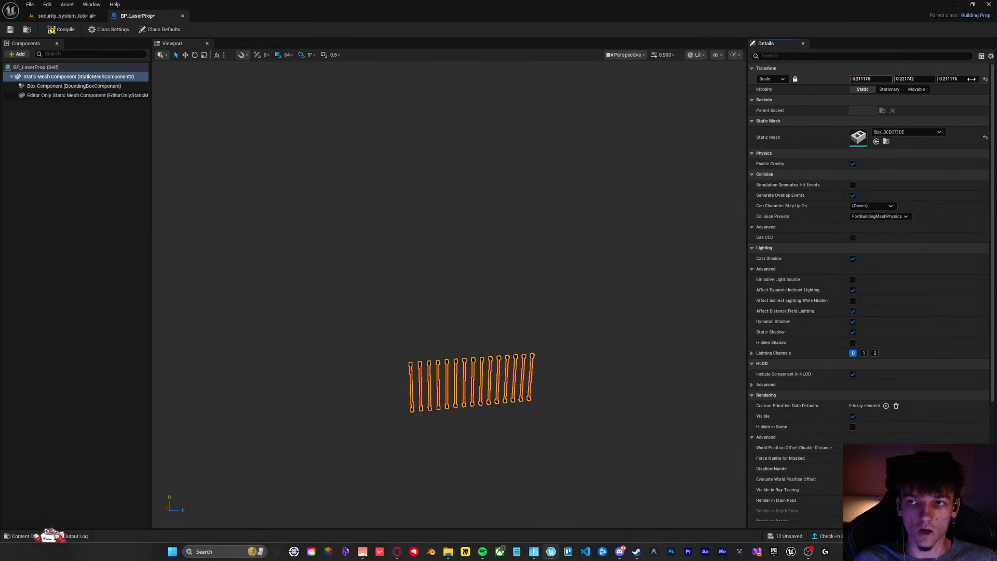
{"action": "key", "text": "f"}
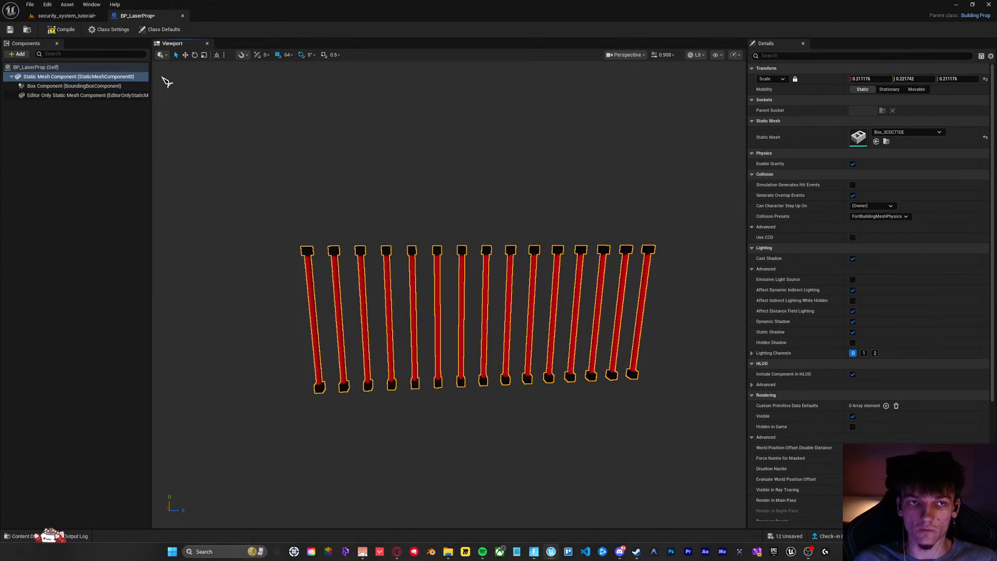
Compile and save the BP_LaserProp blueprint, and close its editor
{"action": "left_click", "coordinate": [62, 29]}
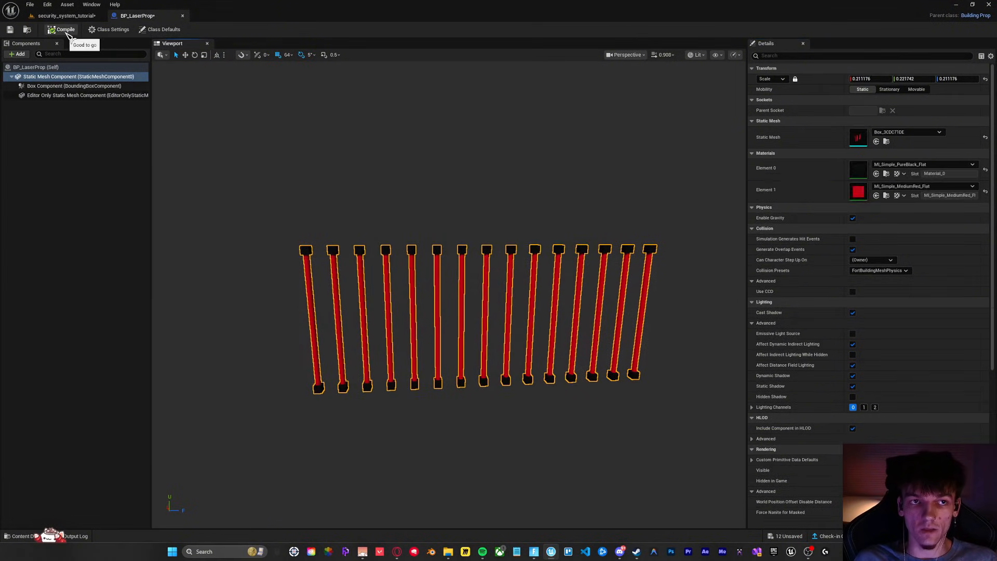
{"action": "left_click", "coordinate": [12, 29]}
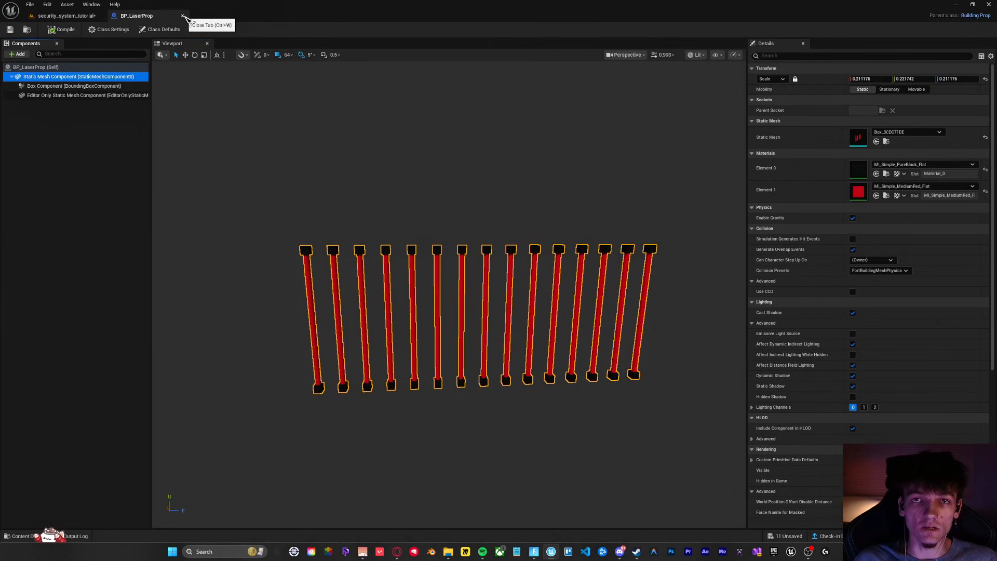
{"action": "left_click", "coordinate": [183, 16]}
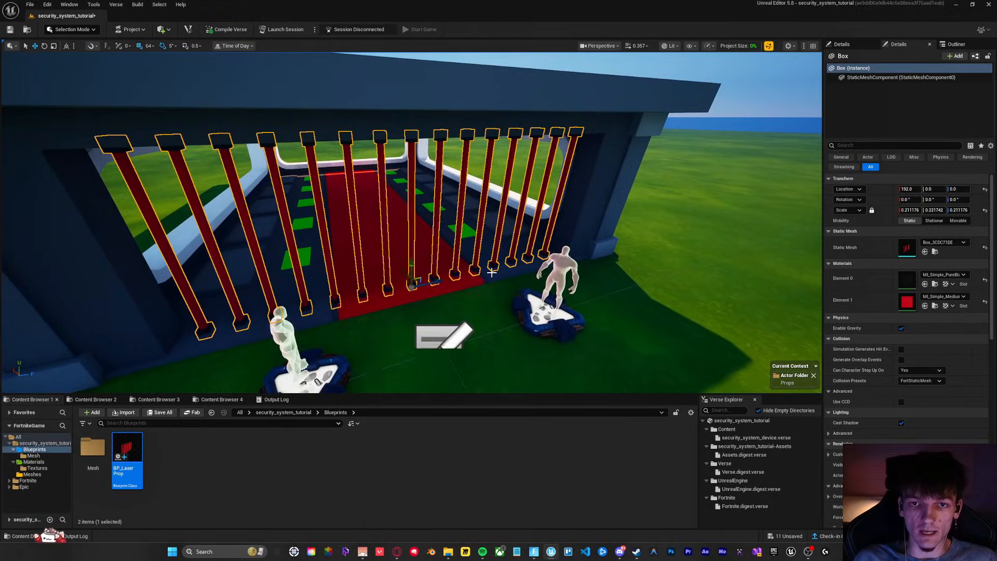
Delete the original laser gate mesh from the level and place BP_LaserProp in the base entrance instead at X 192, Y 0, Z 0
{"action": "key", "text": "Delete"}
{"action": "left_click_drag", "start_coordinate": [125, 455], "coordinate": [410, 277]}
{"action": "key", "text": "d"}
{"action": "right_click_drag", "start_coordinate": [410, 277], "coordinate": [346, 330]}
{"action": "key", "text": "a"}
{"action": "key", "text": "g"}
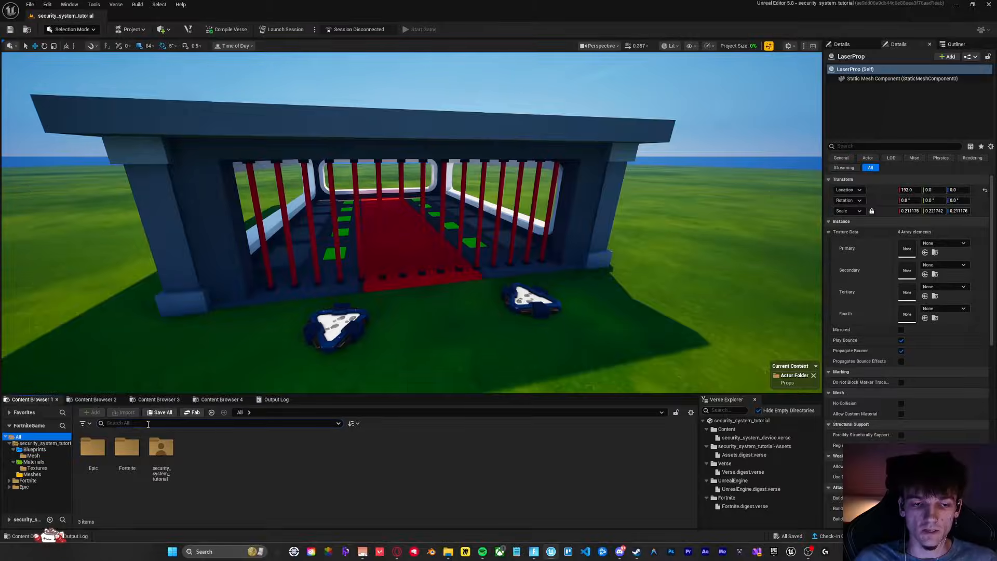
Search the content for "trigger device" and place a Trigger on the red floor inside the base, behind the lasers
{"action": "type", "text": "trigger device"}
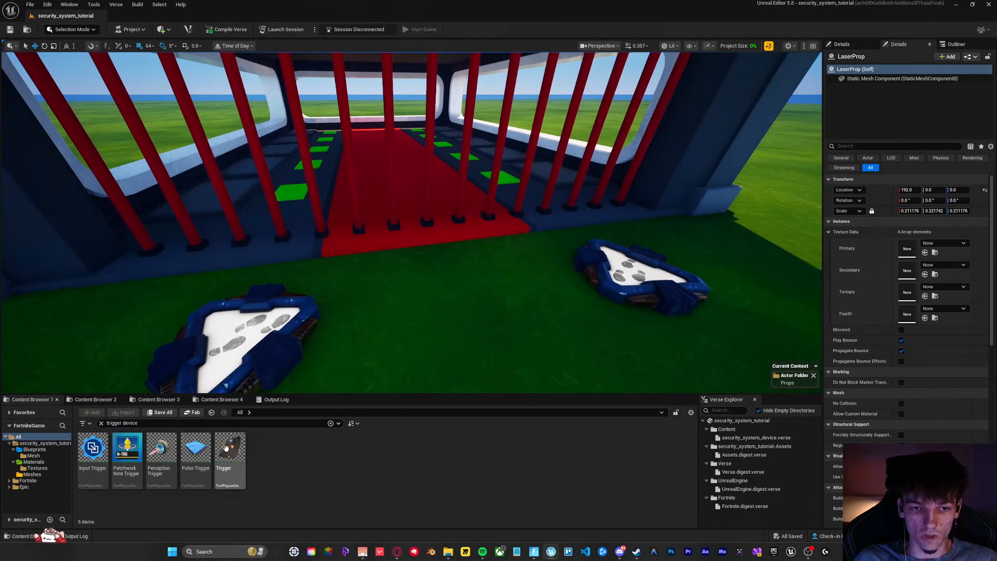
{"action": "left_click_drag", "start_coordinate": [231, 448], "coordinate": [408, 185]}
{"action": "right_click_drag", "start_coordinate": [437, 231], "coordinate": [437, 232]}
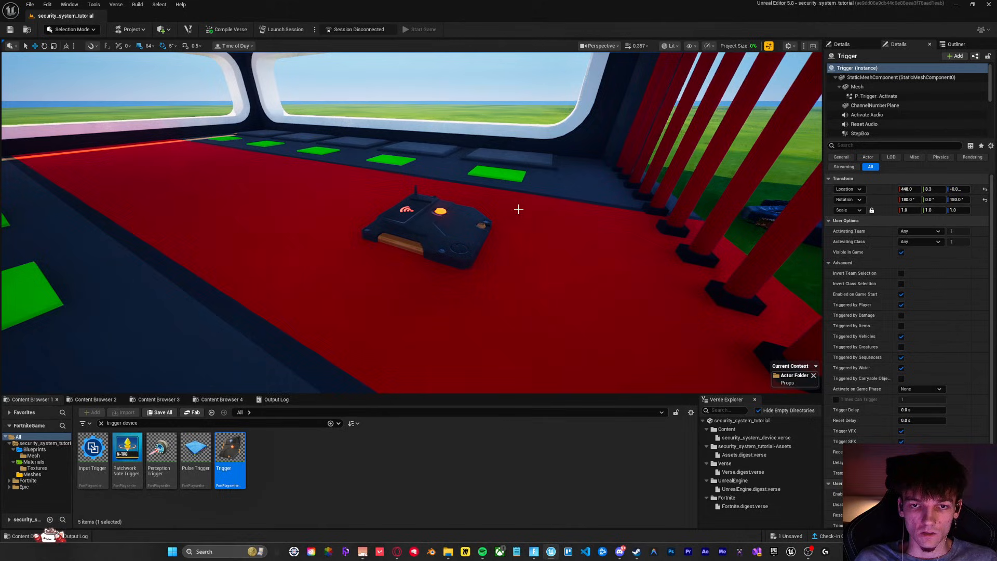
Search the content for "timer device" and place a Timer Device on the red floor behind the trigger
{"action": "right_click_drag", "start_coordinate": [461, 182], "coordinate": [461, 182]}
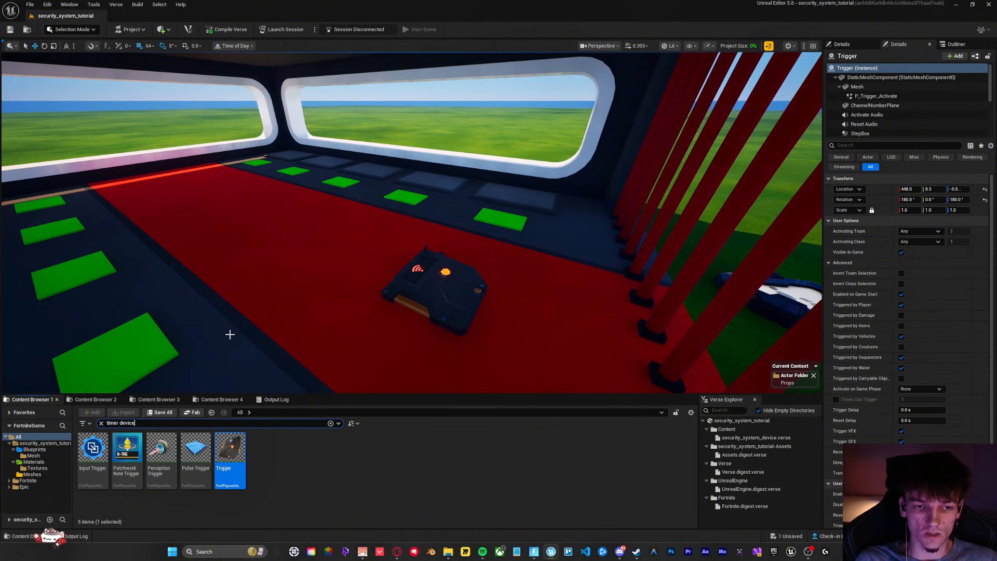
{"action": "left_click_drag", "start_coordinate": [127, 451], "coordinate": [370, 244]}
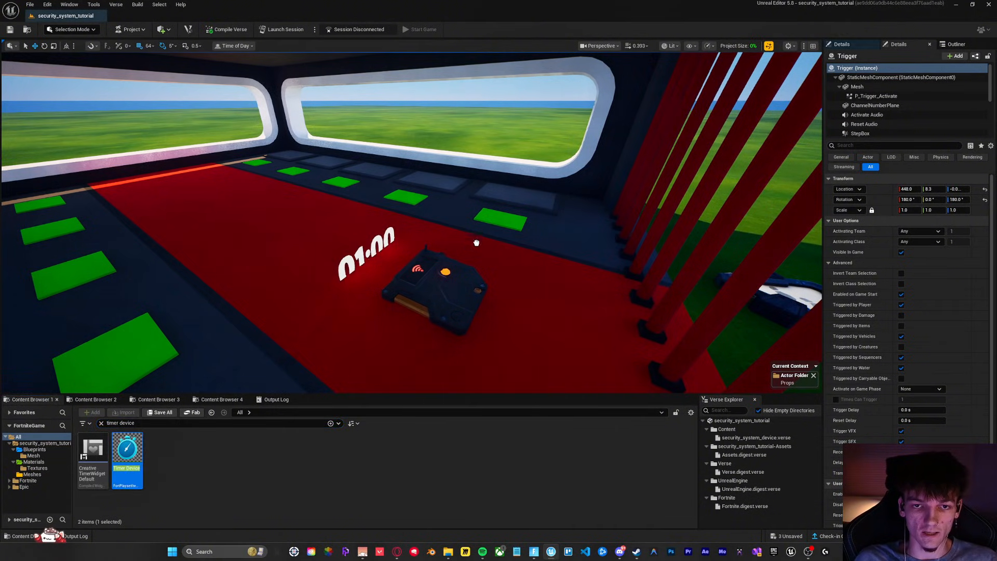
{"action": "key", "text": "f"}
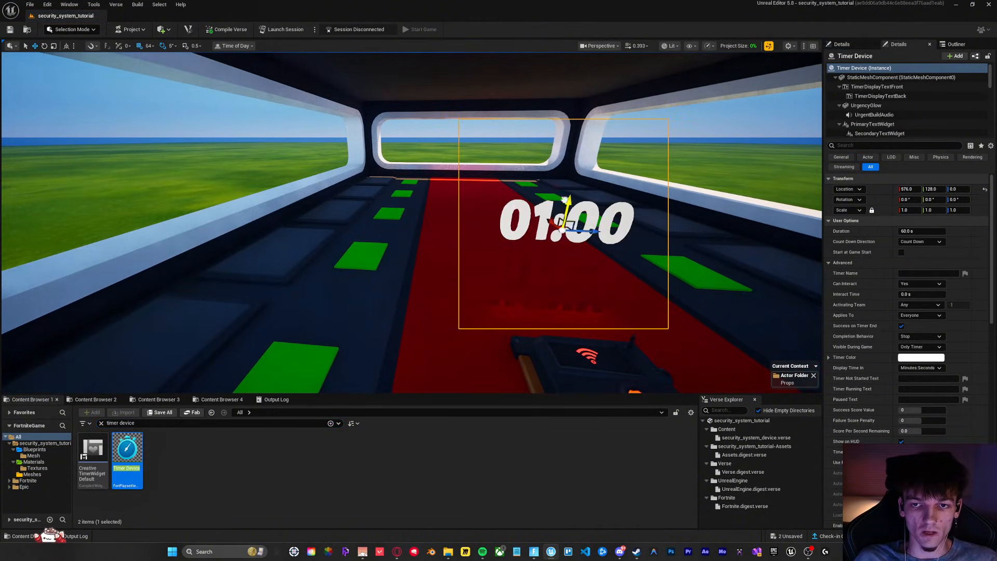
{"action": "right_click_drag", "start_coordinate": [371, 245], "coordinate": [371, 245]}
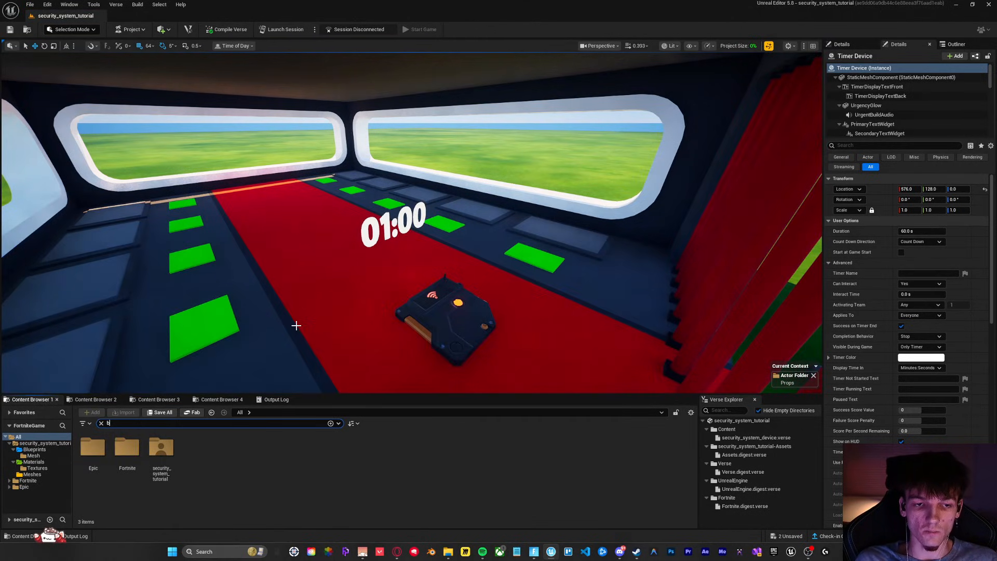
Search the content for "barrier" and place a Barrier Device at the laser gate in the entrance, at X 192, Y 0, Z 0
{"action": "type", "text": "arrier"}
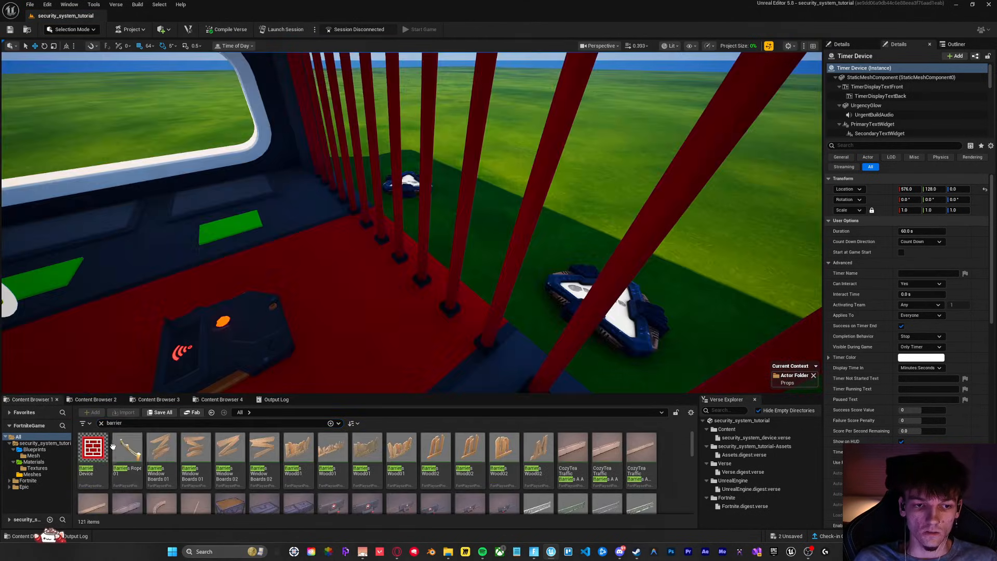
{"action": "left_click", "coordinate": [93, 449]}
{"action": "left_click_drag", "start_coordinate": [92, 449], "coordinate": [346, 283]}
{"action": "right_click_drag", "start_coordinate": [548, 238], "coordinate": [548, 238]}
{"action": "left_click_drag", "start_coordinate": [358, 234], "coordinate": [389, 244]}
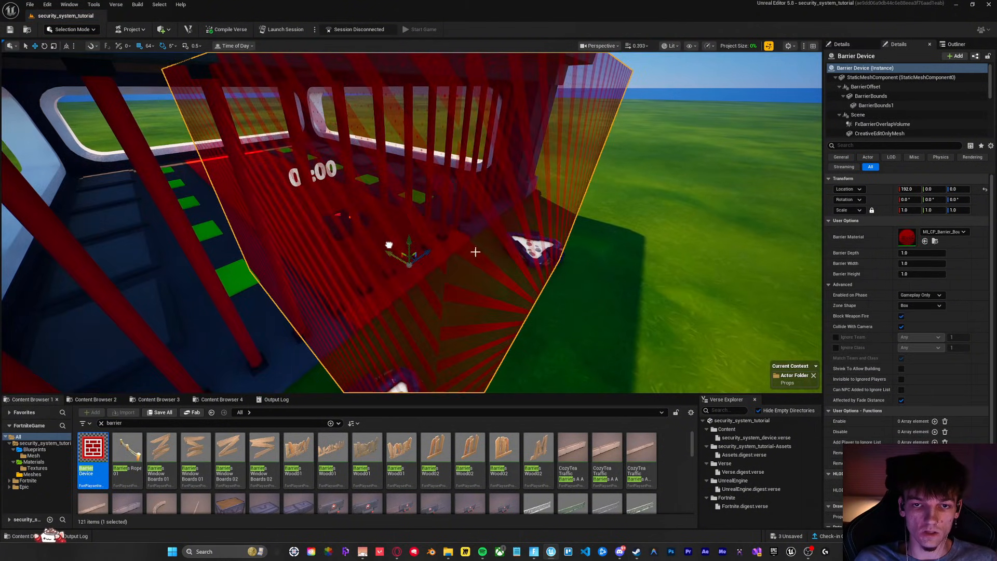
Set the barrier's depth to 0.1 and its width to 2.0 so it spans the laser gate
{"action": "right_click_drag", "start_coordinate": [475, 252], "coordinate": [476, 252]}
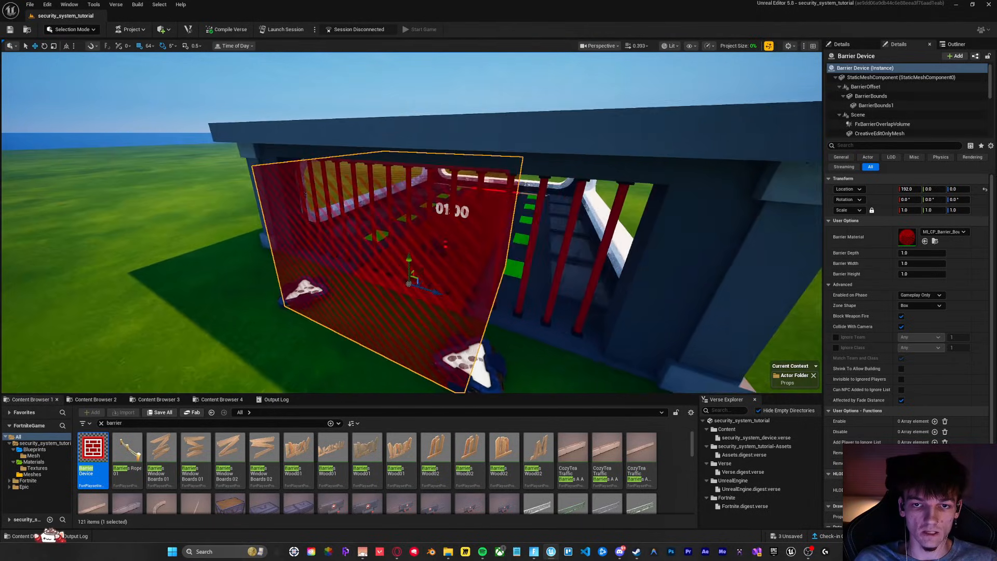
{"action": "right_click_drag", "start_coordinate": [729, 296], "coordinate": [729, 296]}
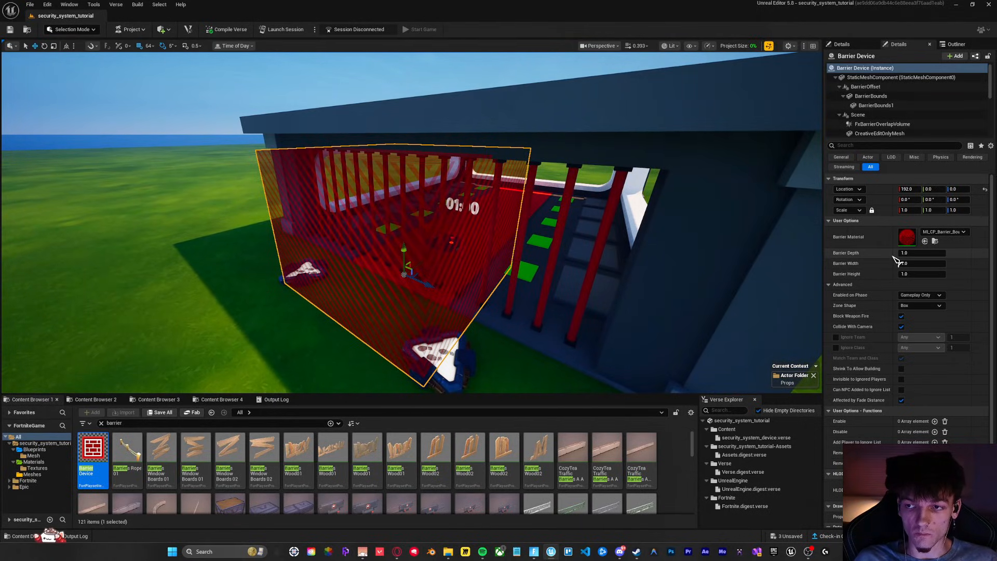
{"action": "left_click", "coordinate": [922, 253]}
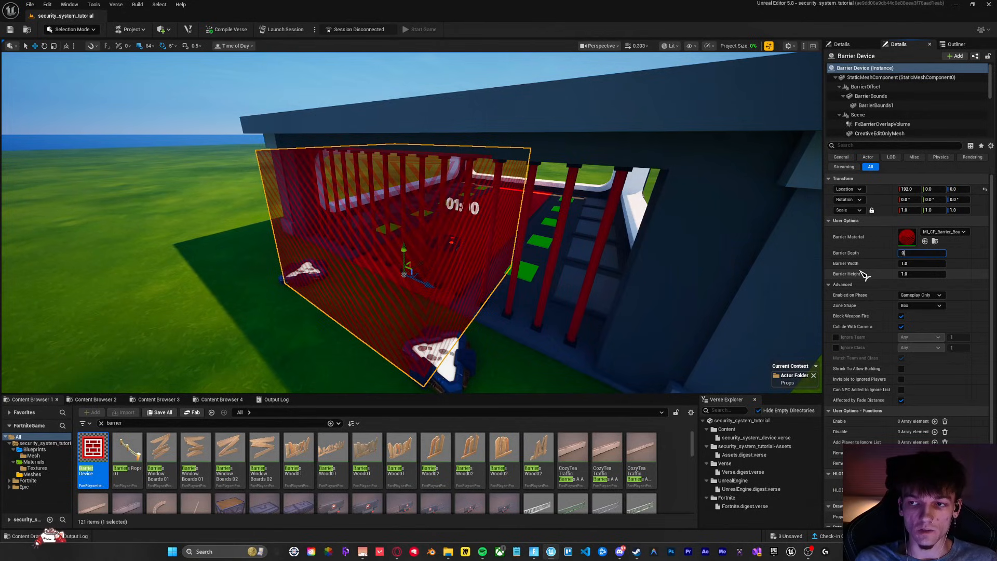
{"action": "key", "text": "Tab"}
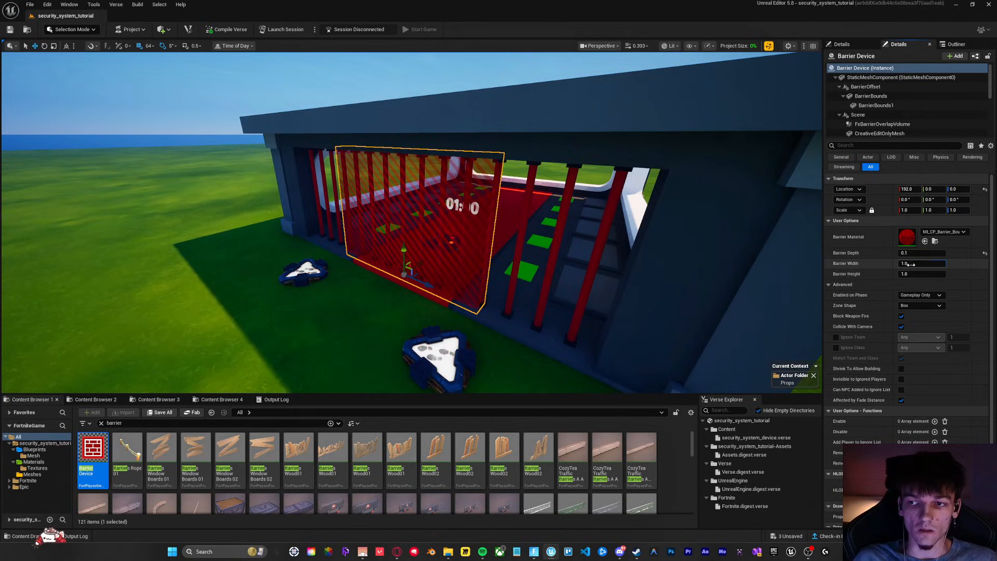
{"action": "type", "text": "2"}
{"action": "key", "text": "Return"}
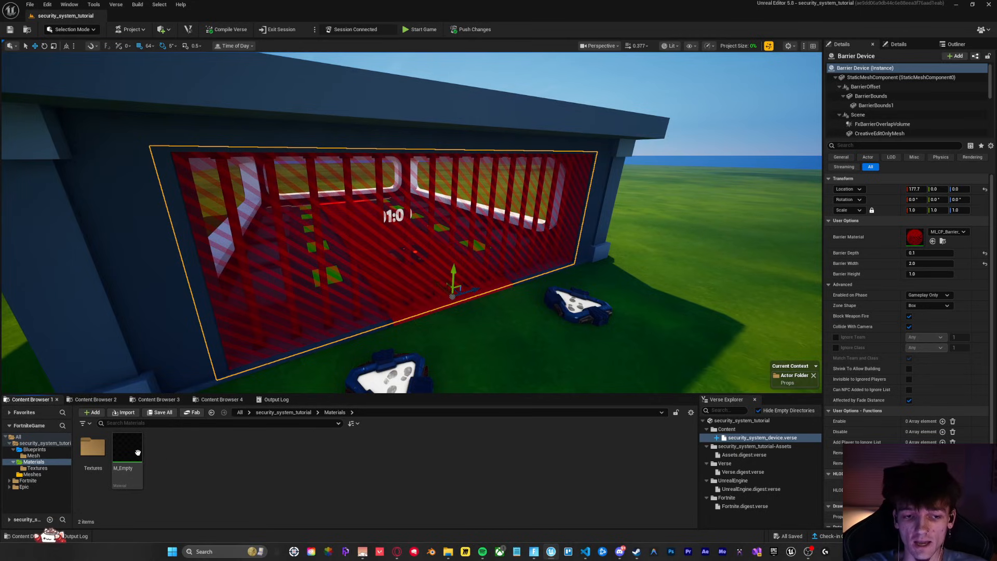
Assign the M_Empty material from the Materials folder as the Barrier Device's barrier material
{"action": "left_click_drag", "start_coordinate": [134, 450], "coordinate": [914, 239]}
{"action": "key", "text": "d"}
{"action": "right_click_drag", "start_coordinate": [519, 254], "coordinate": [499, 307]}
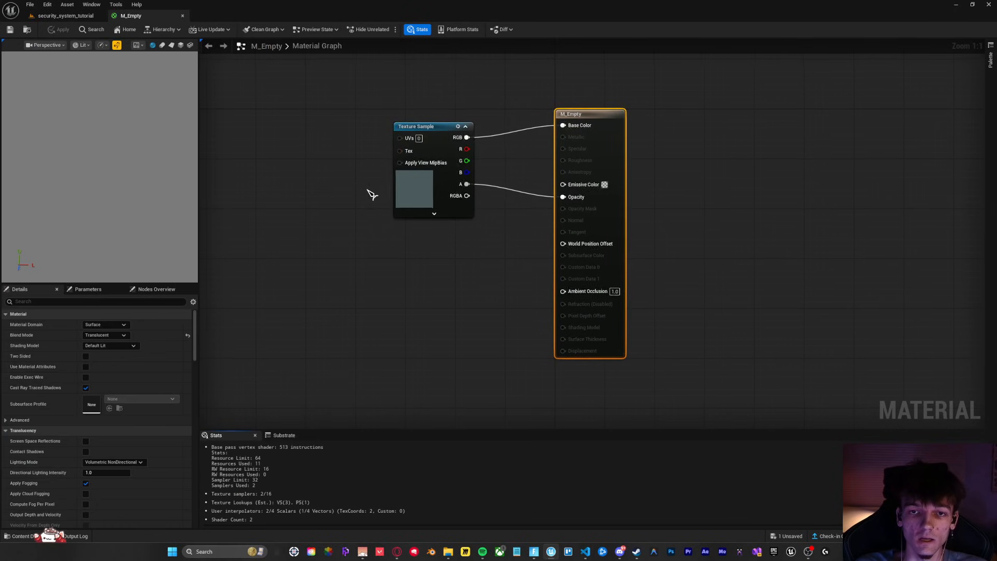
Inspect the Texture Sample node in the M_Empty material graph and the texture it uses
{"action": "right_click_drag", "start_coordinate": [335, 171], "coordinate": [349, 188]}
{"action": "left_click", "coordinate": [423, 156]}
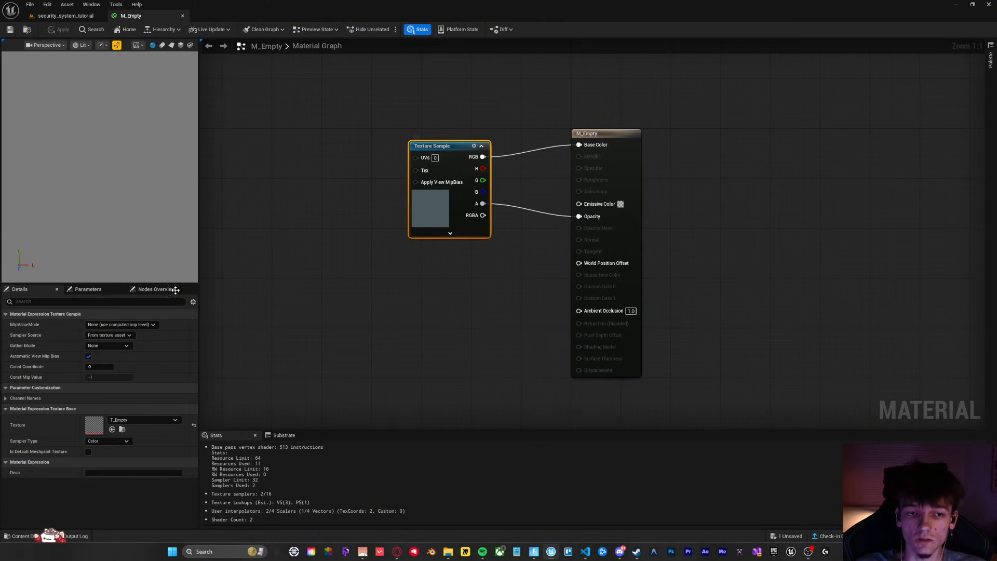
Locate and examine the T_Empty texture used by the M_Empty material, checking its transparent pixels up close
{"action": "left_click", "coordinate": [122, 430]}
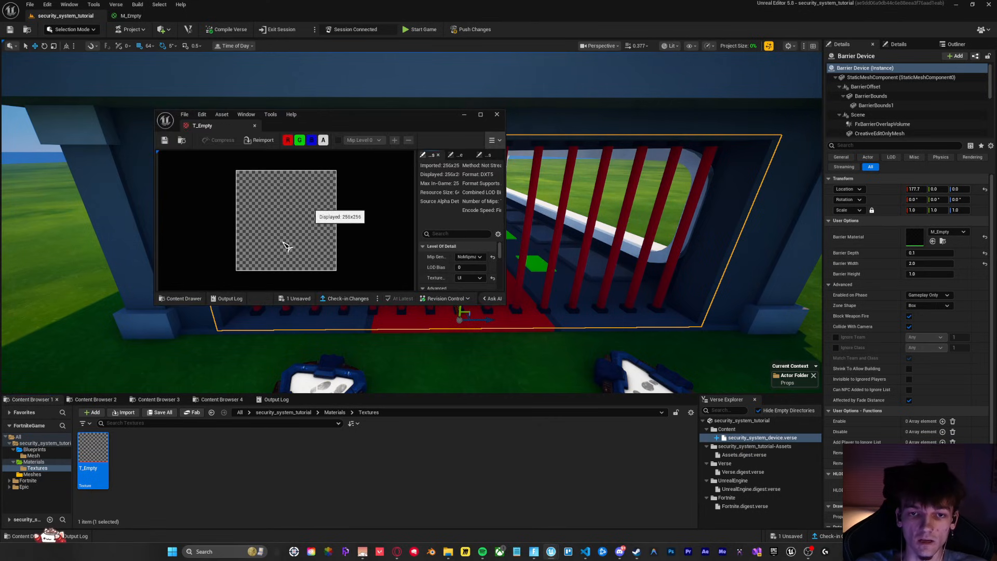
{"action": "scroll", "coordinate": [239, 271], "scroll_direction": "up", "scroll_amount": 5}
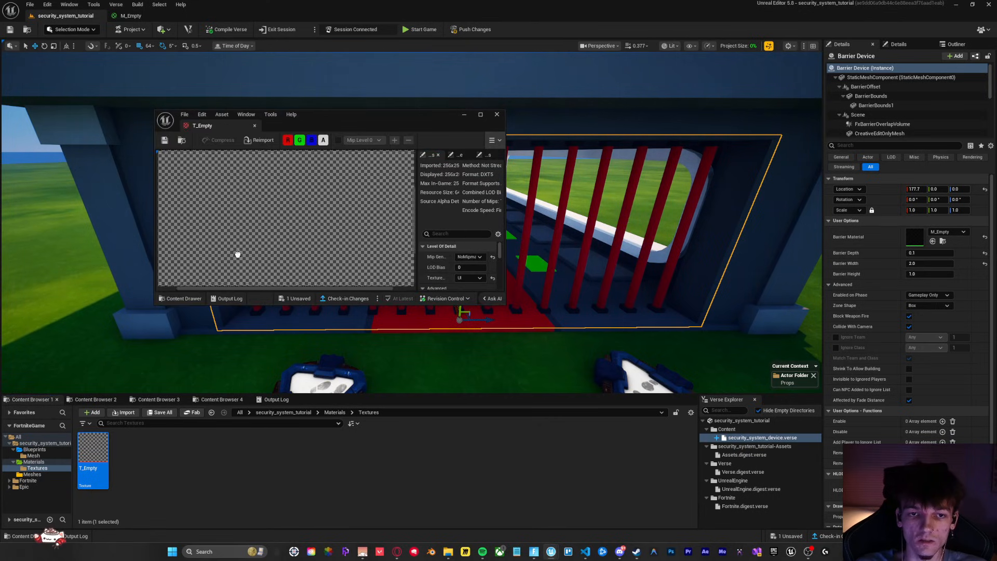
{"action": "left_click_drag", "start_coordinate": [237, 254], "coordinate": [414, 176]}
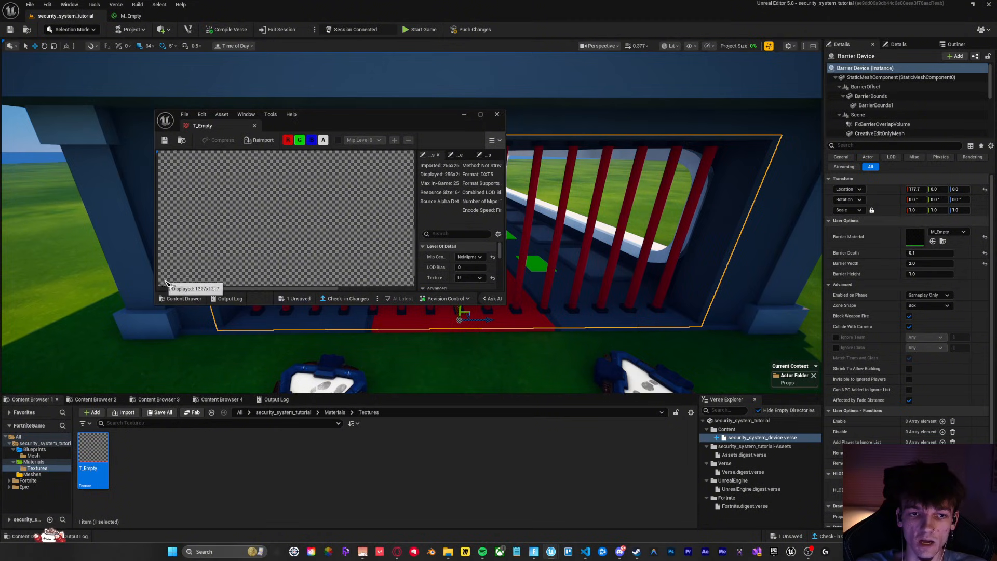
{"action": "scroll", "coordinate": [335, 197], "scroll_direction": "up", "scroll_amount": 5}
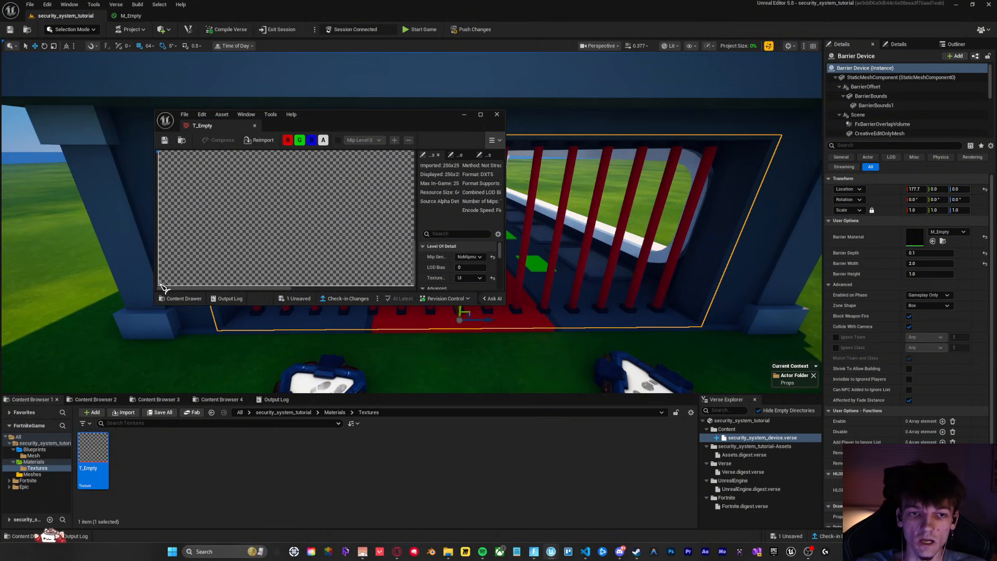
{"action": "scroll", "coordinate": [296, 250], "scroll_direction": "down", "scroll_amount": 5}
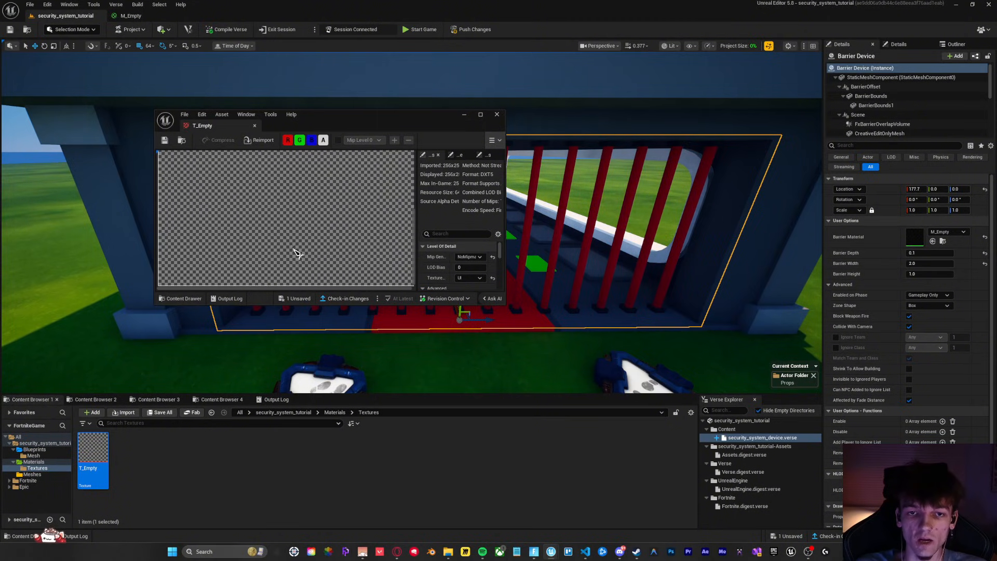
{"action": "left_click", "coordinate": [497, 114]}
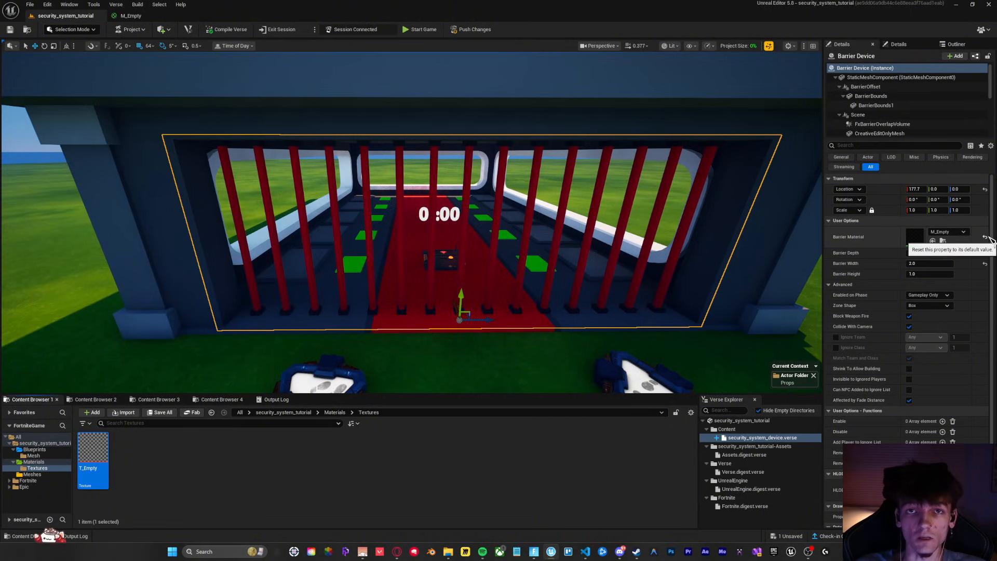
Reset the Barrier Device's barrier material to its default
{"action": "key", "text": "s"}
{"action": "right_click_drag", "start_coordinate": [425, 147], "coordinate": [423, 154]}
{"action": "key", "text": "w"}
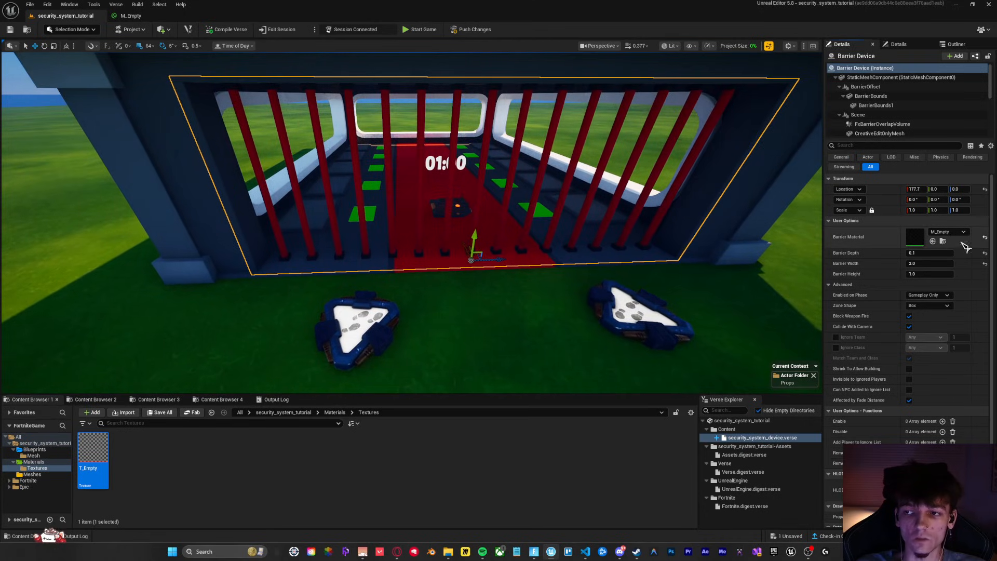
{"action": "left_click", "coordinate": [985, 238]}
{"action": "key", "text": "s"}
{"action": "right_click_drag", "start_coordinate": [623, 208], "coordinate": [645, 203]}
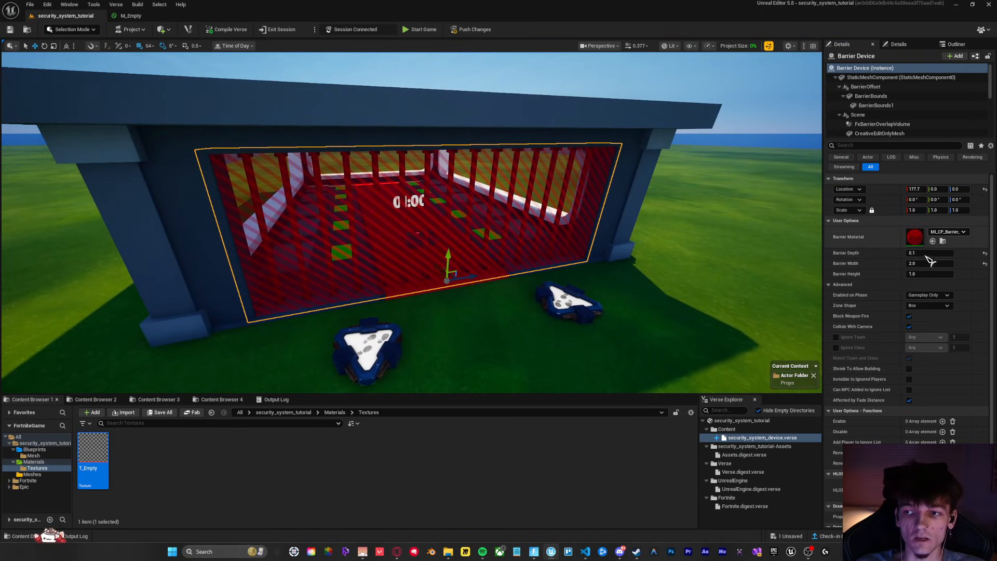
Clear the Barrier Device's barrier material to None and view the barrier in the entrance
{"action": "left_click", "coordinate": [941, 231]}
{"action": "left_click", "coordinate": [908, 312]}
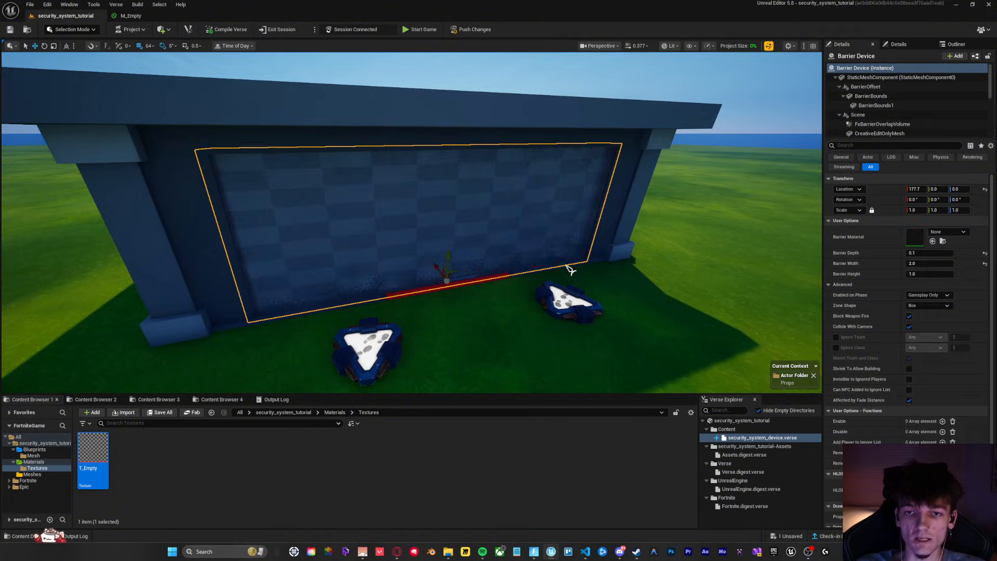
{"action": "right_click_drag", "start_coordinate": [568, 271], "coordinate": [571, 275]}
{"action": "key", "text": "w"}
{"action": "right_click_drag", "start_coordinate": [566, 227], "coordinate": [569, 227]}
{"action": "right_click_drag", "start_coordinate": [407, 230], "coordinate": [411, 230]}
{"action": "key", "text": "w"}
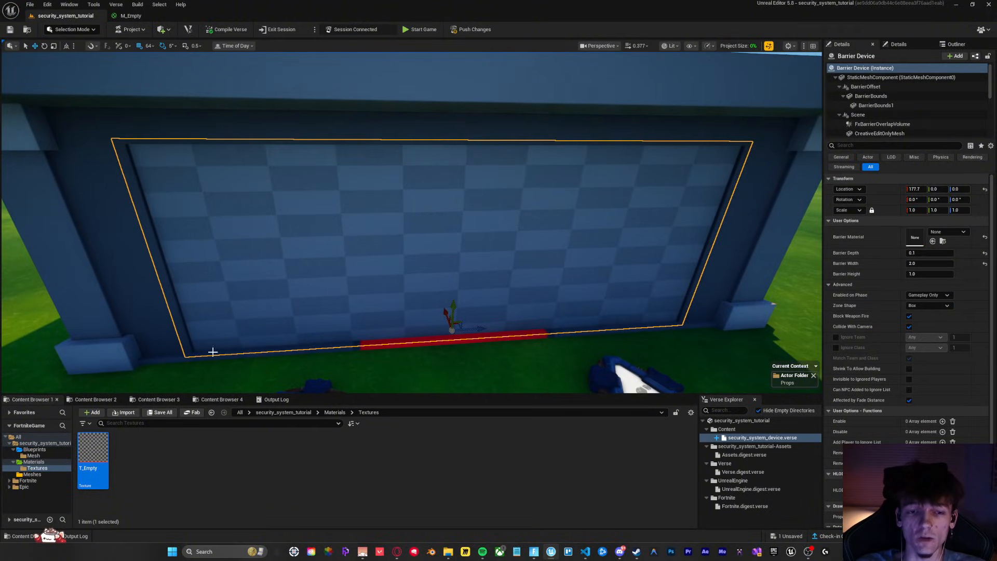
Assign the M_Empty material from the Materials folder to the Barrier Device again
{"action": "left_click", "coordinate": [334, 413]}
{"action": "left_click_drag", "start_coordinate": [123, 454], "coordinate": [915, 238]}
{"action": "key", "text": "s"}
{"action": "right_click_drag", "start_coordinate": [482, 292], "coordinate": [482, 292]}
{"action": "key", "text": "g"}
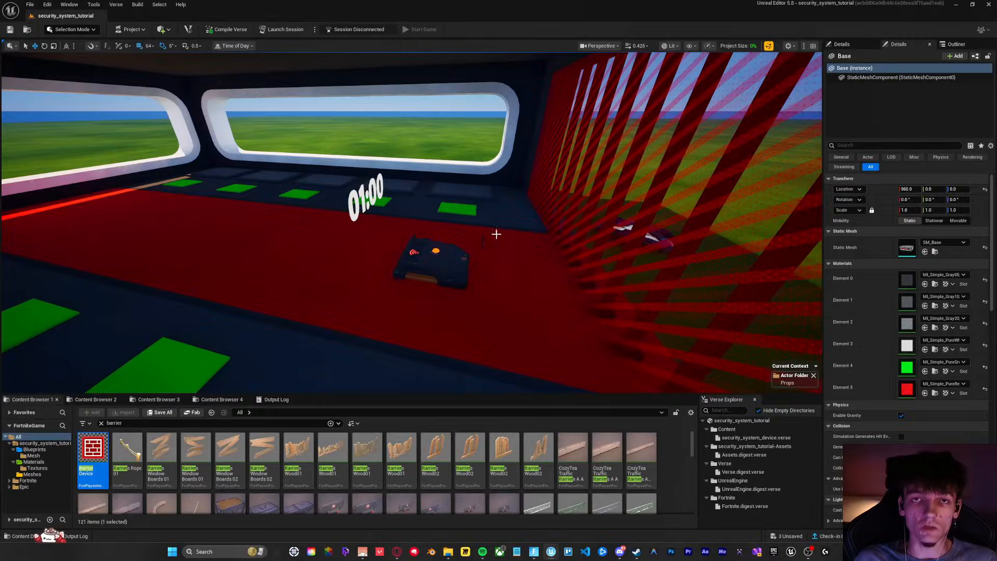
Disable Triggered by Vehicles, Triggered by Sequencers and Triggered by Water on the trigger inside the base
{"action": "left_click", "coordinate": [441, 263]}
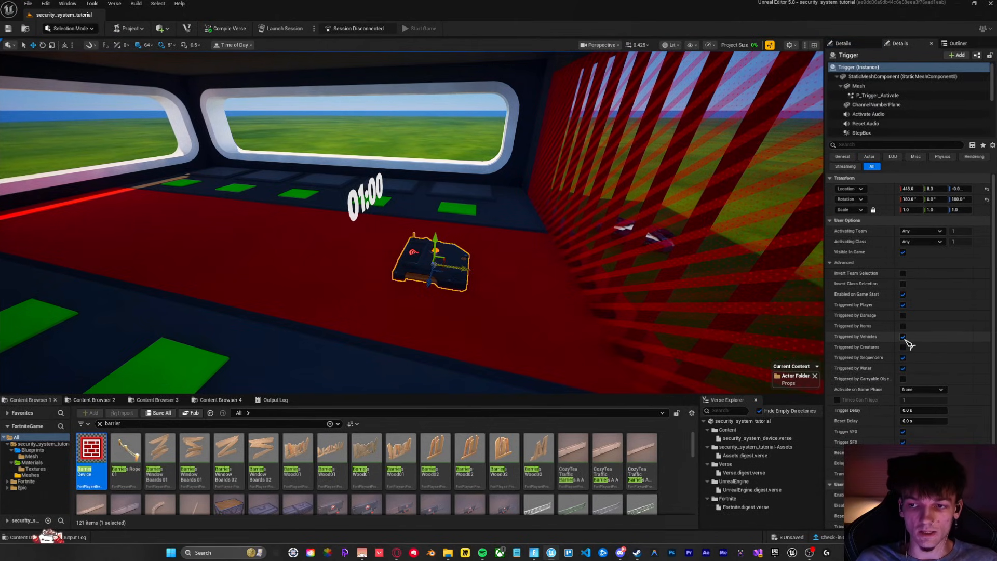
{"action": "left_click", "coordinate": [904, 337]}
{"action": "left_click", "coordinate": [903, 358]}
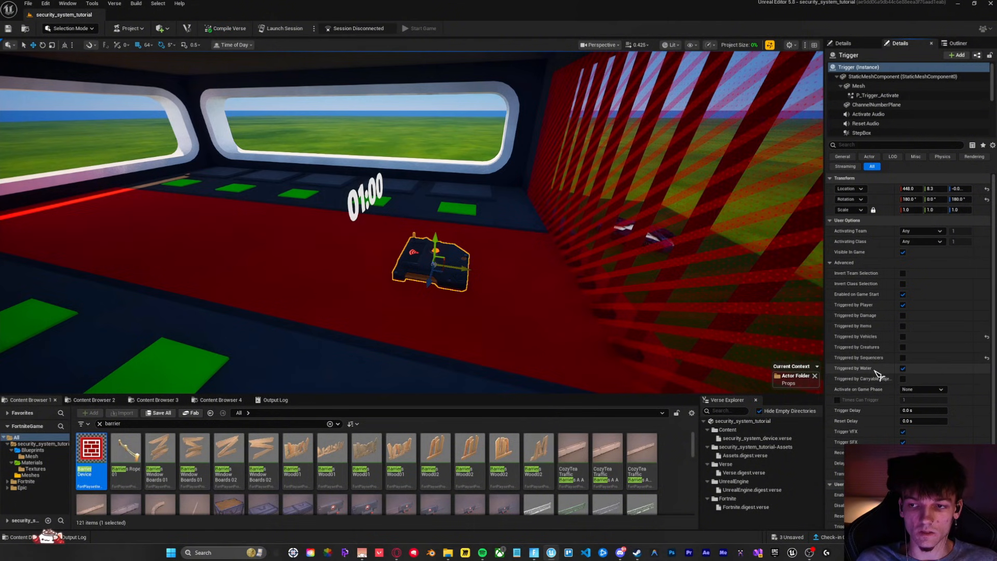
{"action": "left_click", "coordinate": [903, 369]}
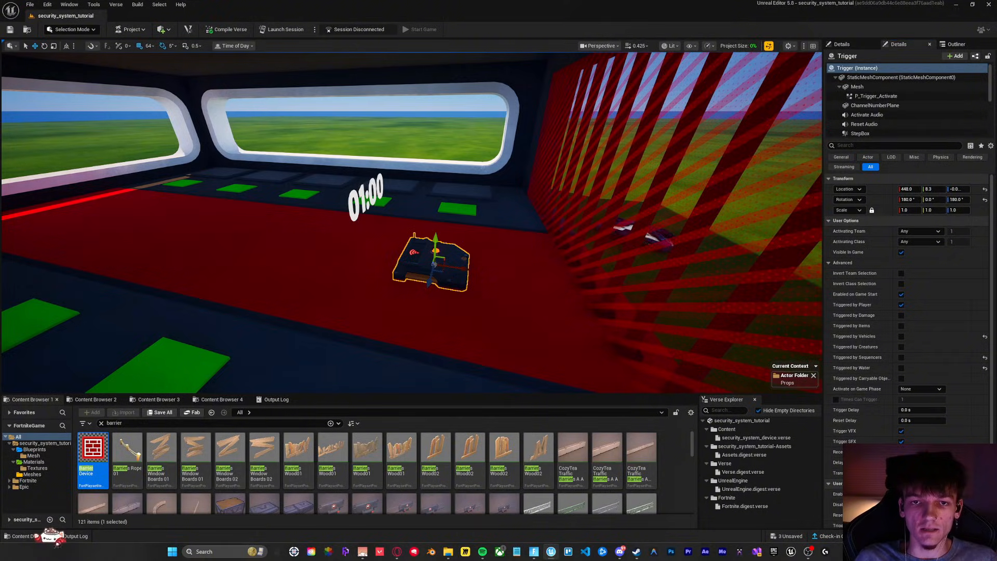
Set the timer's Can Interact option to No and its Completion Behavior to Reset
{"action": "left_click", "coordinate": [341, 230]}
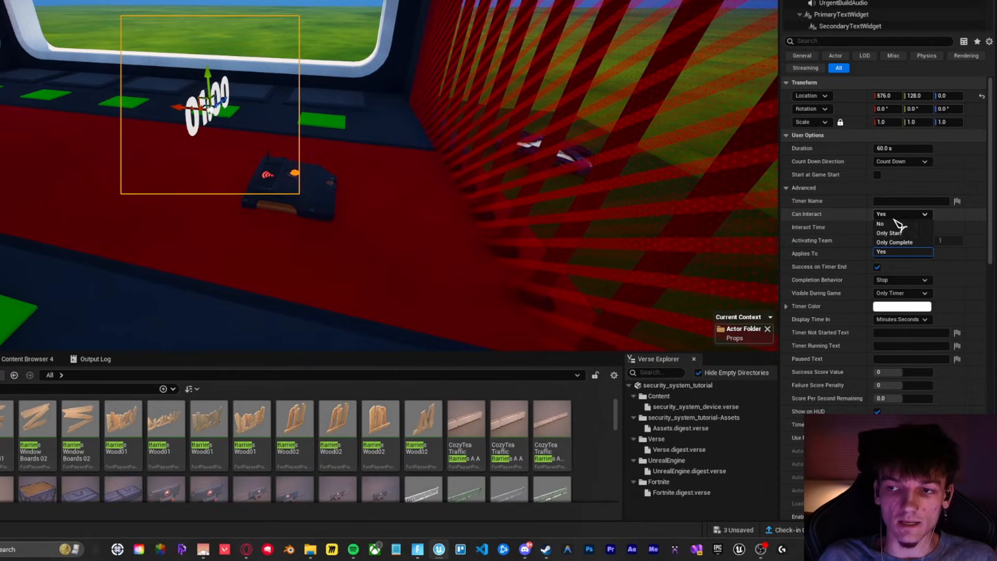
{"action": "left_click", "coordinate": [892, 226]}
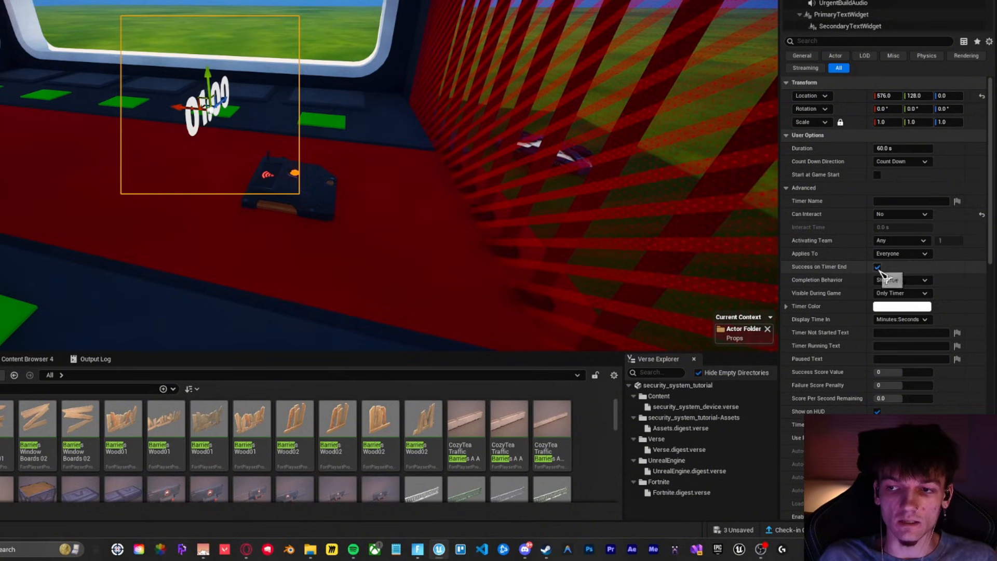
{"action": "left_click", "coordinate": [903, 280]}
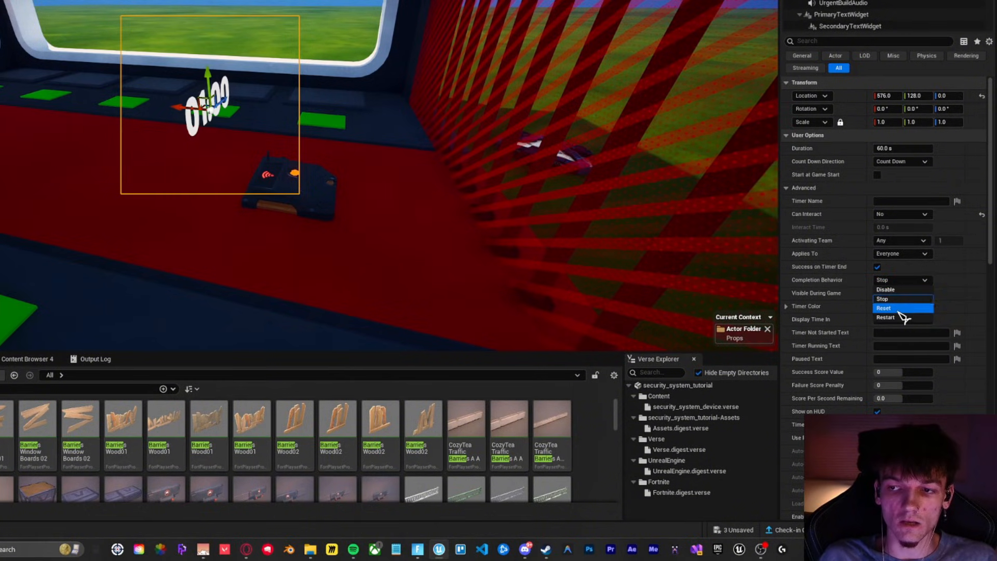
{"action": "left_click", "coordinate": [821, 294]}
{"action": "scroll", "coordinate": [867, 288], "scroll_direction": "down", "scroll_amount": 4}
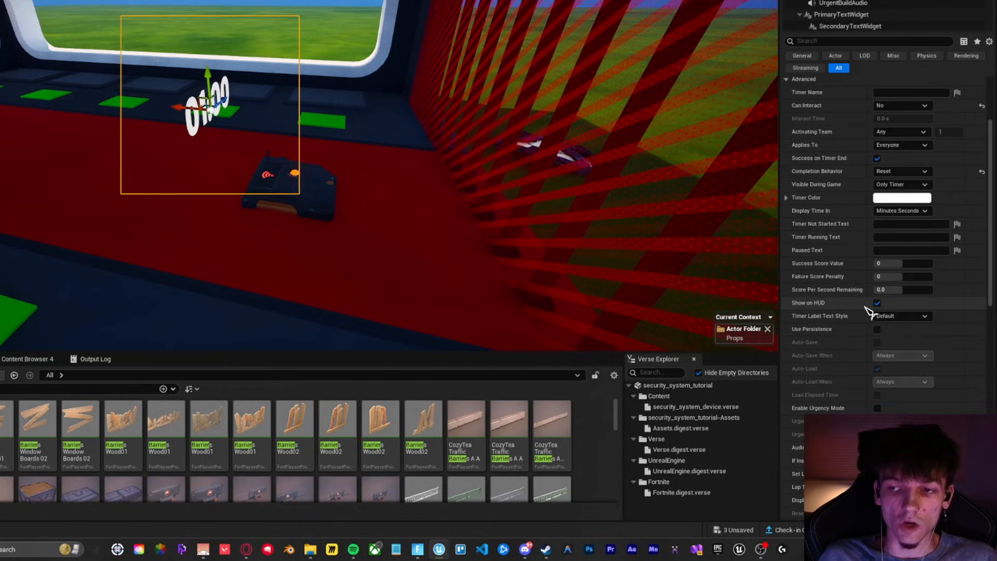
{"action": "scroll", "coordinate": [858, 311], "scroll_direction": "down", "scroll_amount": 3}
{"action": "left_click", "coordinate": [878, 354]}
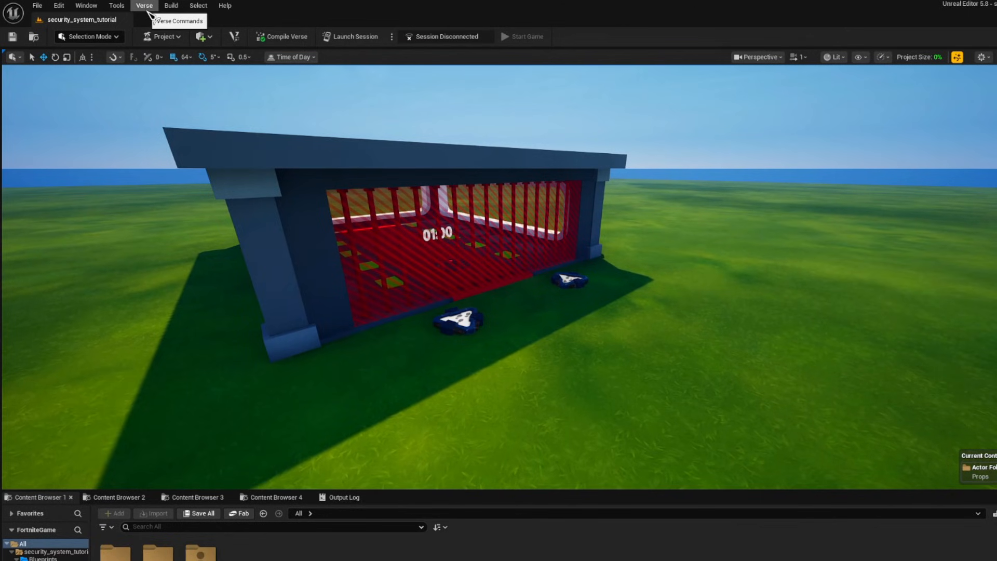
Create a Verse file named security_system_device in the project's Content folder, using the Verse Device template
{"action": "left_click", "coordinate": [120, 12]}
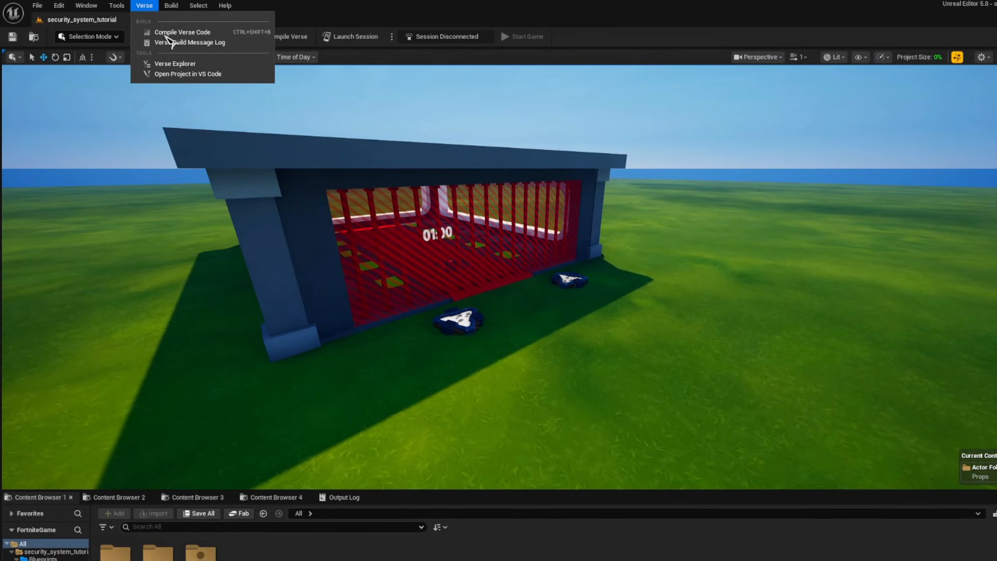
{"action": "left_click", "coordinate": [174, 64]}
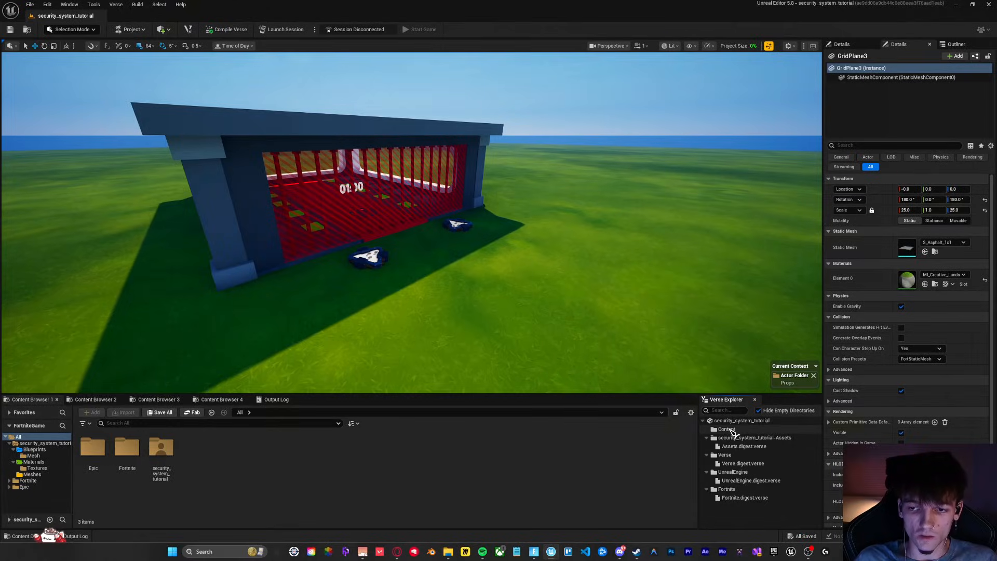
{"action": "right_click", "coordinate": [909, 536]}
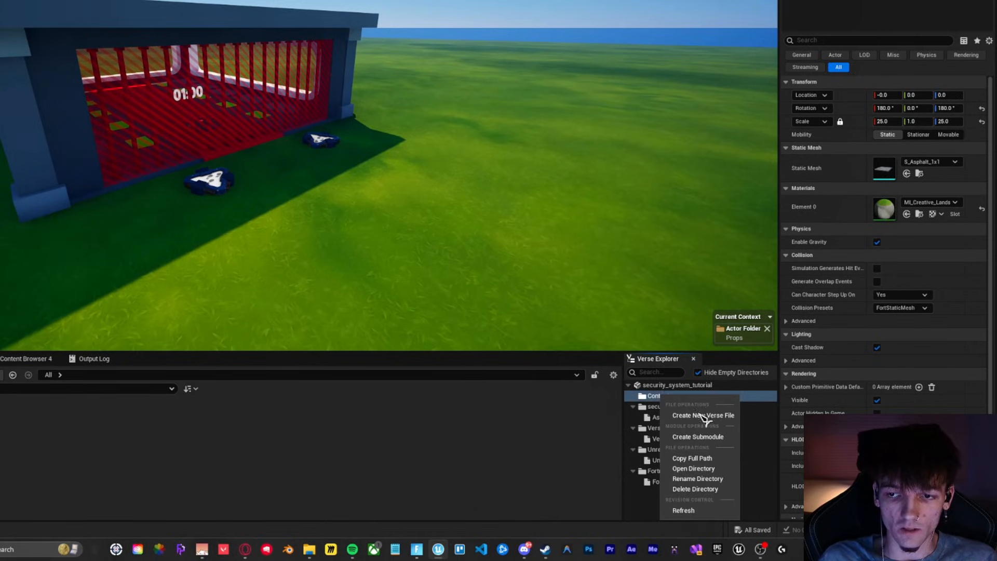
{"action": "left_click", "coordinate": [685, 417]}
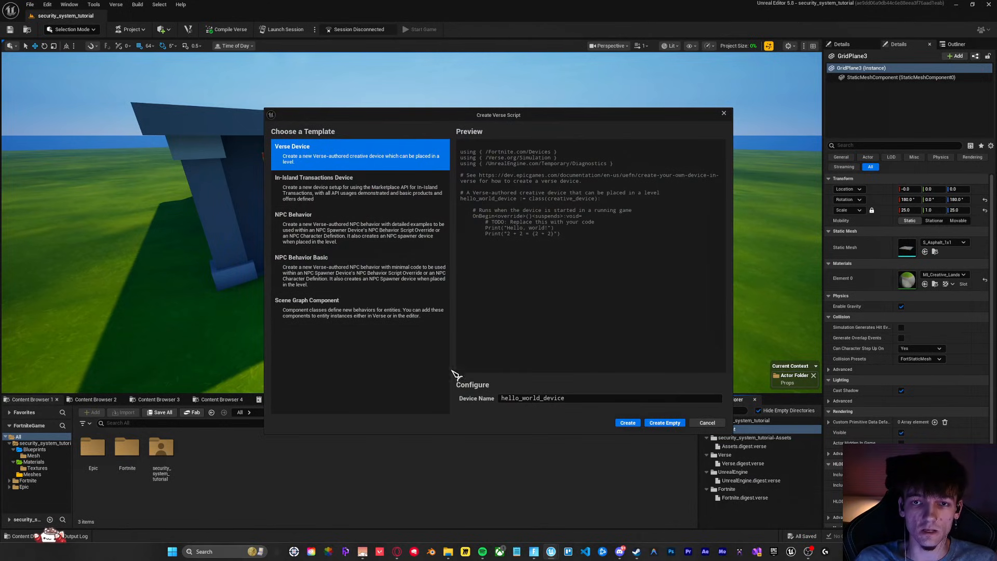
{"action": "left_click", "coordinate": [580, 398]}
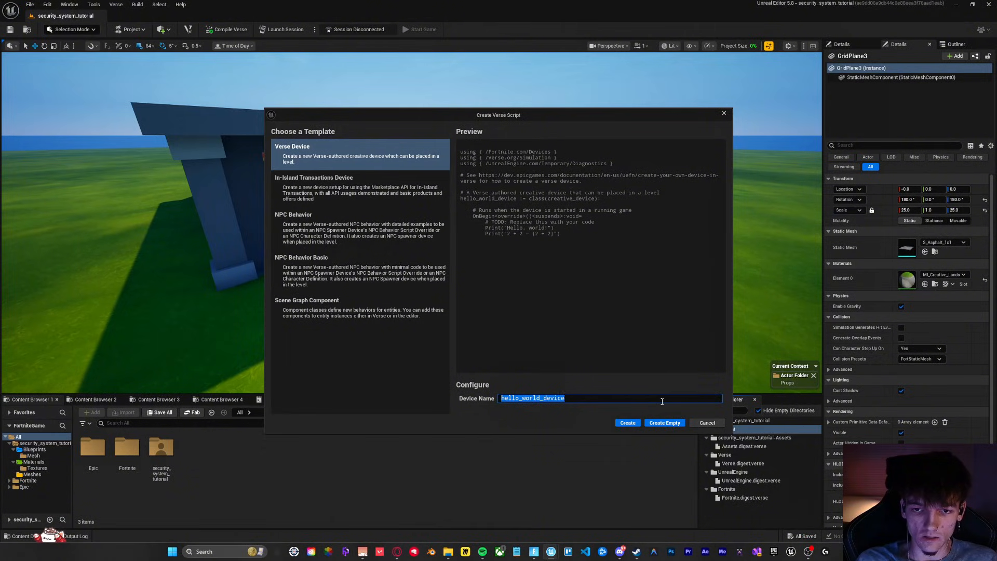
{"action": "type", "text": "security"}
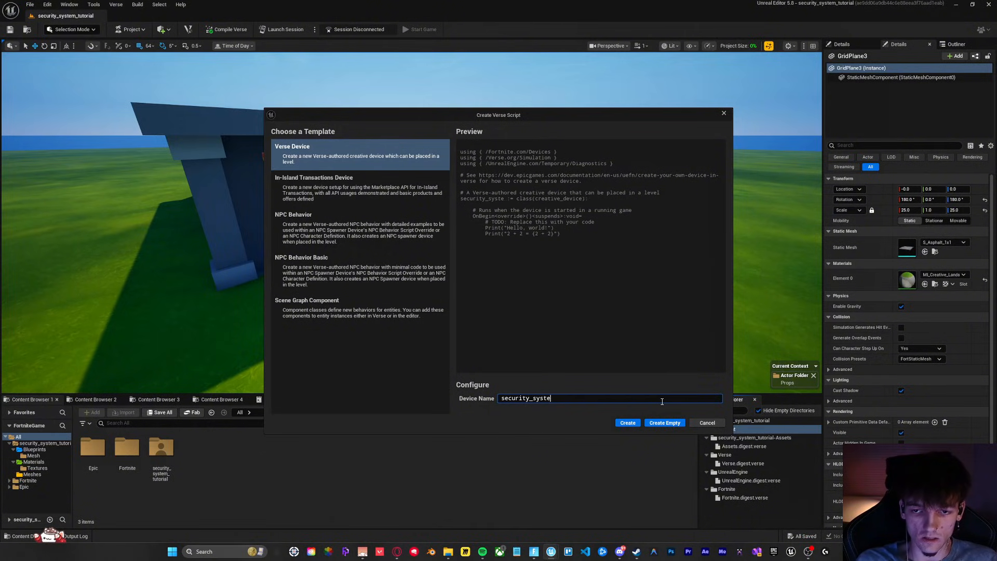
{"action": "left_click", "coordinate": [634, 423]}
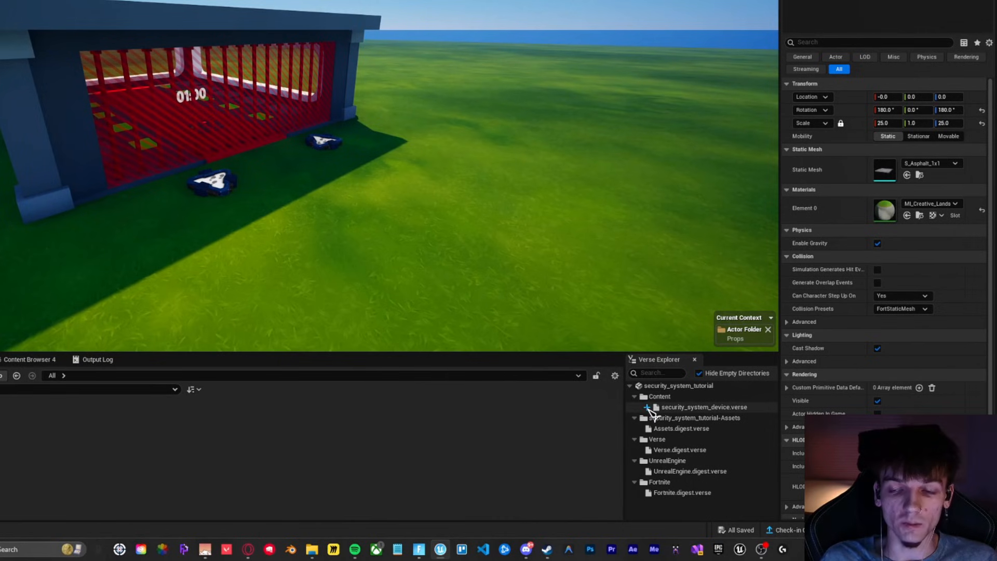
Open security_system_device.verse in VS Code and remove the template's comments and Print statements
{"action": "left_click", "coordinate": [691, 409]}
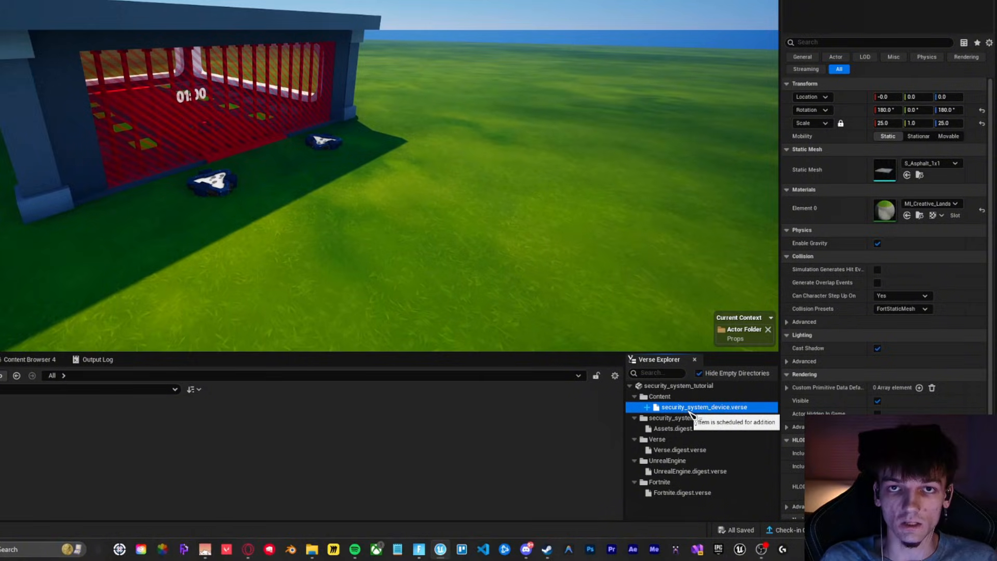
{"action": "double_click", "coordinate": [689, 408]}
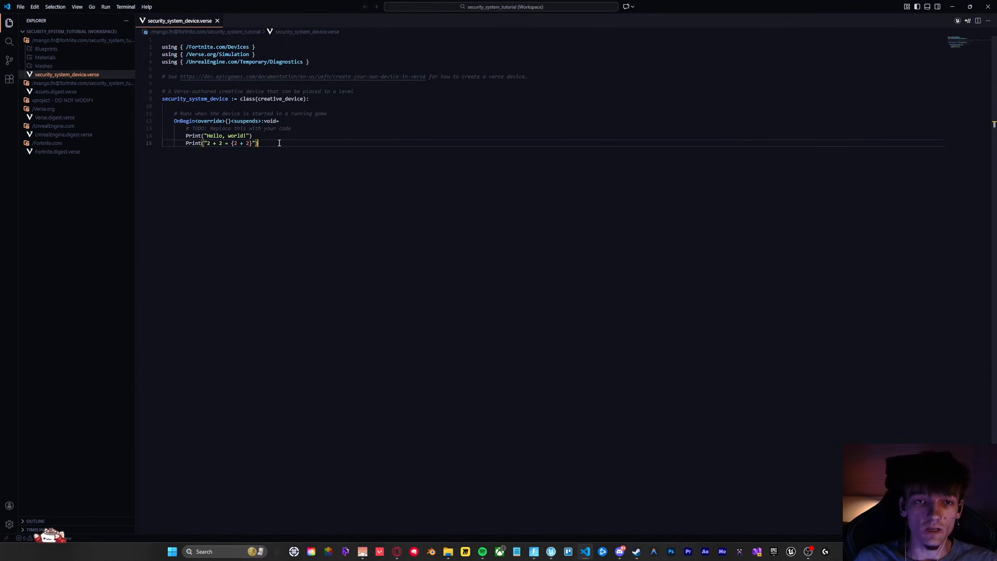
{"action": "left_click_drag", "start_coordinate": [279, 142], "coordinate": [162, 128]}
{"action": "key", "text": "BackSpace"}
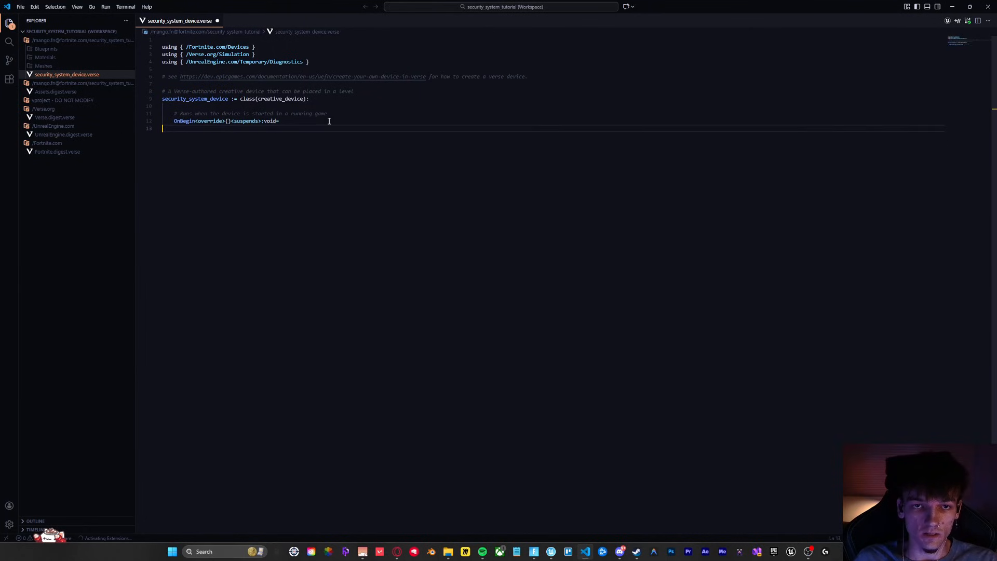
{"action": "left_click_drag", "start_coordinate": [344, 113], "coordinate": [162, 106]}
{"action": "key", "text": "BackSpace"}
{"action": "left_click_drag", "start_coordinate": [359, 91], "coordinate": [162, 77]}
{"action": "key", "text": "BackSpace"}
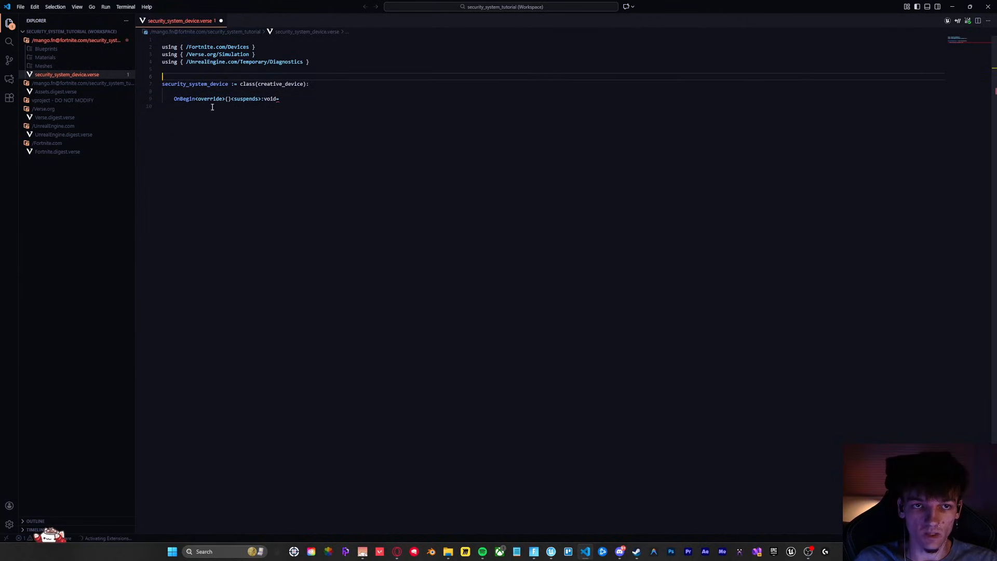
Add a blank line above OnBegin in the class and give OnBegin the placeholder body ()
{"action": "left_click", "coordinate": [335, 116]}
{"action": "left_click", "coordinate": [221, 90]}
{"action": "key", "text": "Return"}
{"action": "left_click", "coordinate": [211, 76]}
{"action": "left_click", "coordinate": [213, 115]}
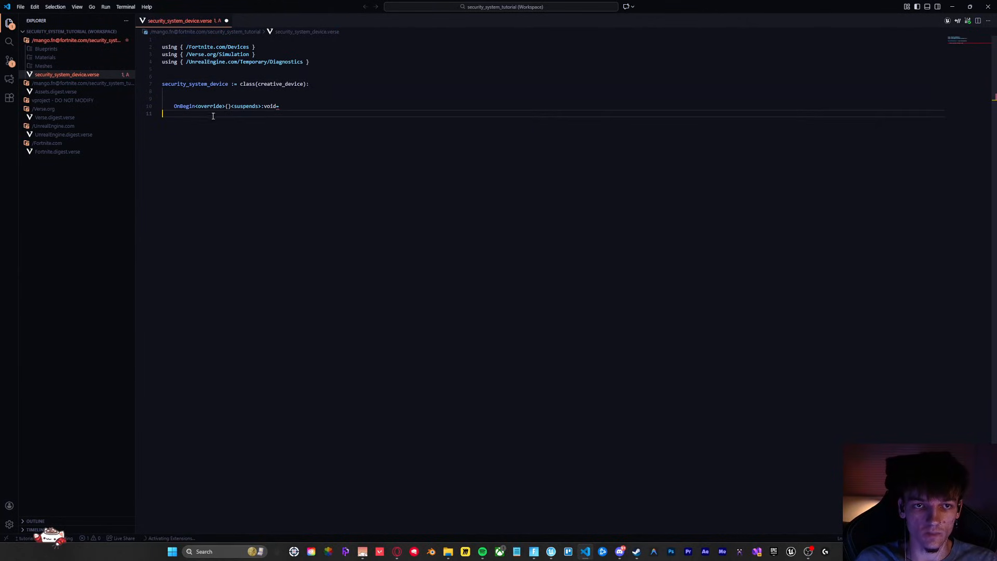
{"action": "key", "text": "Tab"}
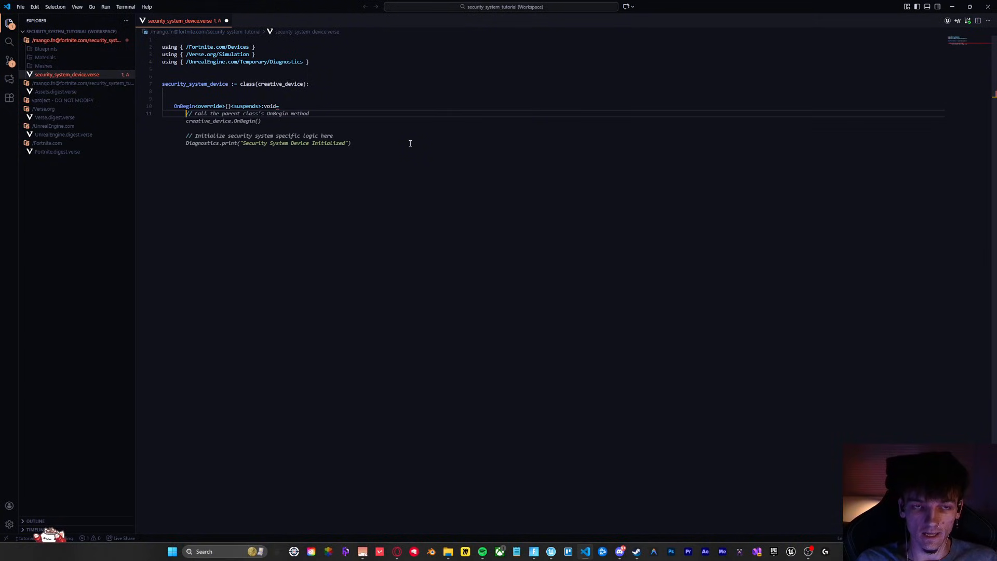
{"action": "type", "text": "()"}
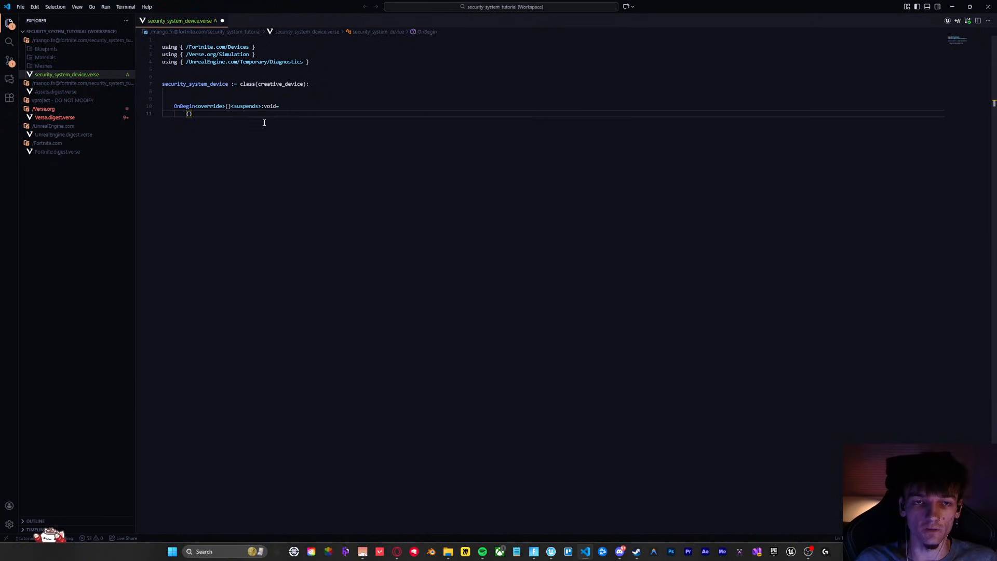
Declare an editable float named Duration with the default value 10.0 in the class above OnBegin
{"action": "left_click", "coordinate": [237, 97]}
{"action": "key", "text": "Return"}
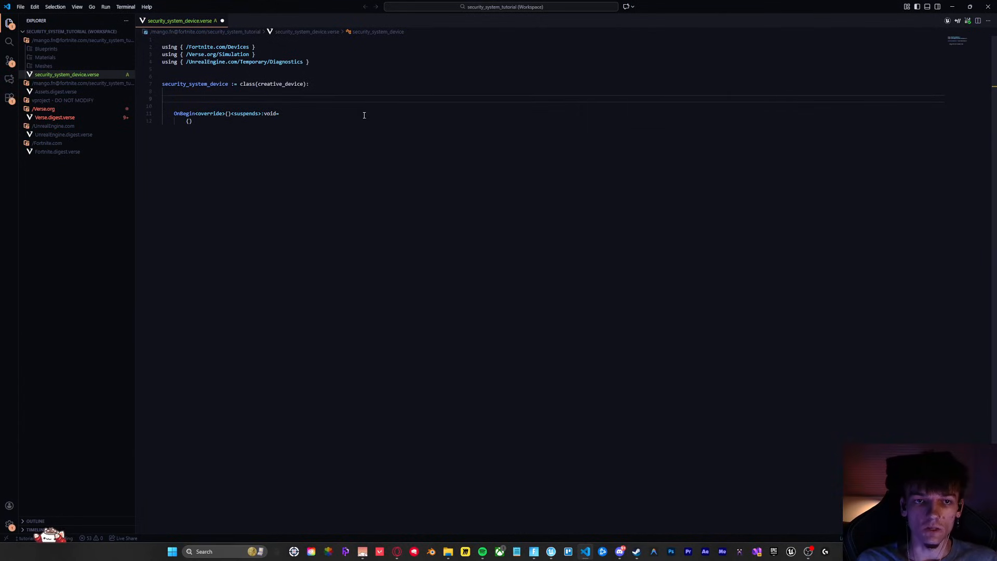
{"action": "type", "text": "@editable "}
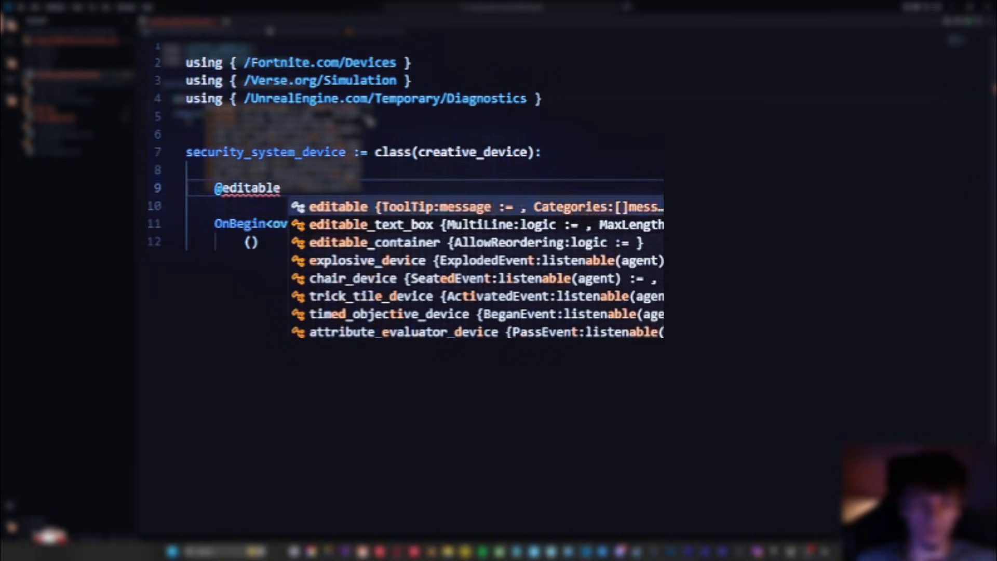
{"action": "type", "text": "Duration : f"}
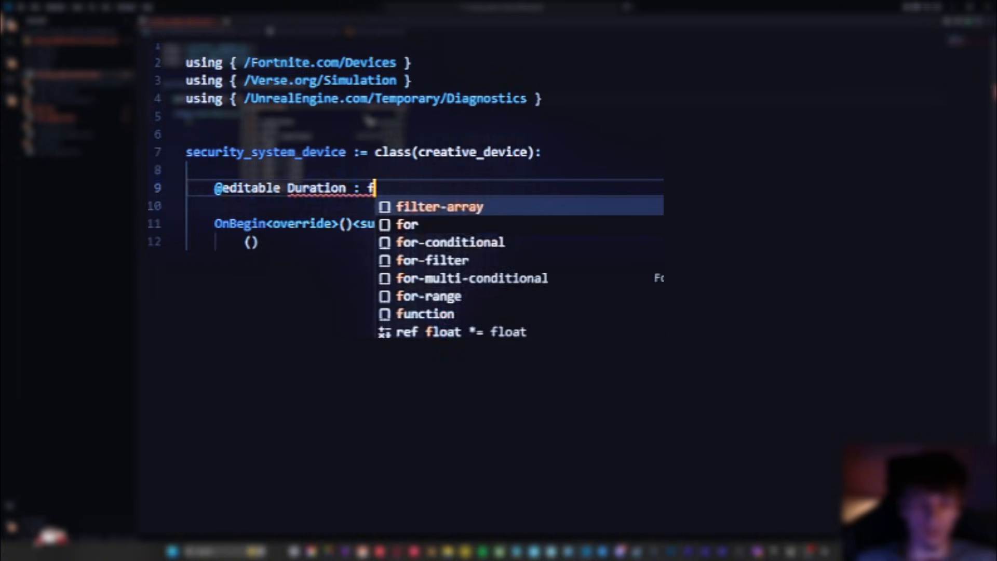
{"action": "type", "text": "loat"}
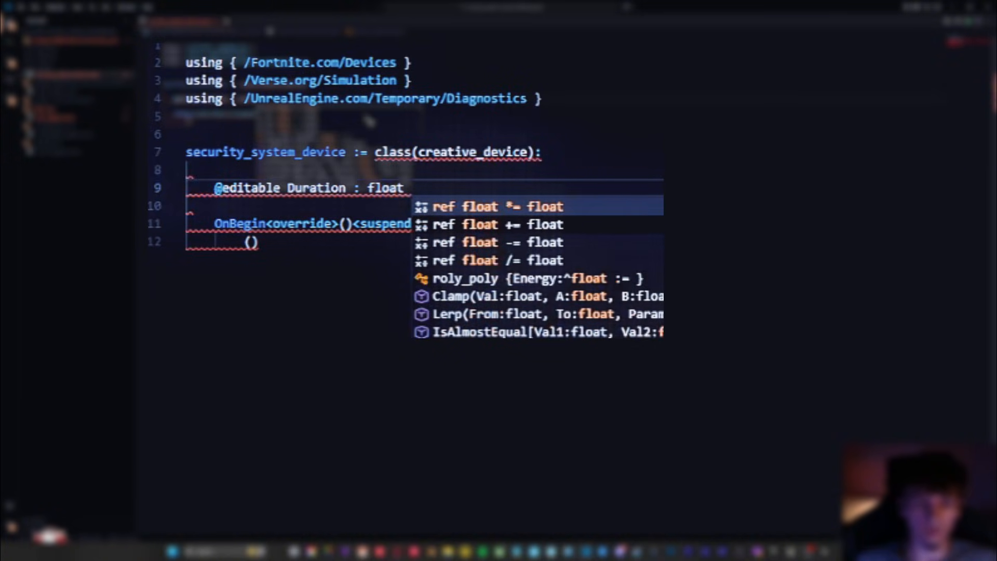
{"action": "type", "text": " = 10.0"}
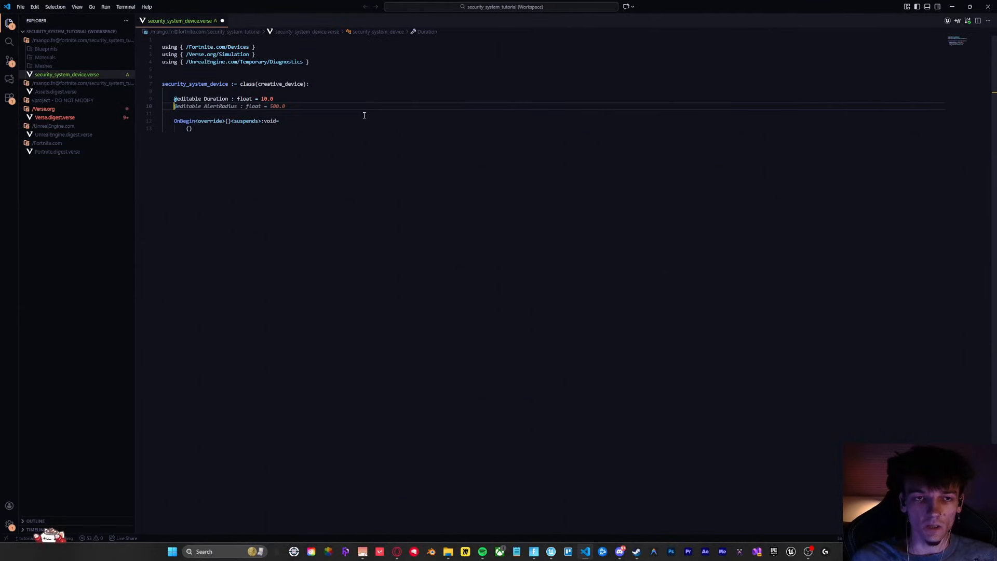
Declare an editable TimerDevice of type timer_device below Duration, initialised to timer_device{}
{"action": "type", "text": "@edit"}
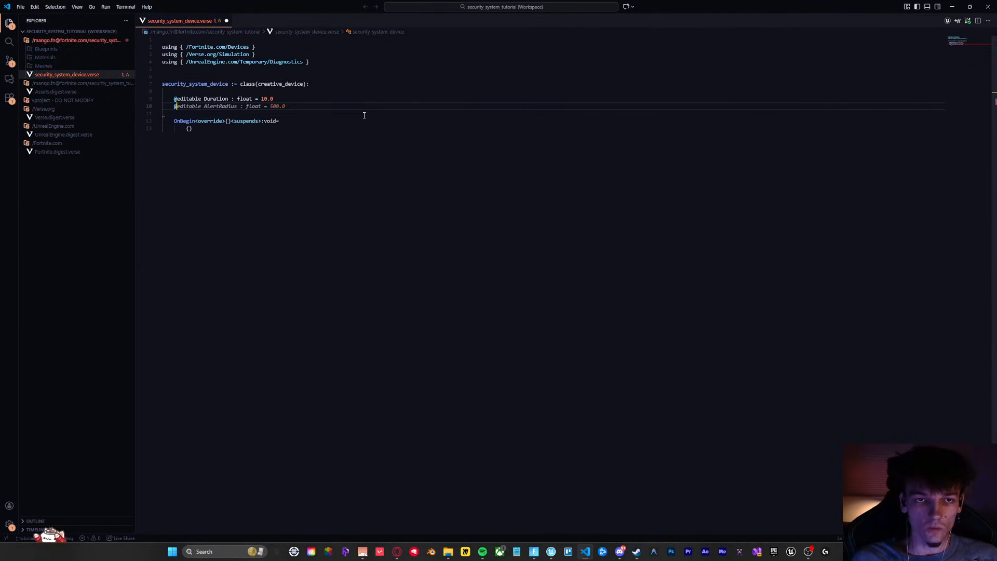
{"action": "type", "text": "able "}
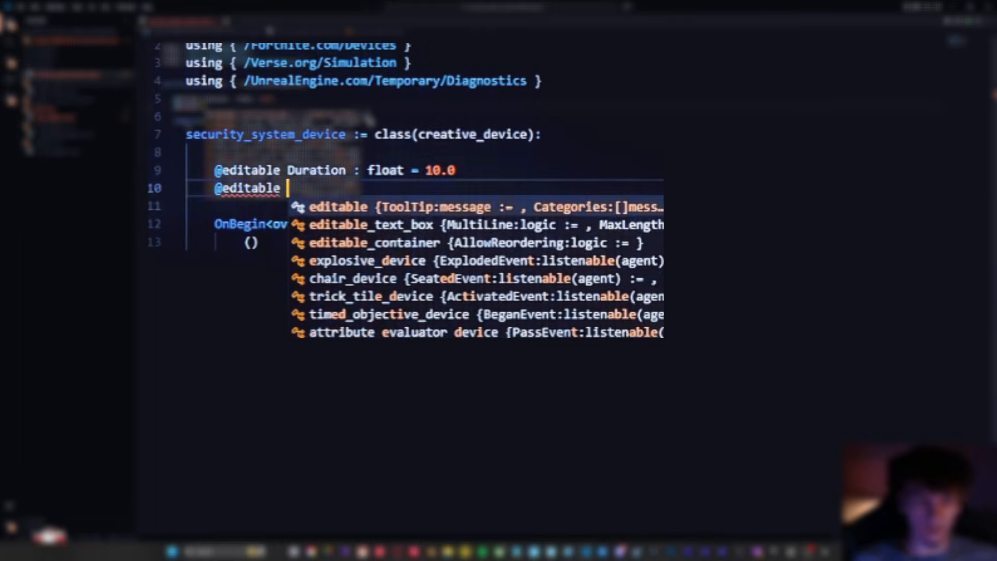
{"action": "type", "text": "TimerDevice "}
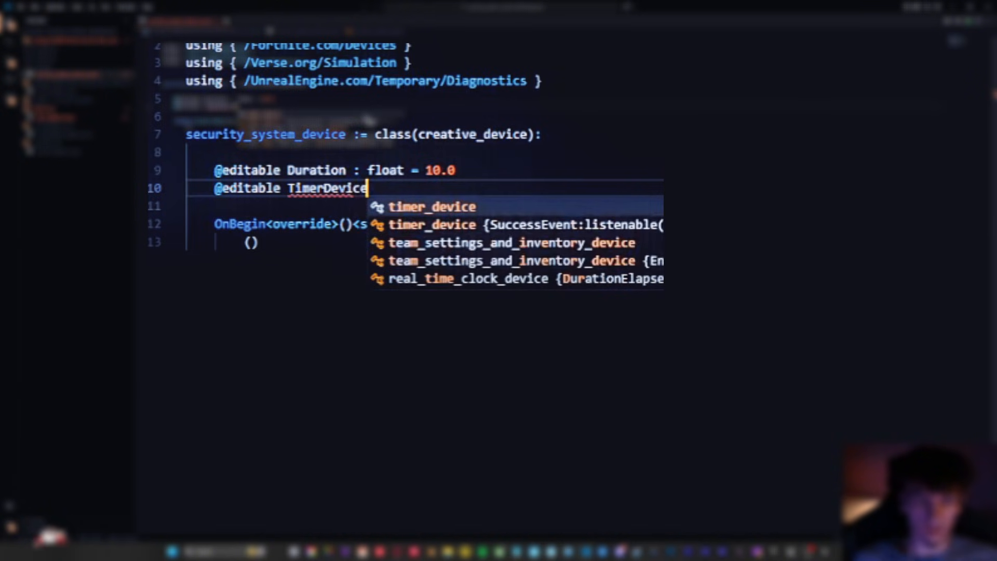
{"action": "type", "text": ": timer"}
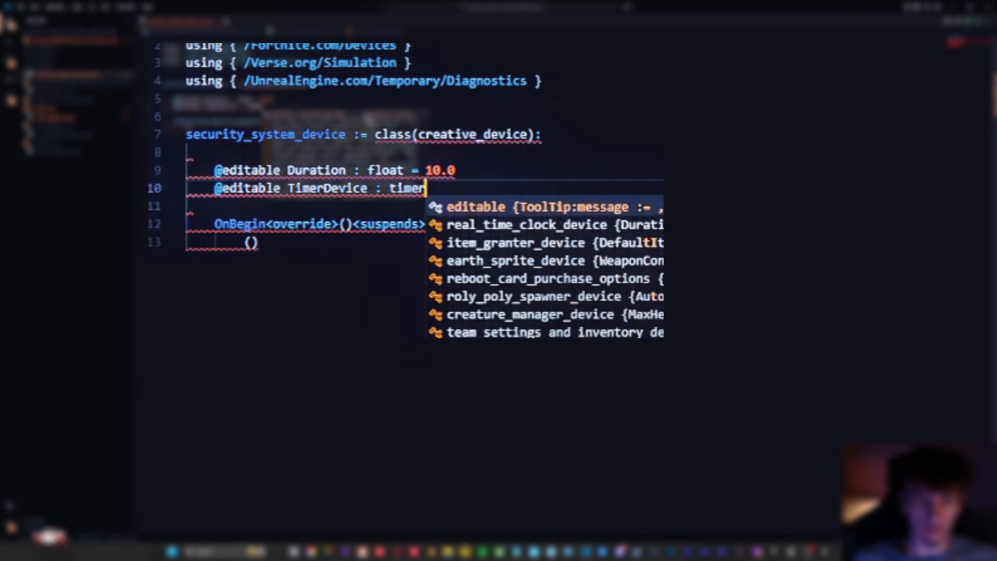
{"action": "type", "text": "_devicer"}
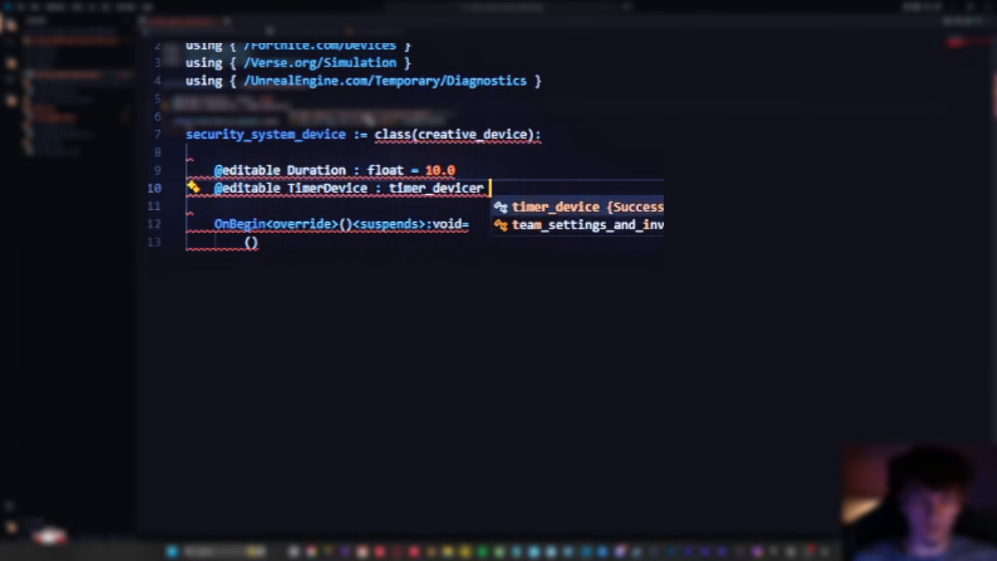
{"action": "key", "text": "BackSpace"}
{"action": "type", "text": "= ti"}
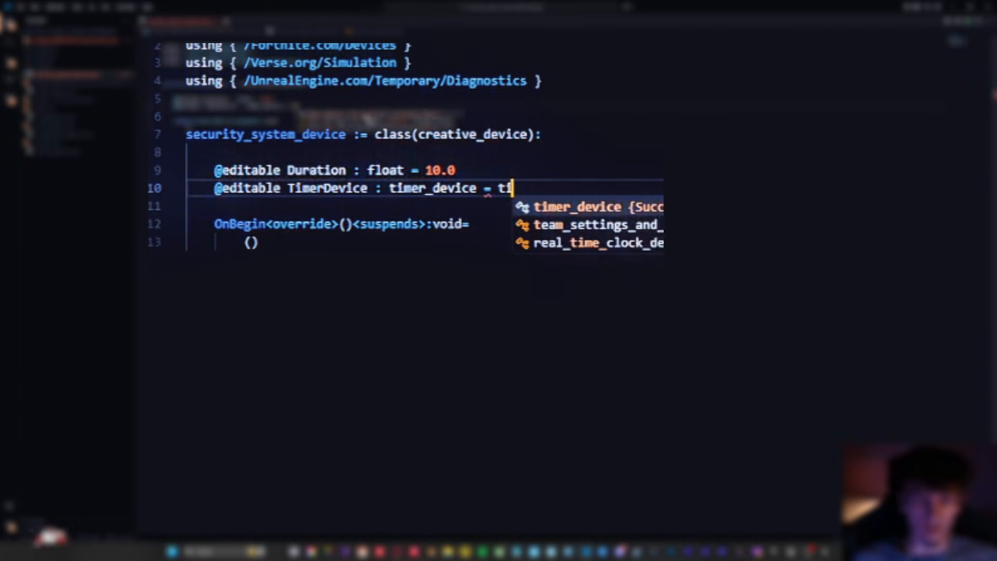
{"action": "type", "text": "mer_devicer{"}
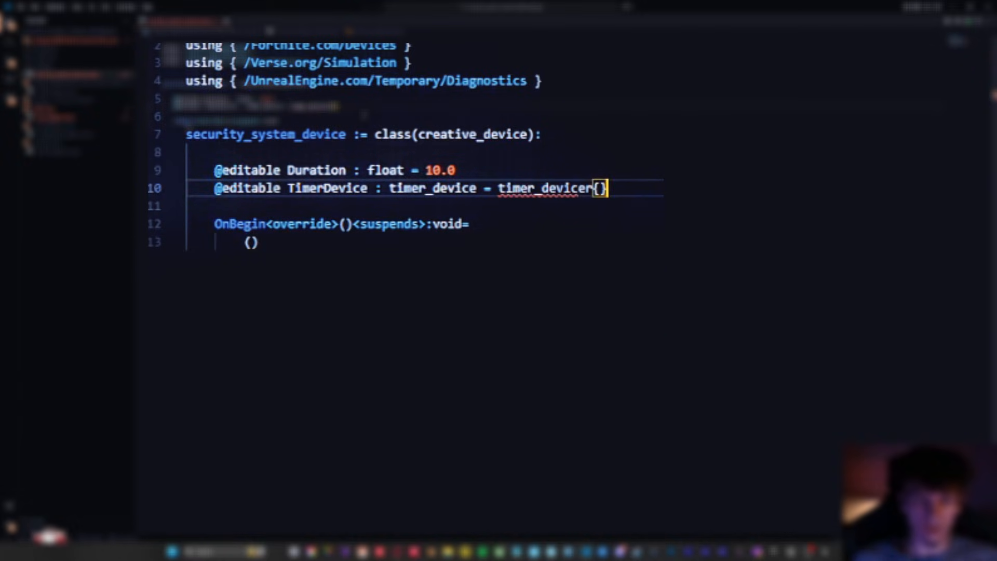
{"action": "key", "text": "Left"}
{"action": "key", "text": "BackSpace"}
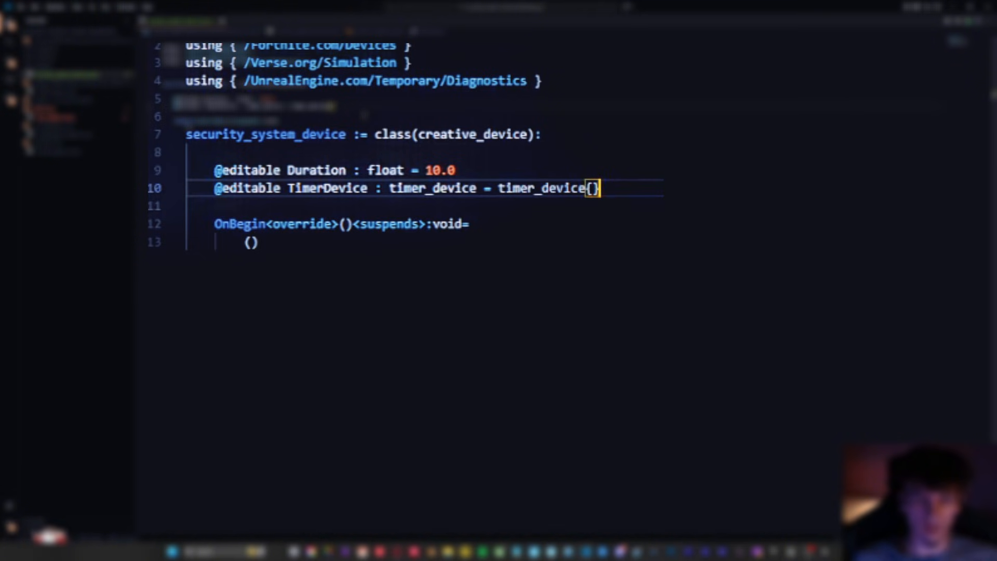
Declare an editable LaserProp of type creative_prop below TimerDevice, initialised to creative_prop{}
{"action": "key", "text": "End"}
{"action": "key", "text": "Return"}
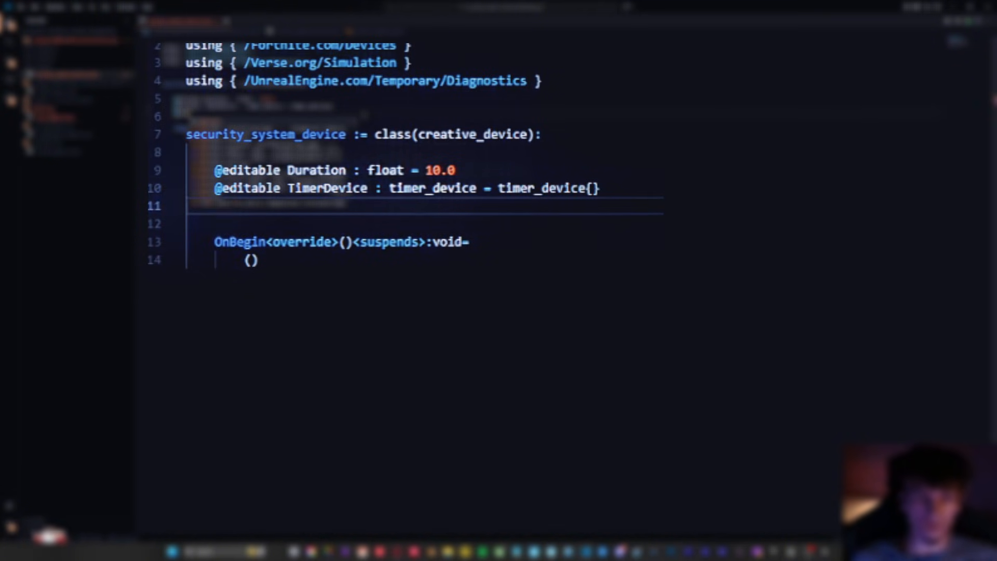
{"action": "type", "text": "@editable "}
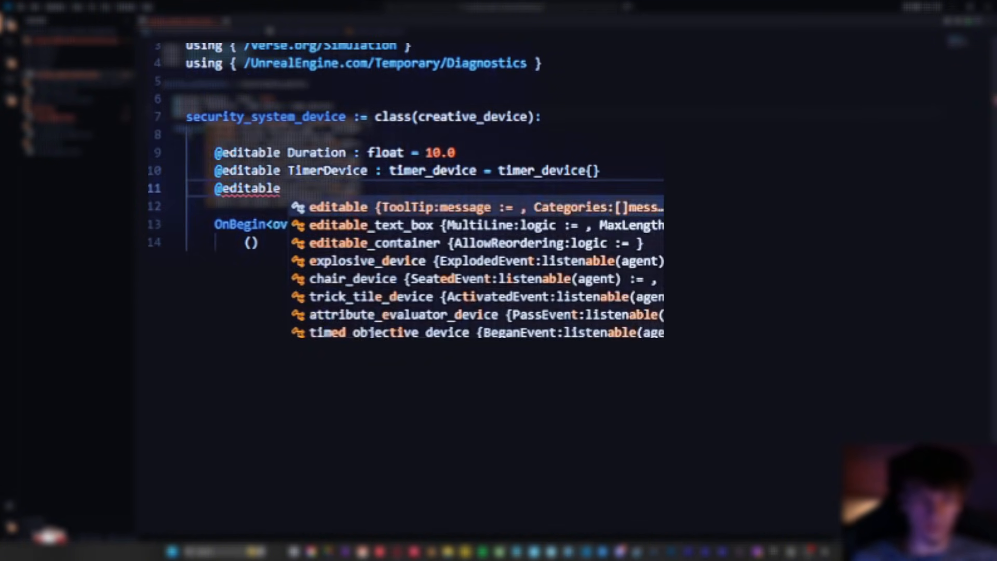
{"action": "type", "text": "LaserProp :"}
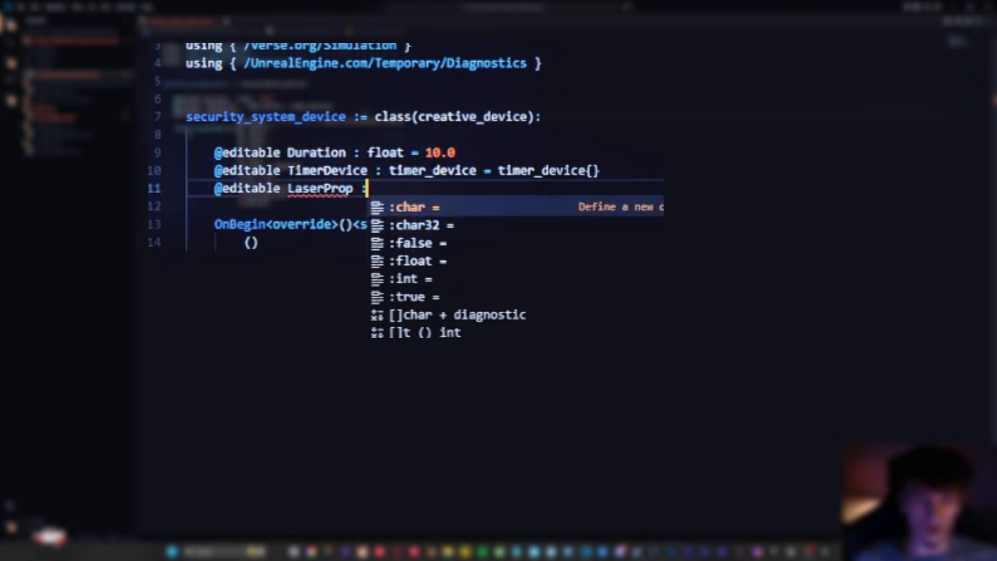
{"action": "type", "text": " creative_"}
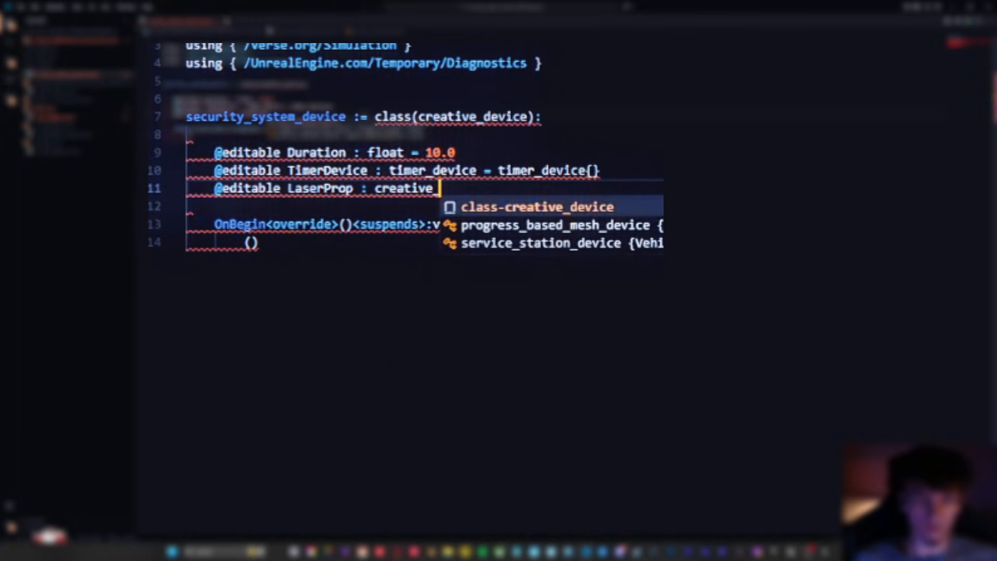
{"action": "type", "text": "prop = creativ"}
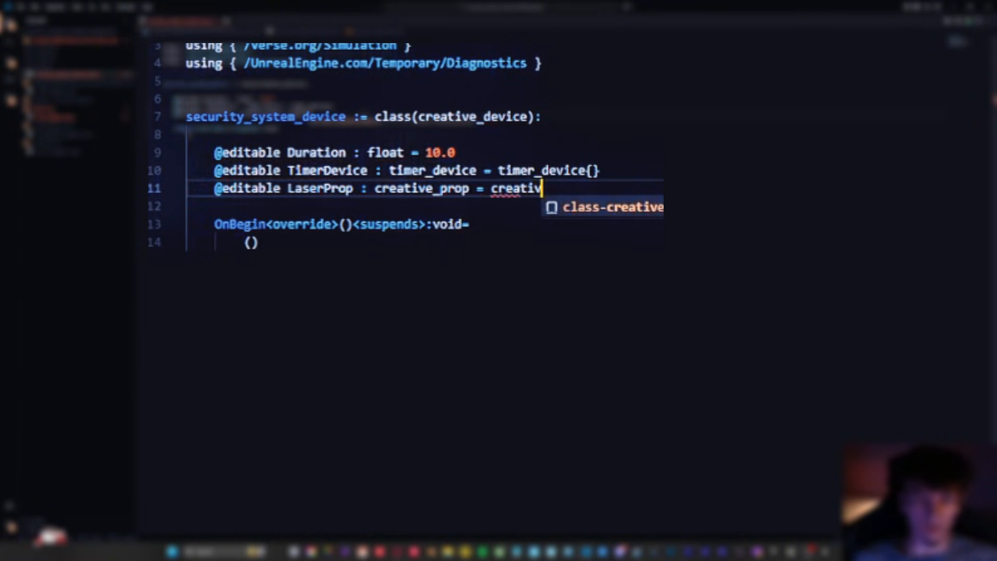
{"action": "type", "text": "e_prop{}"}
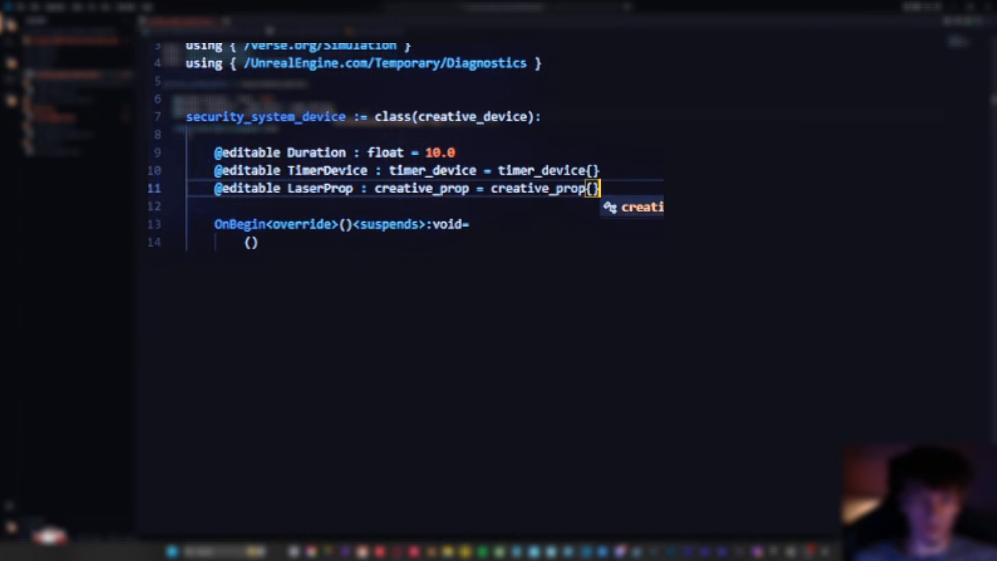
Declare an editable Barrier of type barrier_device below LaserProp, initialised to barrier_device{}
{"action": "key", "text": "Return"}
{"action": "type", "text": "@e"}
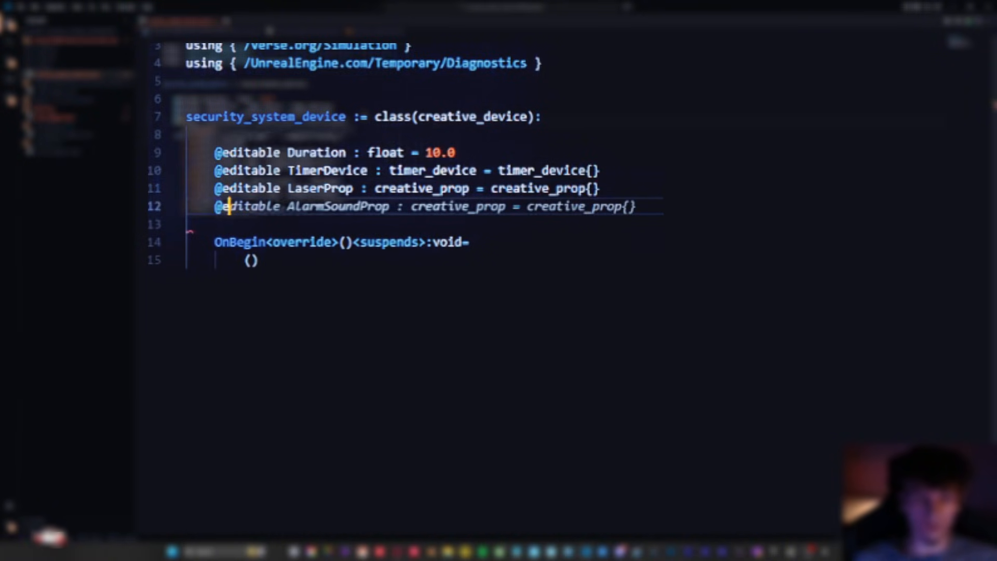
{"action": "type", "text": "ditable Ba"}
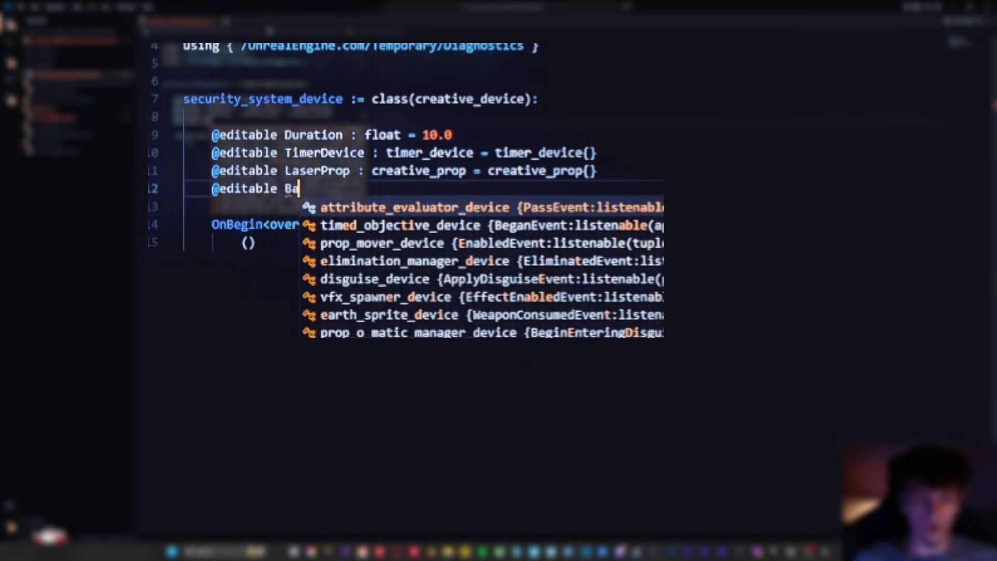
{"action": "type", "text": "rrie"}
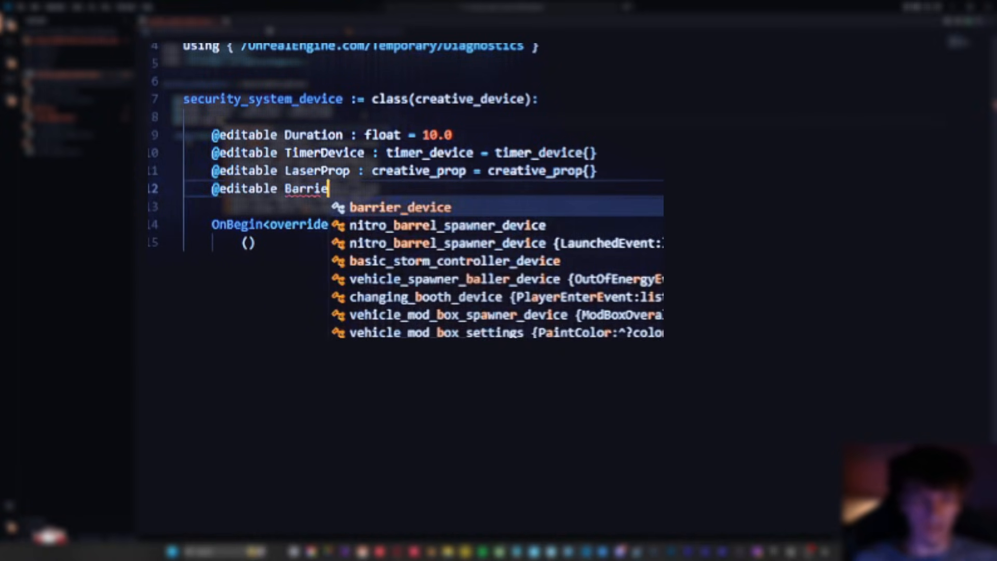
{"action": "type", "text": "r : ber"}
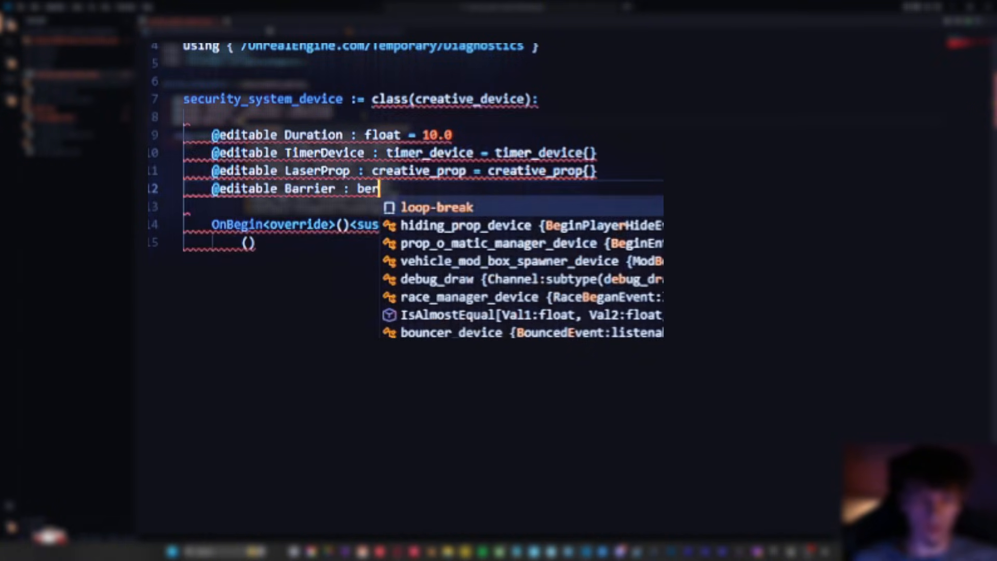
{"action": "key", "text": "BackSpace"}
{"action": "key", "text": "BackSpace"}
{"action": "type", "text": "arrier_device "}
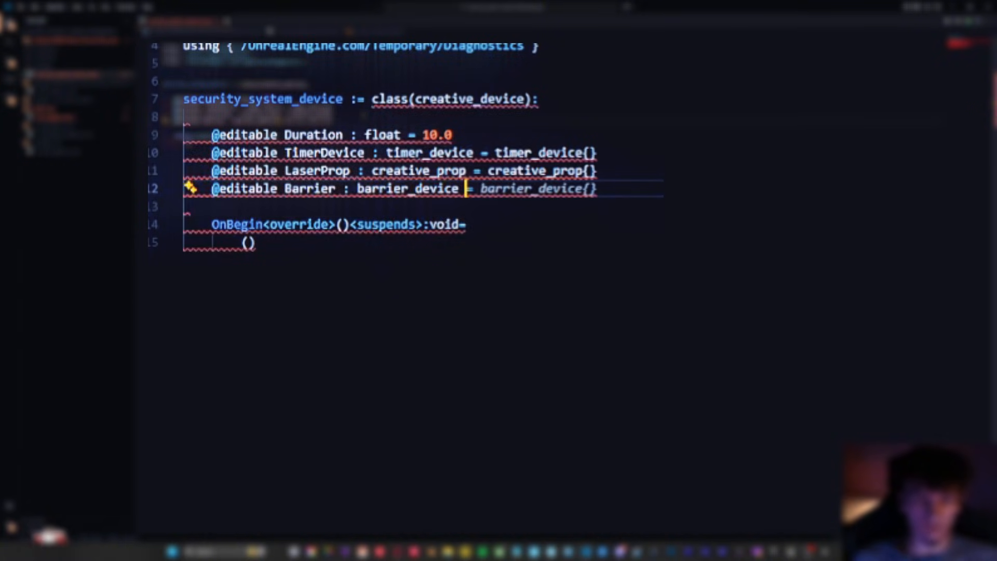
{"action": "type", "text": "= barrier_device{P"}
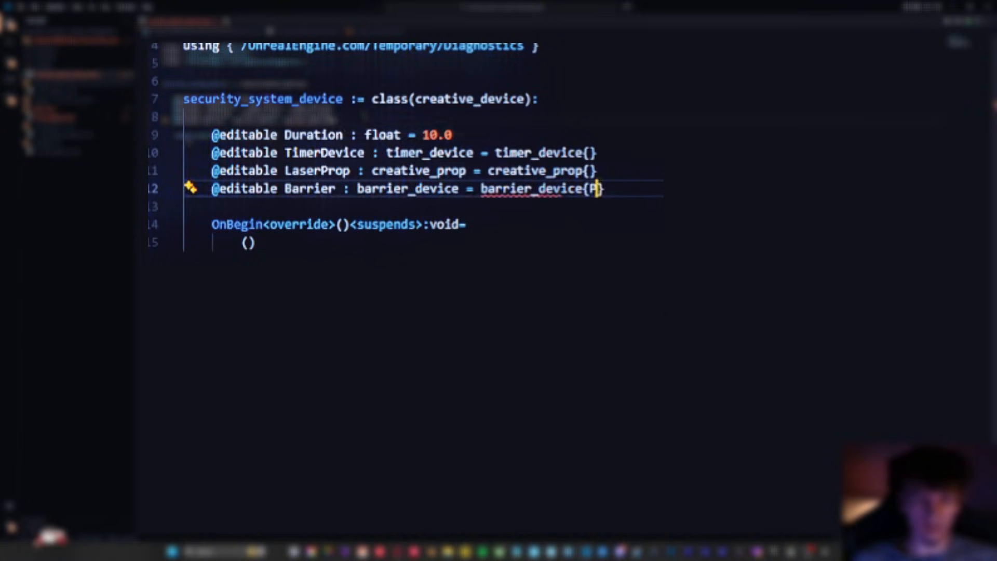
{"action": "key", "text": "BackSpace"}
Declare an editable Trigger of type trigger_device below Barrier, initialised to trigger_device{}
{"action": "key", "text": "End"}
{"action": "key", "text": "Return"}
{"action": "type", "text": "@e"}
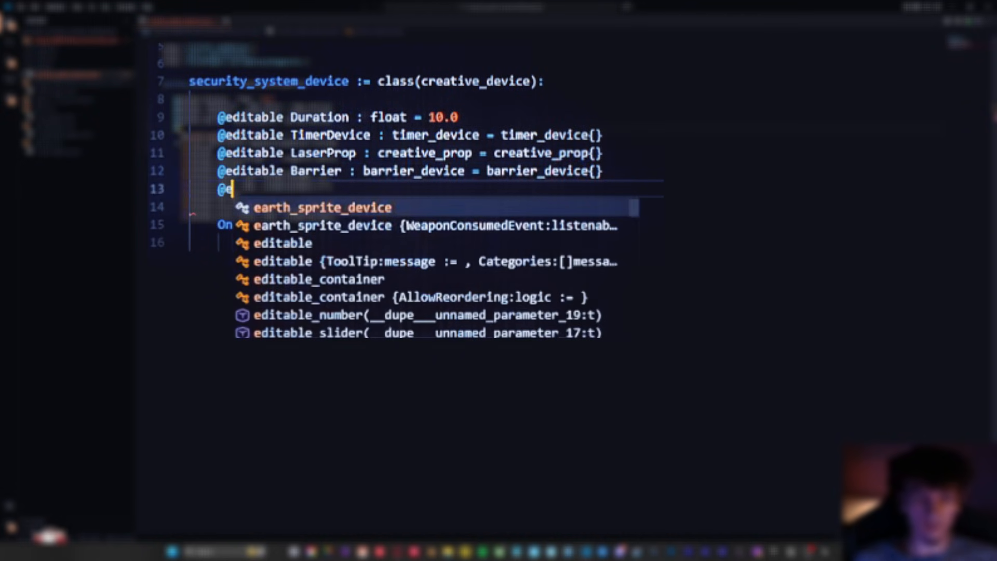
{"action": "type", "text": "ditable "}
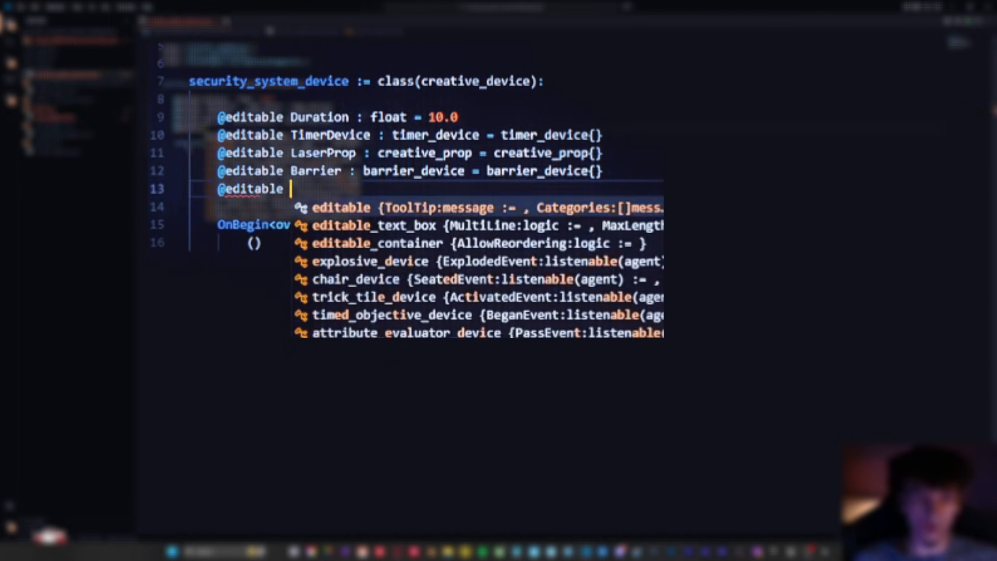
{"action": "type", "text": "T"}
{"action": "type", "text": "rigger : "}
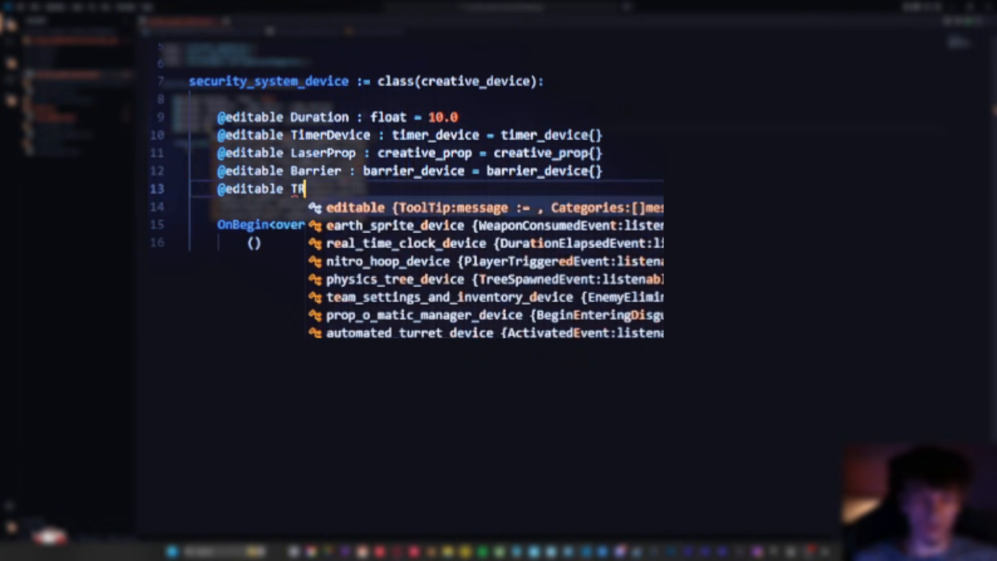
{"action": "type", "text": "tri"}
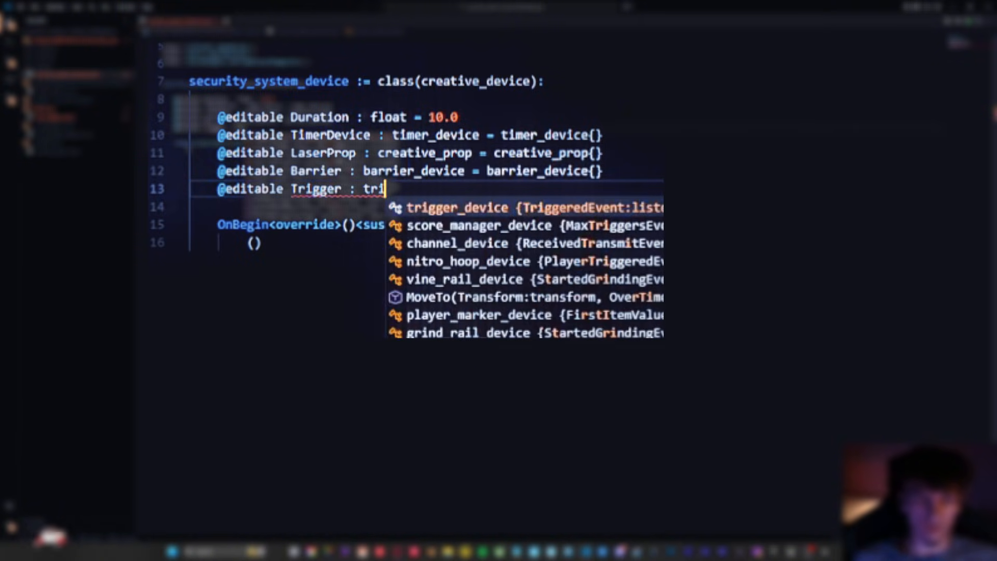
{"action": "type", "text": "gger_derice = trigger"}
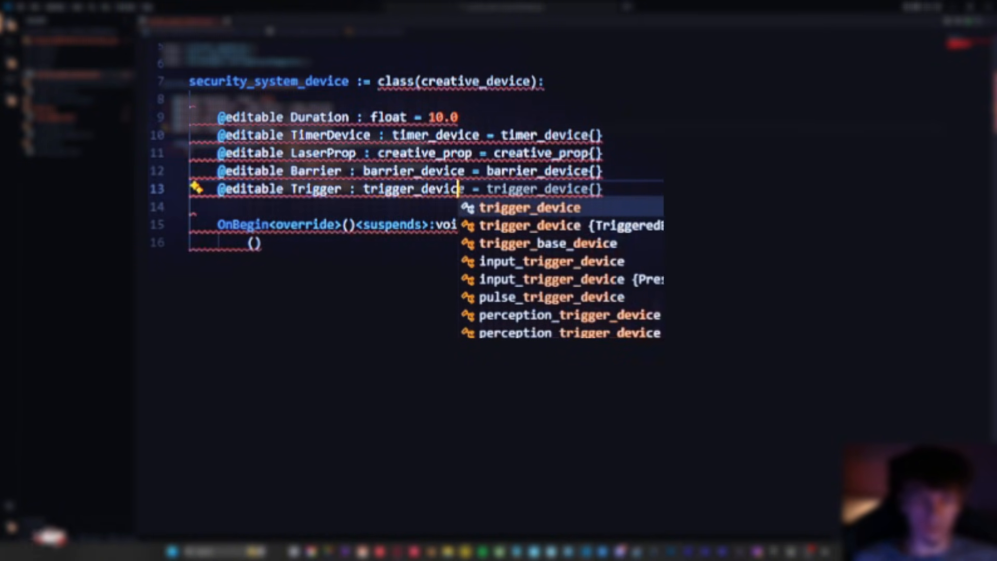
{"action": "type", "text": "_device{}"}
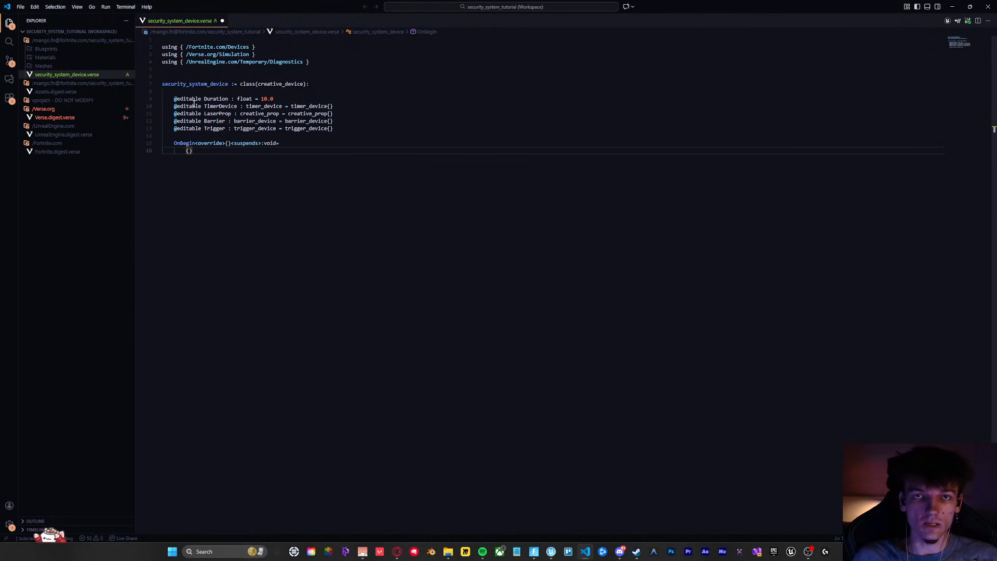
{"action": "left_click_drag", "start_coordinate": [174, 106], "coordinate": [338, 122]}
{"action": "left_click_drag", "start_coordinate": [173, 128], "coordinate": [351, 133]}
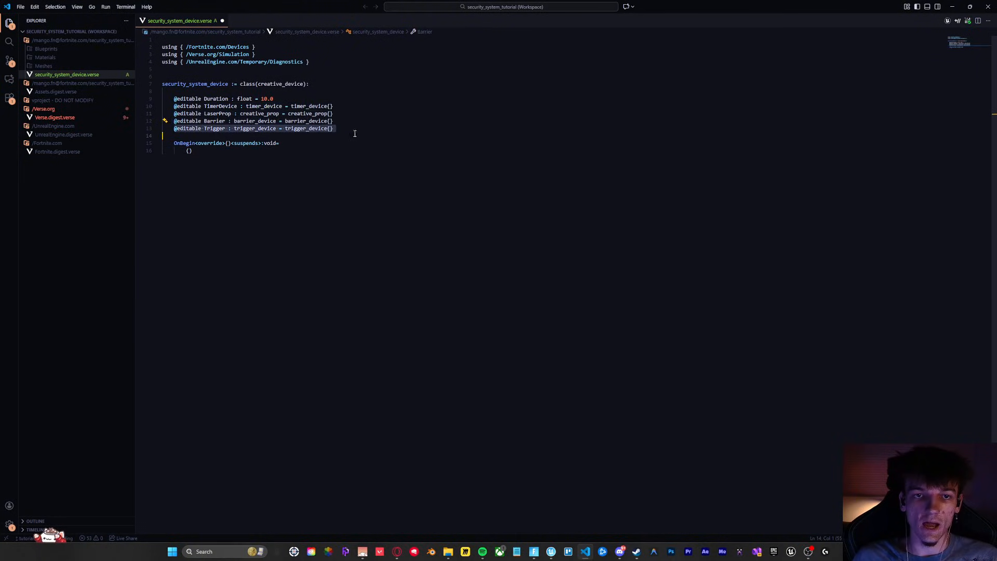
{"action": "left_click", "coordinate": [395, 131]}
Replace the empty body of OnBegin with Trigger.TriggeredEvent.Subscribe(TriggeredEvent)
{"action": "left_click", "coordinate": [193, 151]}
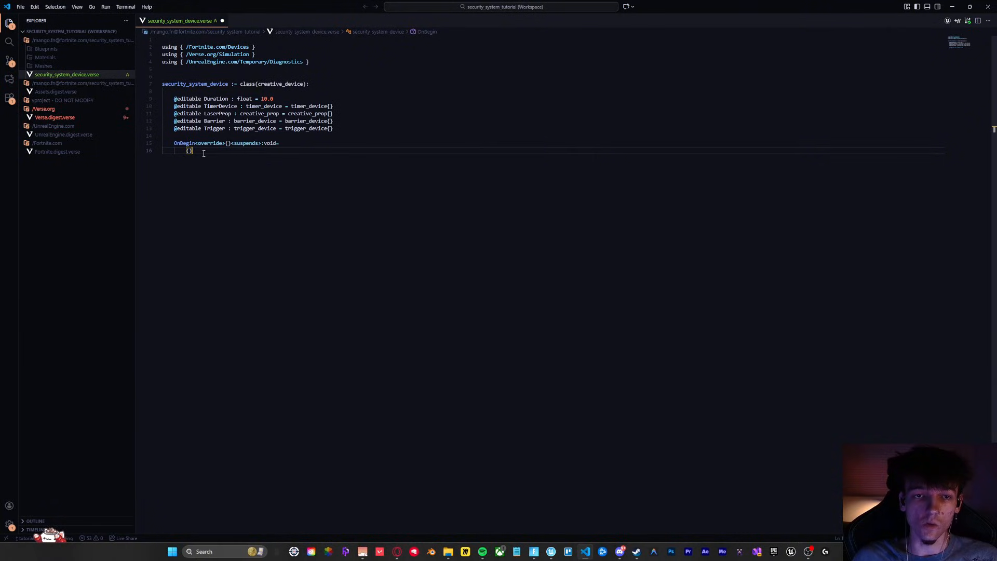
{"action": "key", "text": "BackSpace"}
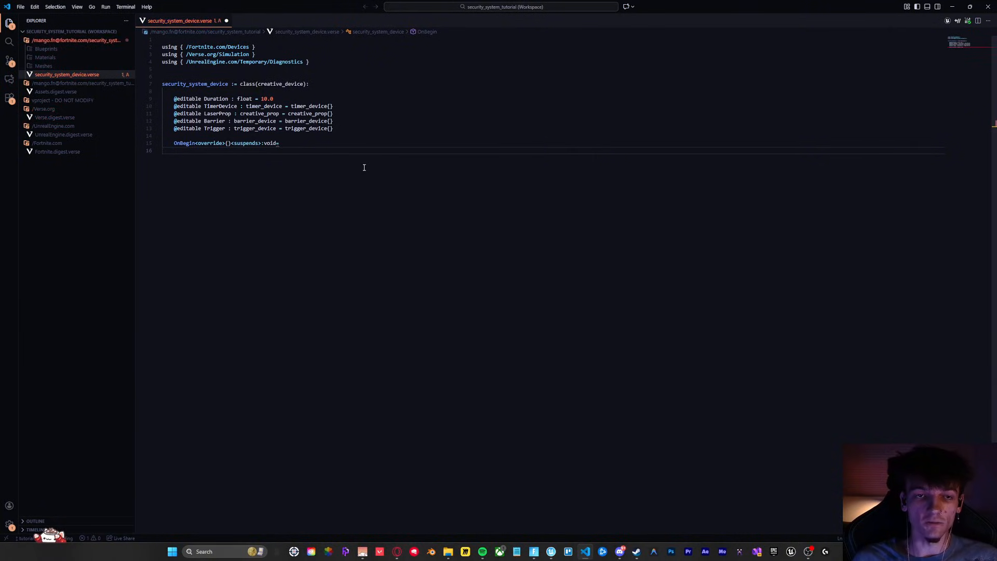
{"action": "type", "text": "Trigger."}
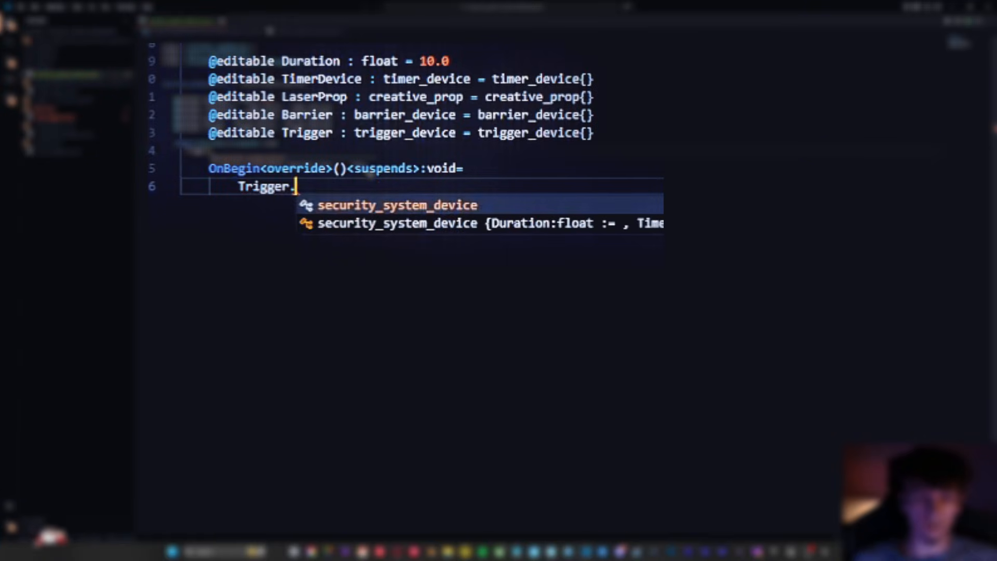
{"action": "type", "text": "TriggeredEve"}
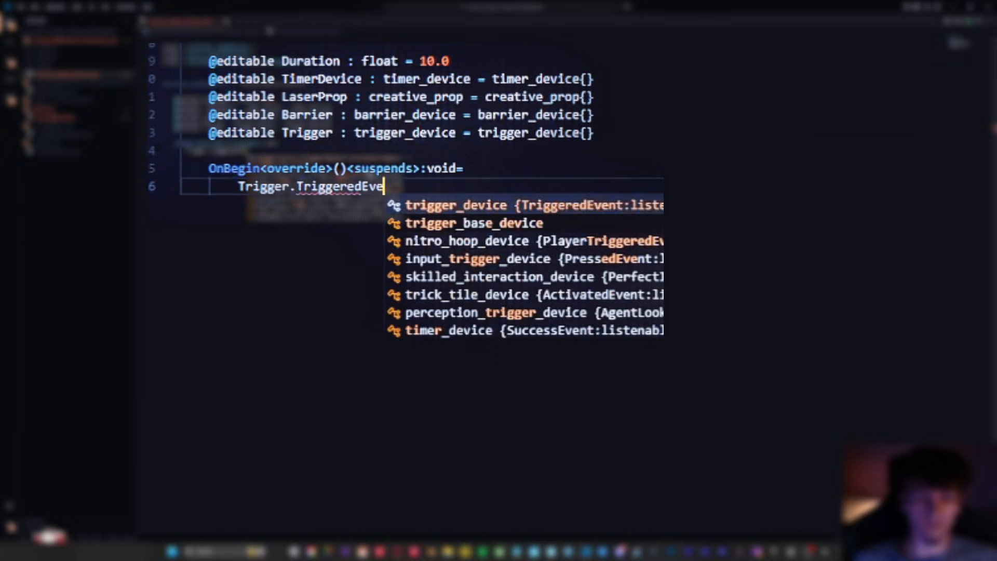
{"action": "type", "text": "nt.Subscribe"}
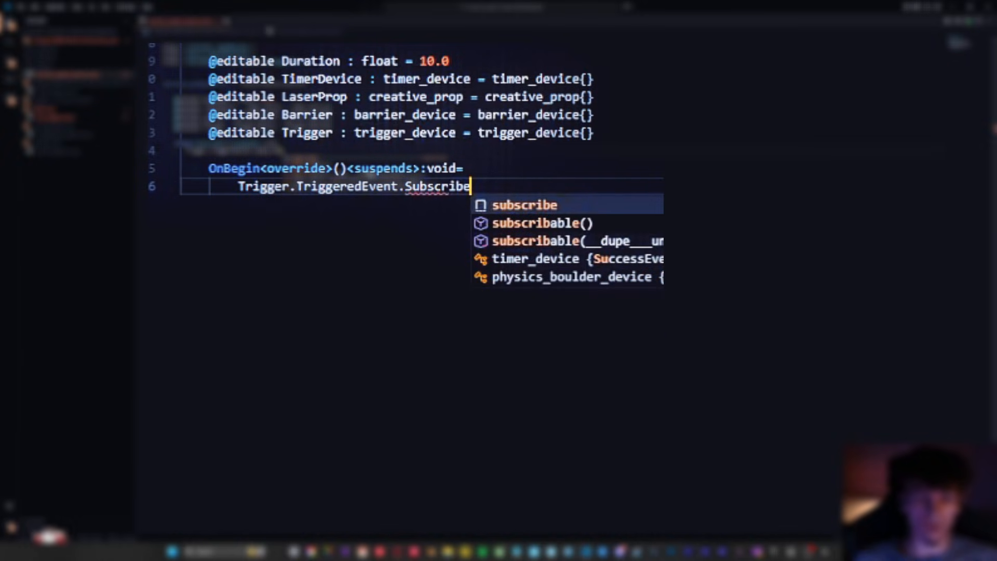
{"action": "type", "text": "(Trigger"}
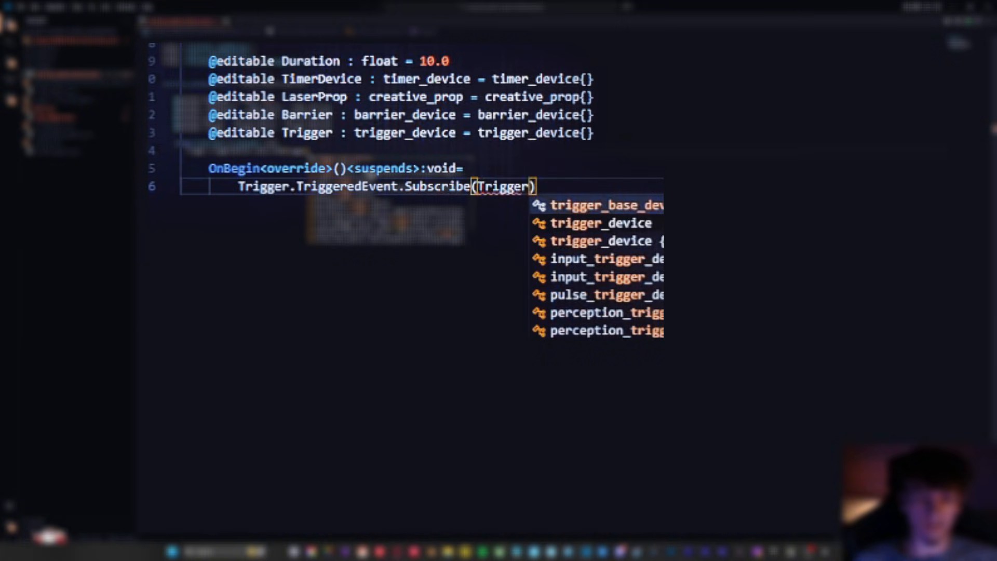
{"action": "type", "text": "edEvent"}
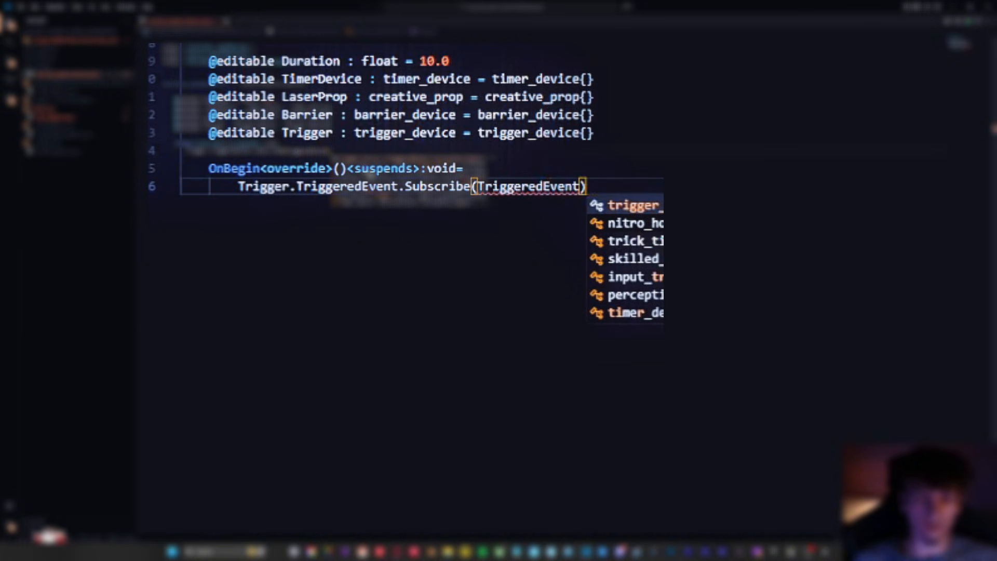
{"action": "key", "text": "Escape"}
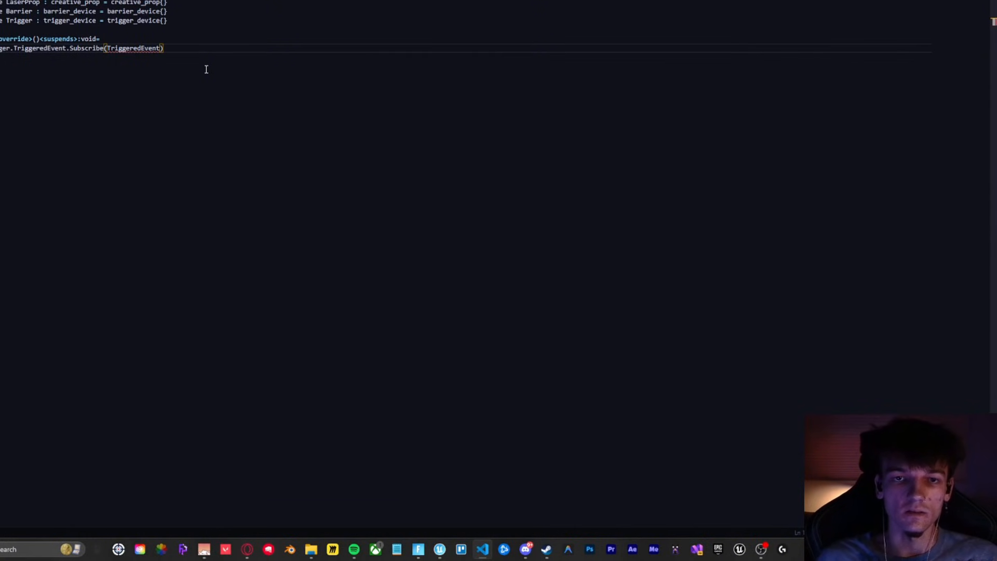
Add TimerDevice.SetMaxDuration(Duration) below the trigger subscription in OnBegin
{"action": "key", "text": "Return"}
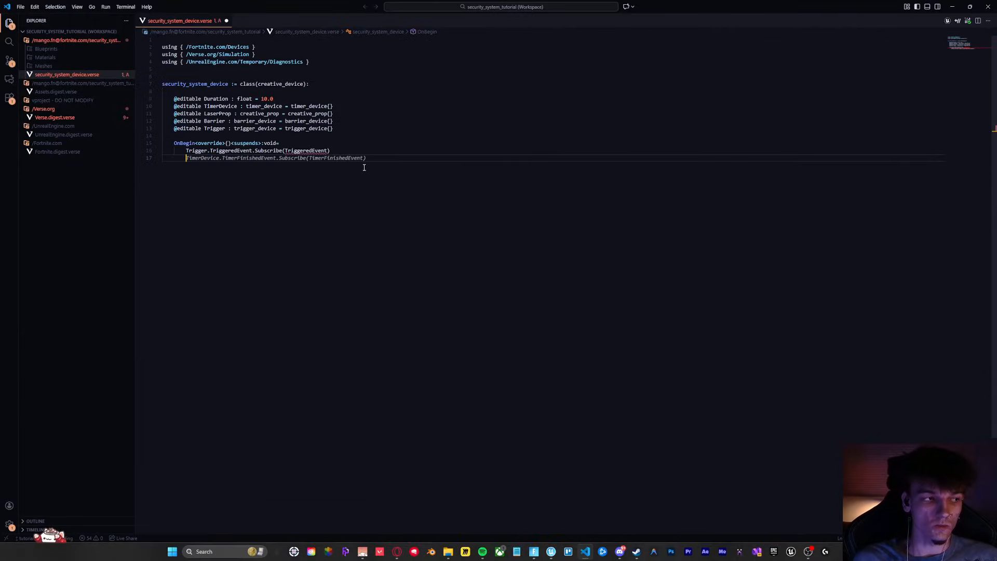
{"action": "type", "text": "TimerDevice."}
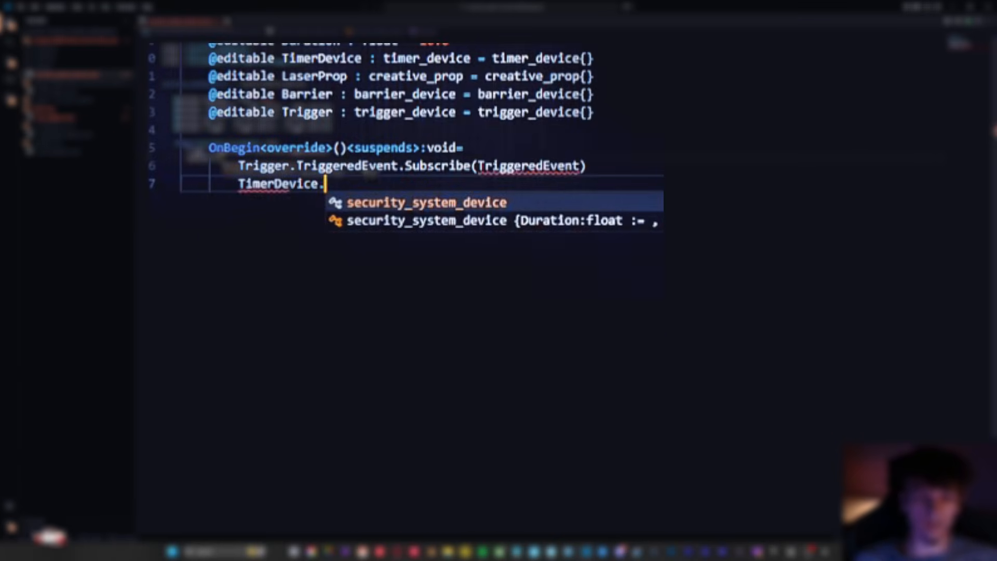
{"action": "type", "text": "SetMaxDu"}
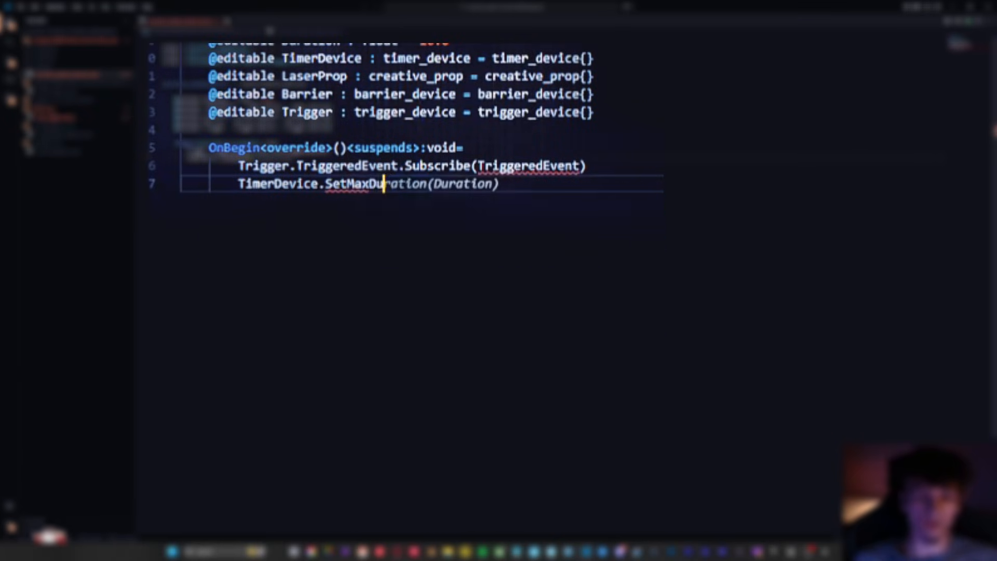
{"action": "type", "text": "ration(Durat"}
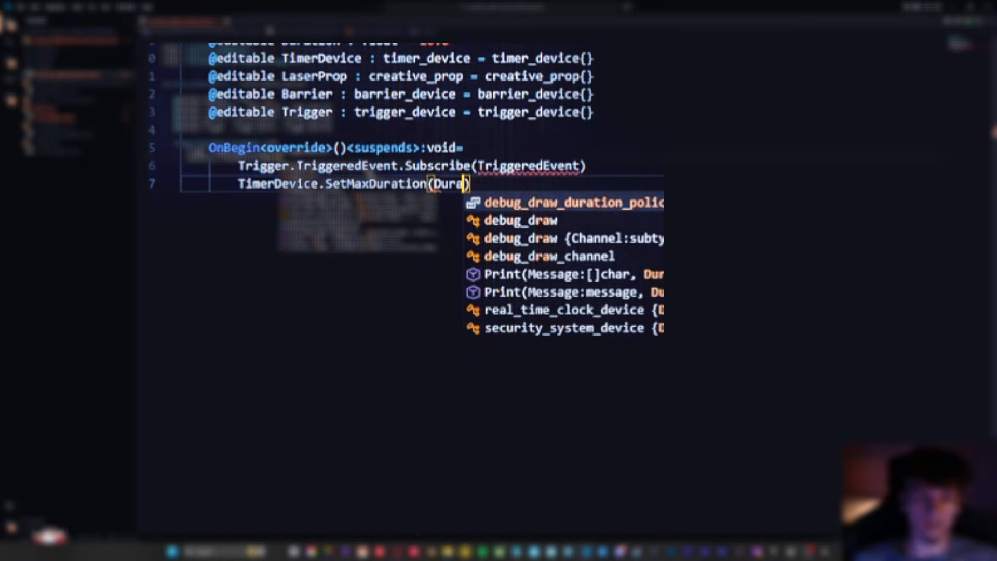
{"action": "type", "text": "ion"}
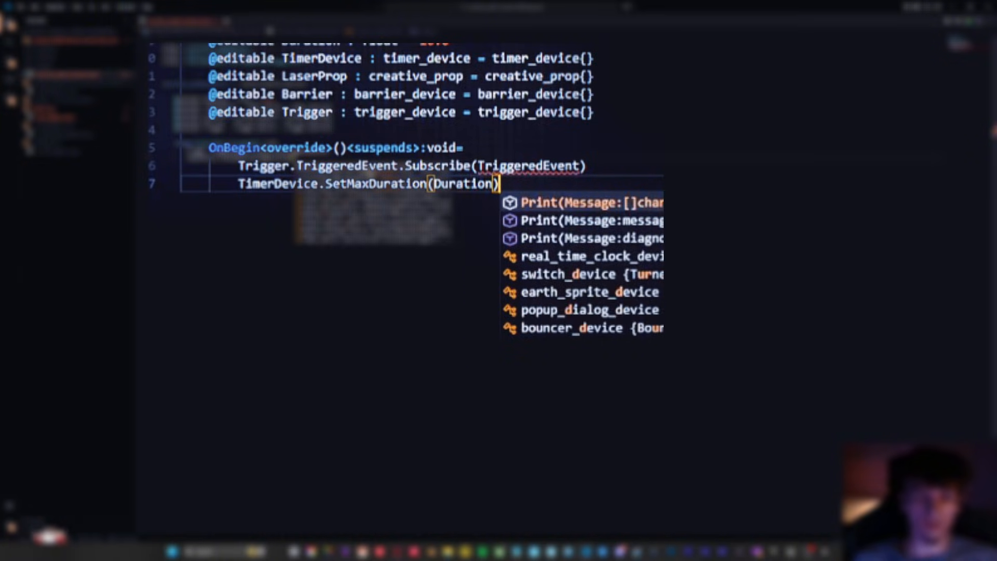
{"action": "key", "text": "End"}
Add Barrier.Disable() and LaserProp.Hide() as the last two lines of OnBegin
{"action": "key", "text": "Return"}
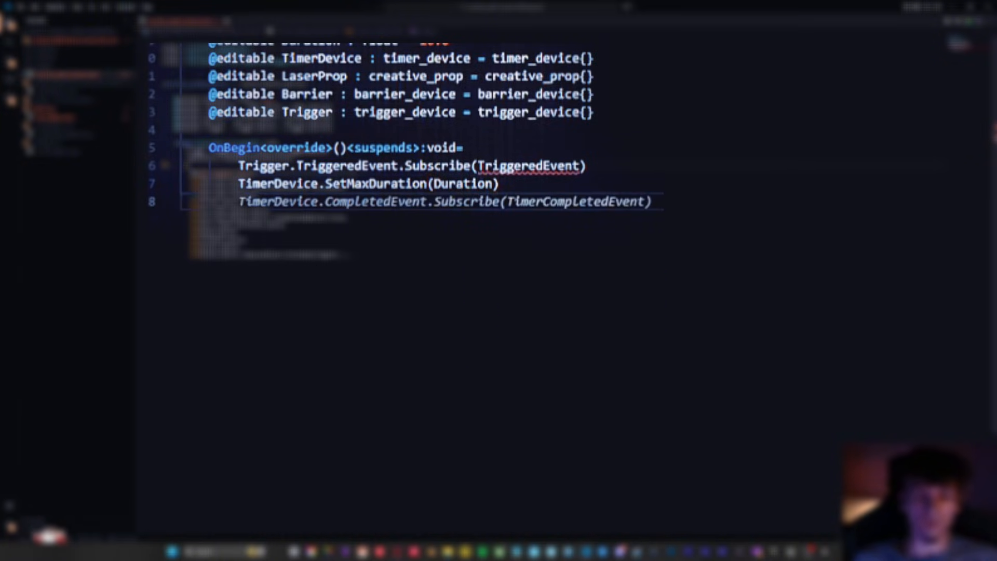
{"action": "type", "text": "Barrier."}
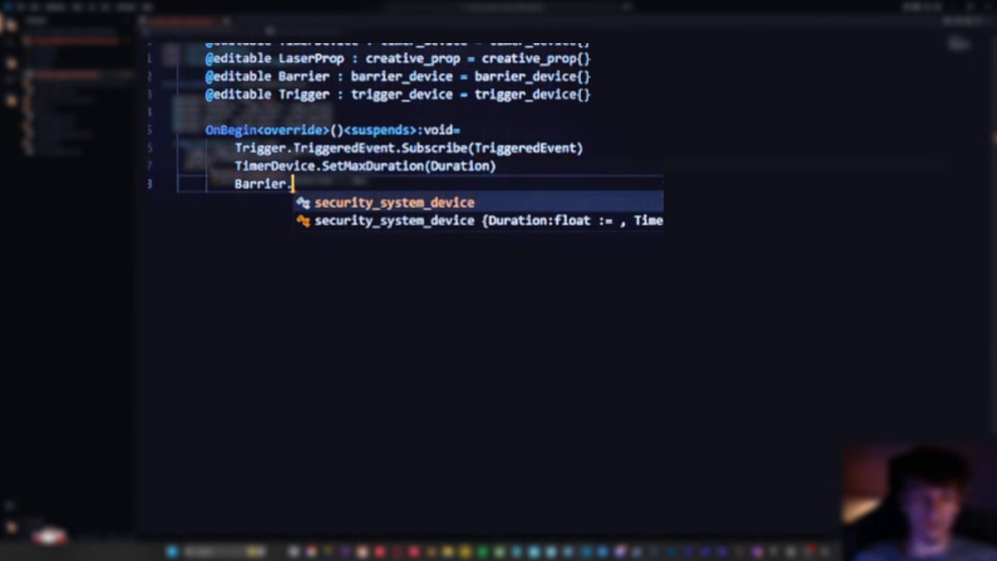
{"action": "type", "text": "Disable()"}
{"action": "key", "text": "End"}
{"action": "key", "text": "Return"}
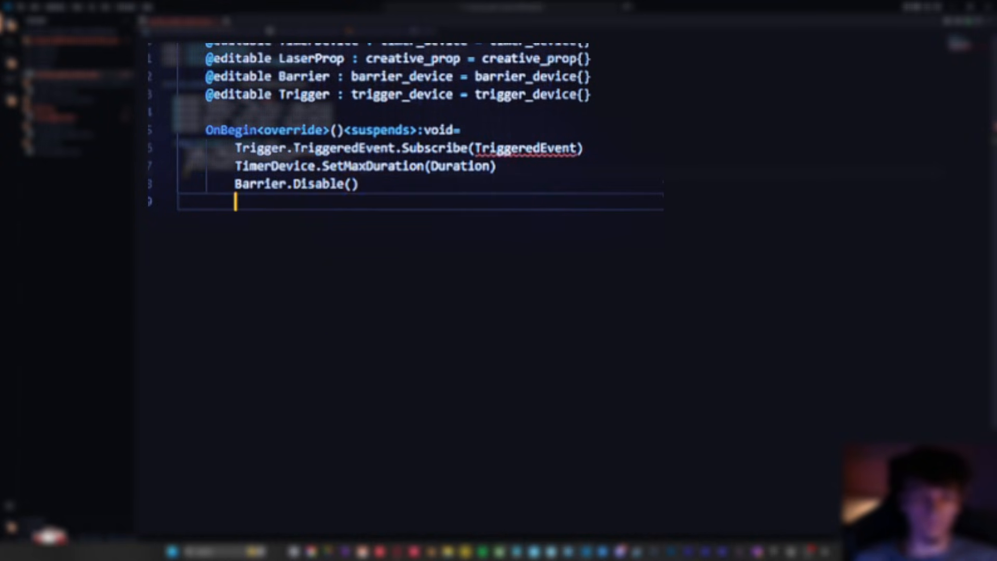
{"action": "type", "text": "LaserProp.Hi"}
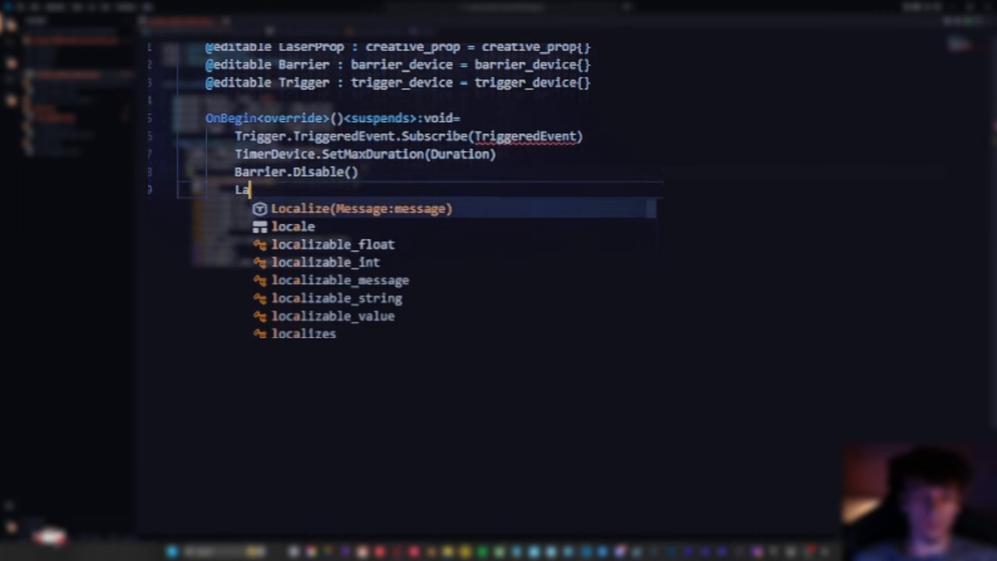
{"action": "type", "text": "de()"}
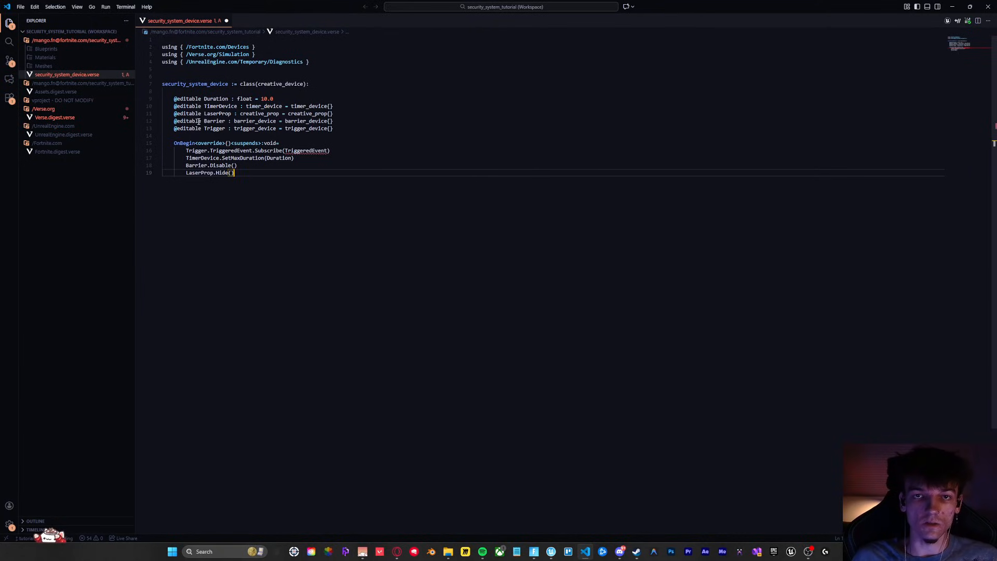
{"action": "left_click_drag", "start_coordinate": [257, 174], "coordinate": [254, 137]}
{"action": "left_click", "coordinate": [255, 169]}
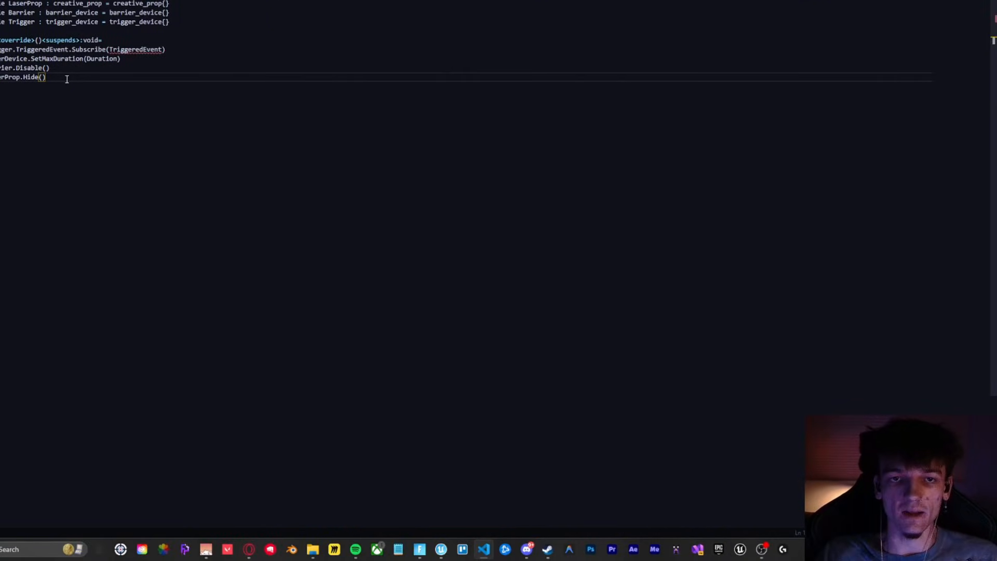
Define the function header TriggeredEvent(MaybeAgent : ?agent):void= below OnBegin, separated by a blank line
{"action": "key", "text": "Return"}
{"action": "key", "text": "Return"}
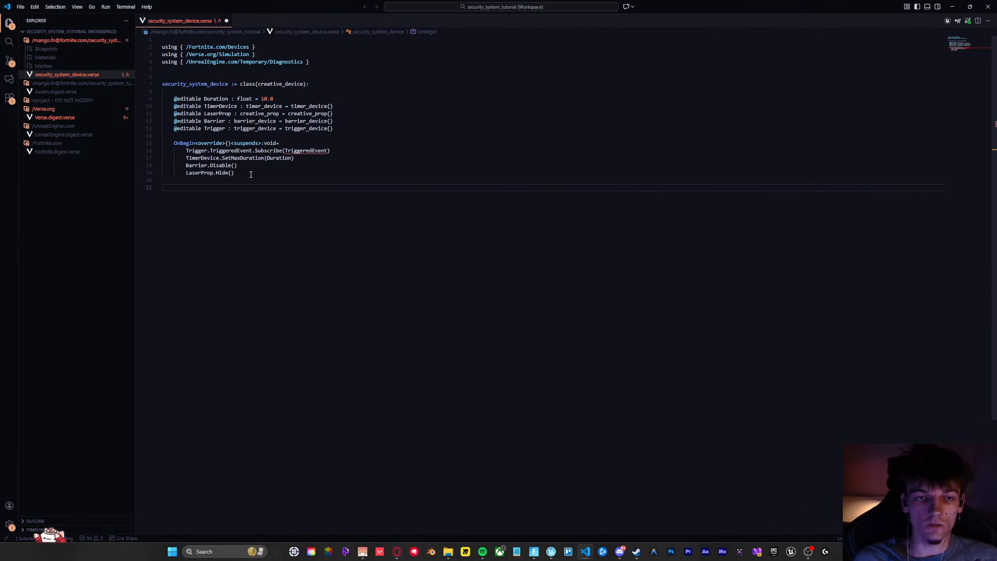
{"action": "type", "text": "TriggeredEven"}
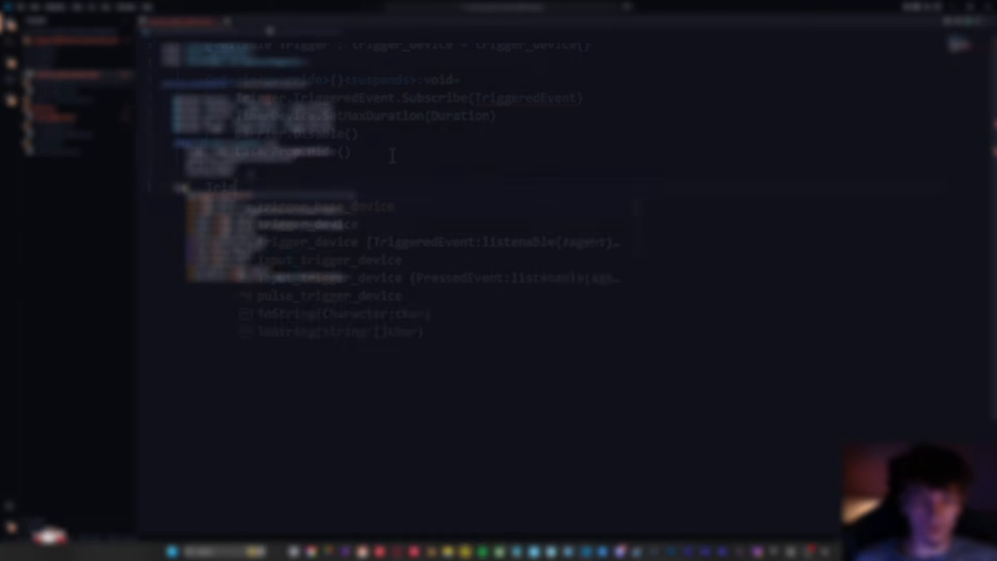
{"action": "type", "text": "t("}
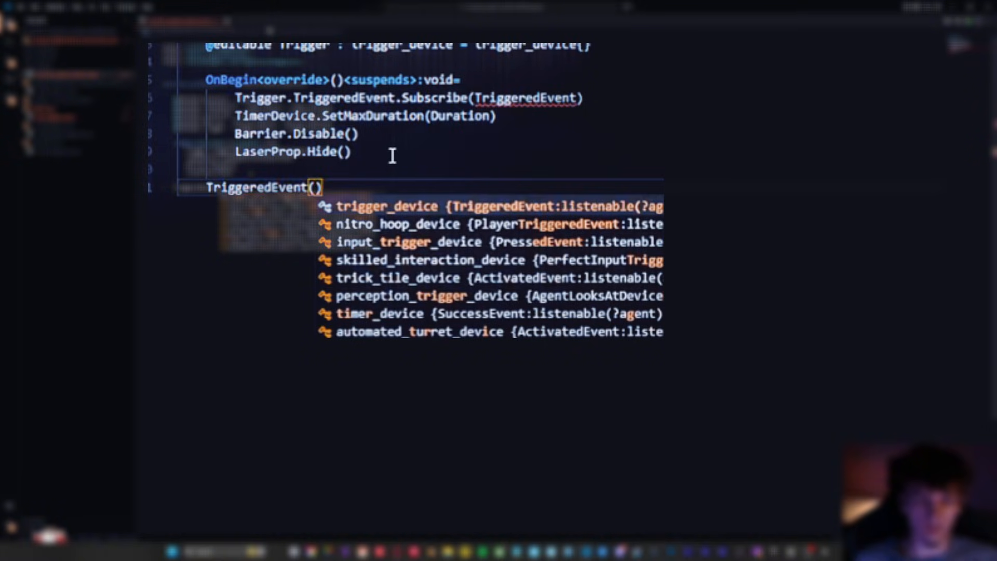
{"action": "type", "text": "MaybeA"}
{"action": "type", "text": "gent : ?ag"}
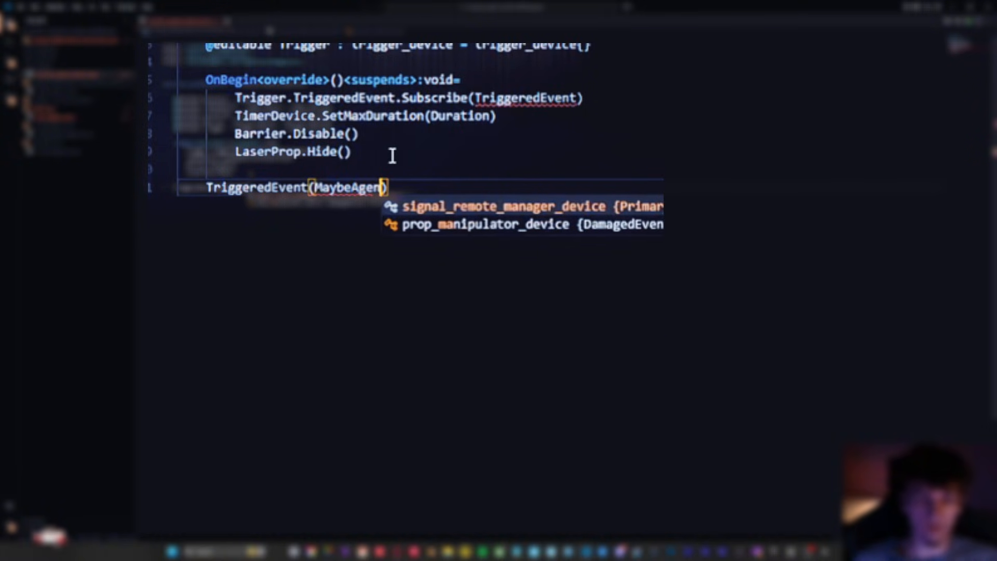
{"action": "type", "text": "ent):void="}
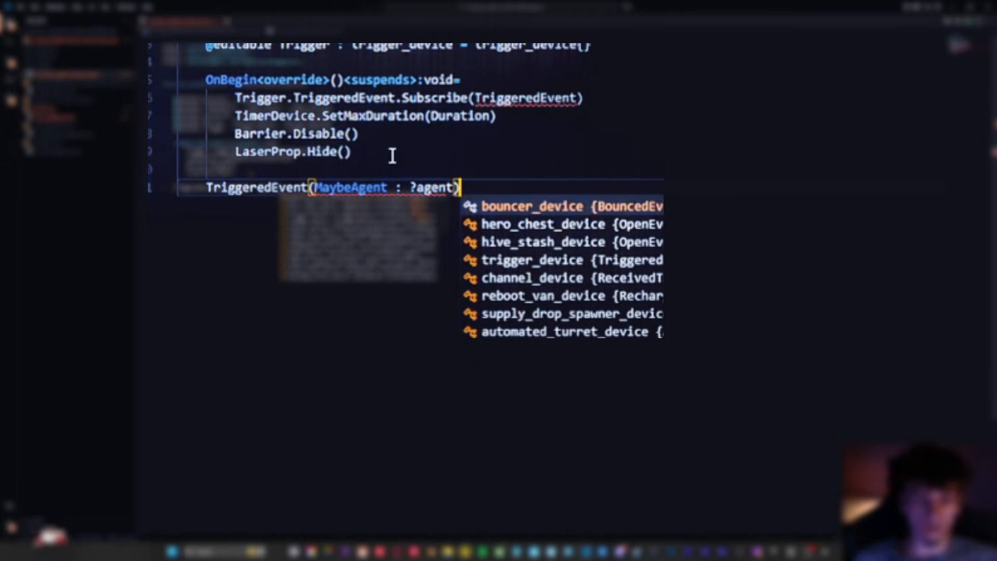
{"action": "key", "text": "Return"}
{"action": "key", "text": "Escape"}
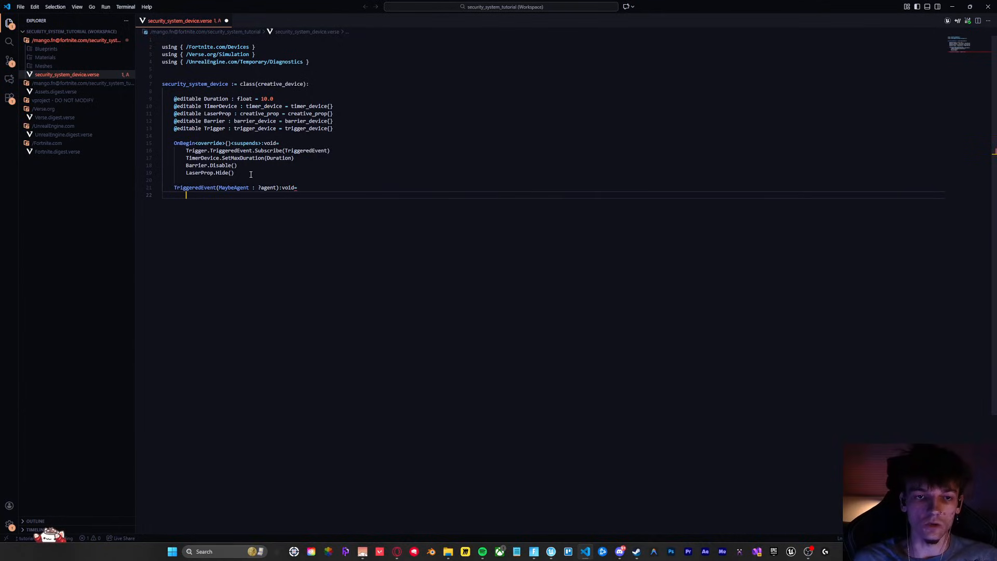
Write the TriggeredEvent body as the single line if(Agent := MaybeAgent?). spawn. Activate(Agent)
{"action": "type", "text": "if(Agent := "}
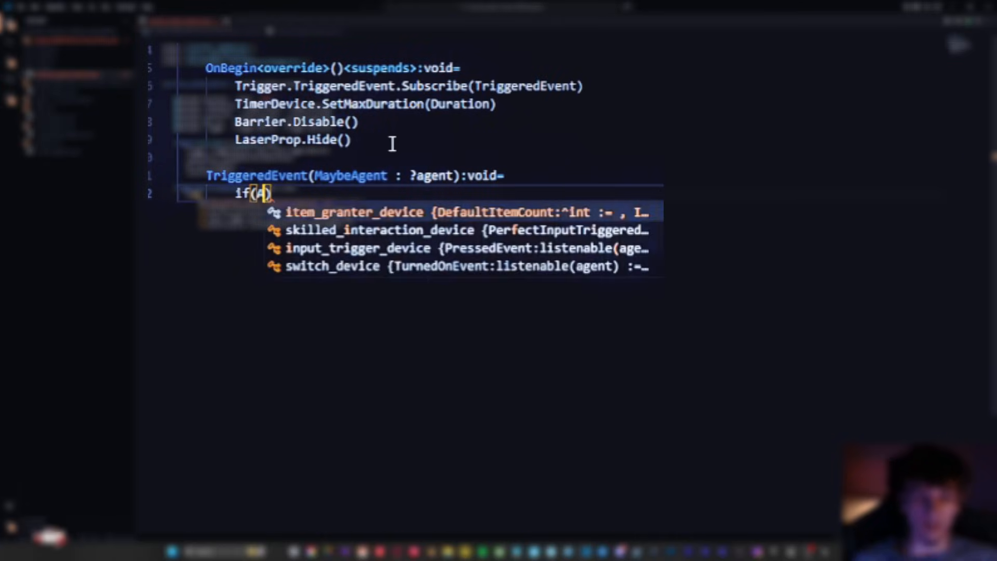
{"action": "type", "text": "MaybeAgent?):"}
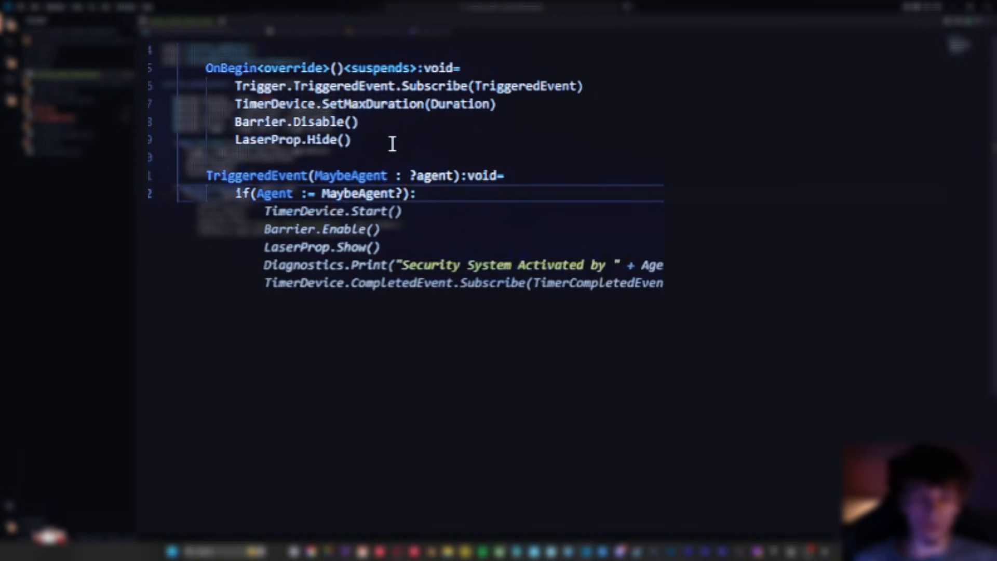
{"action": "key", "text": "Escape"}
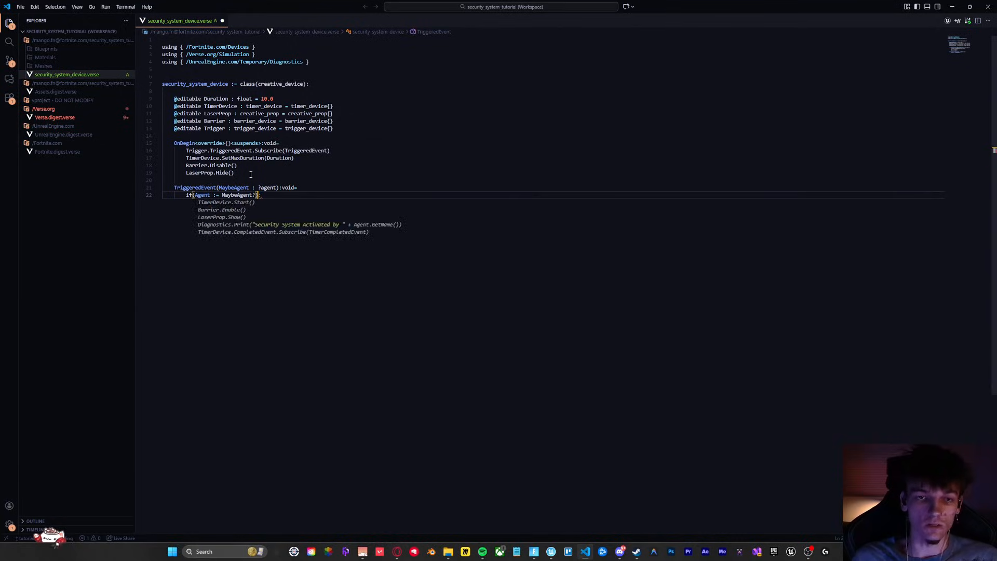
{"action": "key", "text": "BackSpace"}
{"action": "type", "text": "."}
{"action": "key", "text": "Escape"}
{"action": "type", "text": "spawn. Act"}
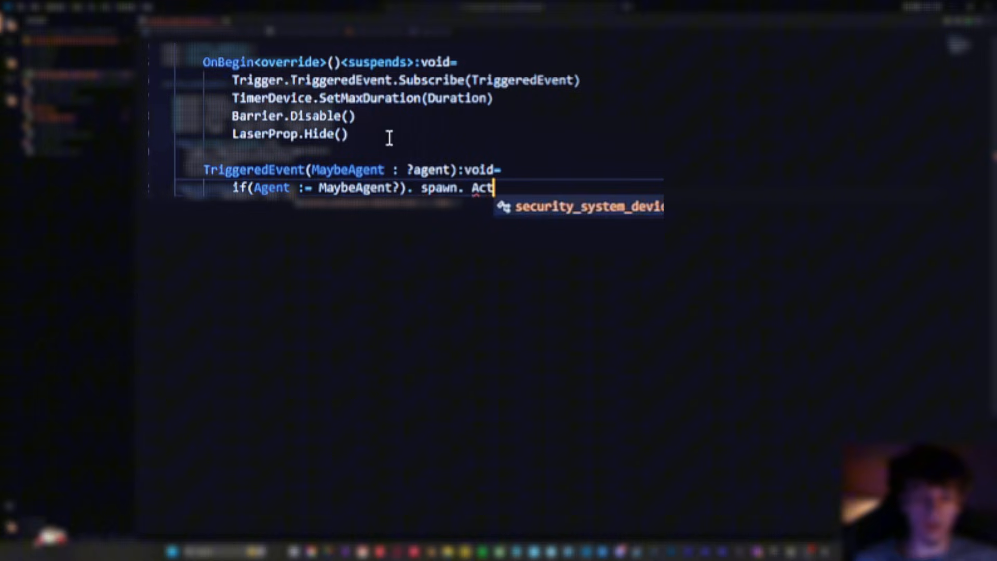
{"action": "type", "text": "ivate("}
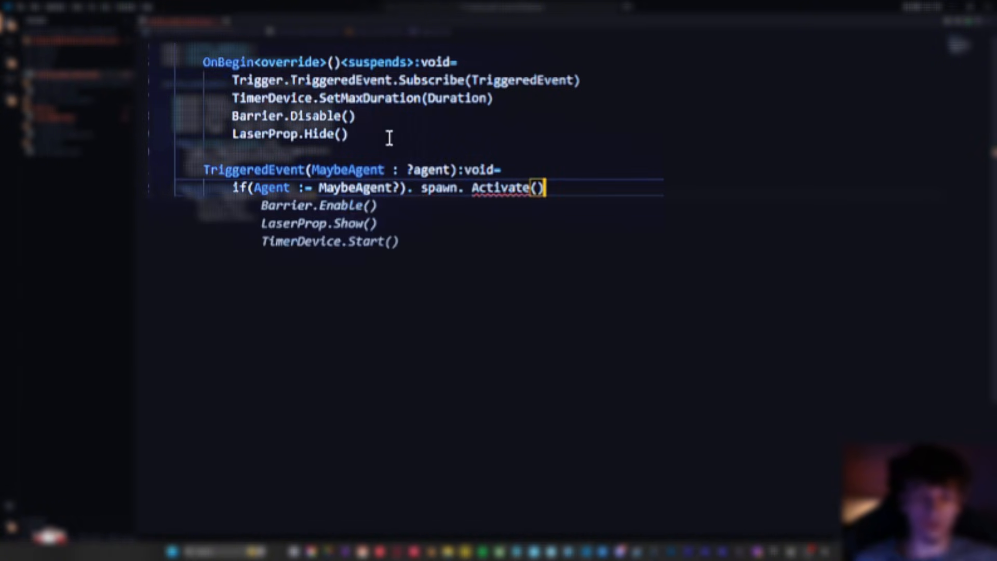
{"action": "key", "text": "Escape"}
{"action": "type", "text": "Agent"}
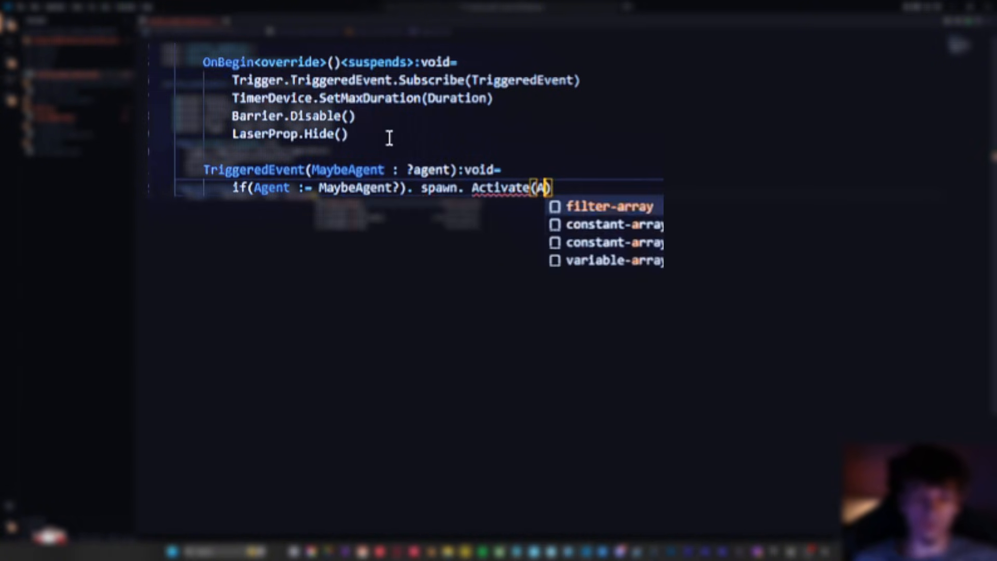
{"action": "key", "text": "Escape"}
{"action": "key", "text": "Right"}
Define the function header Activate(Agent : agent)<suspends>:void= below TriggeredEvent, separated by a blank line
{"action": "key", "text": "Return"}
{"action": "key", "text": "Return"}
{"action": "key", "text": "Return"}
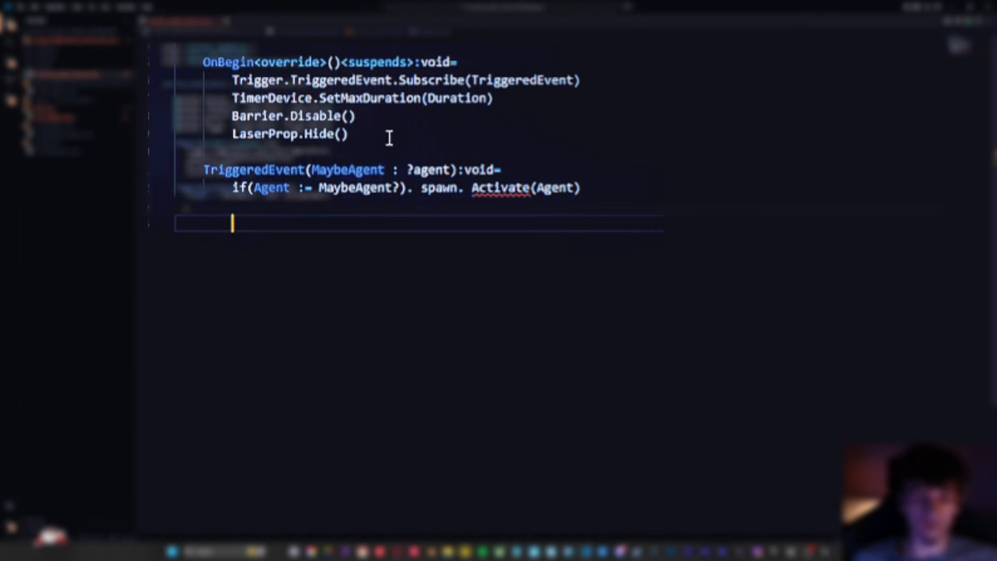
{"action": "key", "text": "BackSpace"}
{"action": "key", "text": "BackSpace"}
{"action": "key", "text": "BackSpace"}
{"action": "key", "text": "BackSpace"}
{"action": "type", "text": "A"}
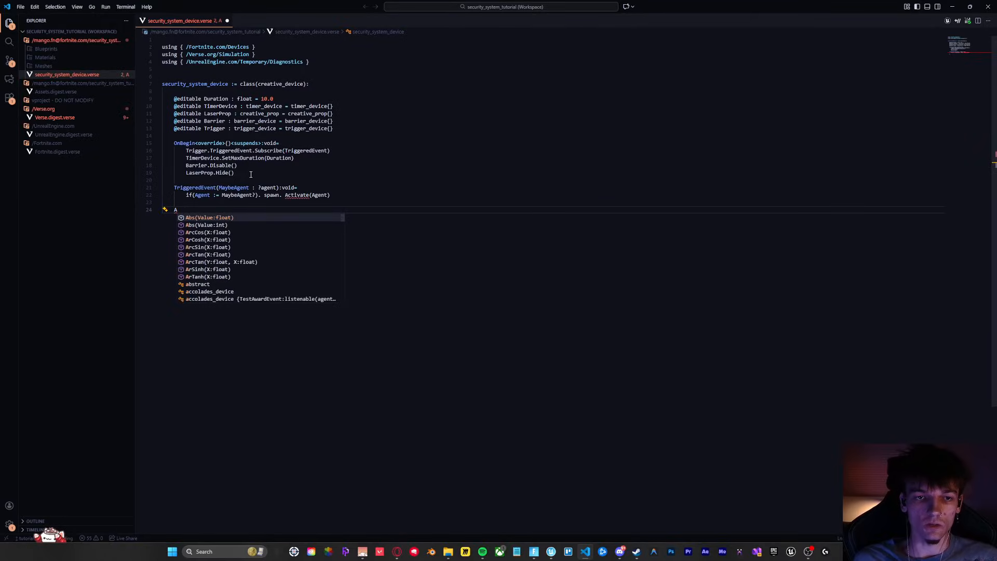
{"action": "type", "text": "ctivate("}
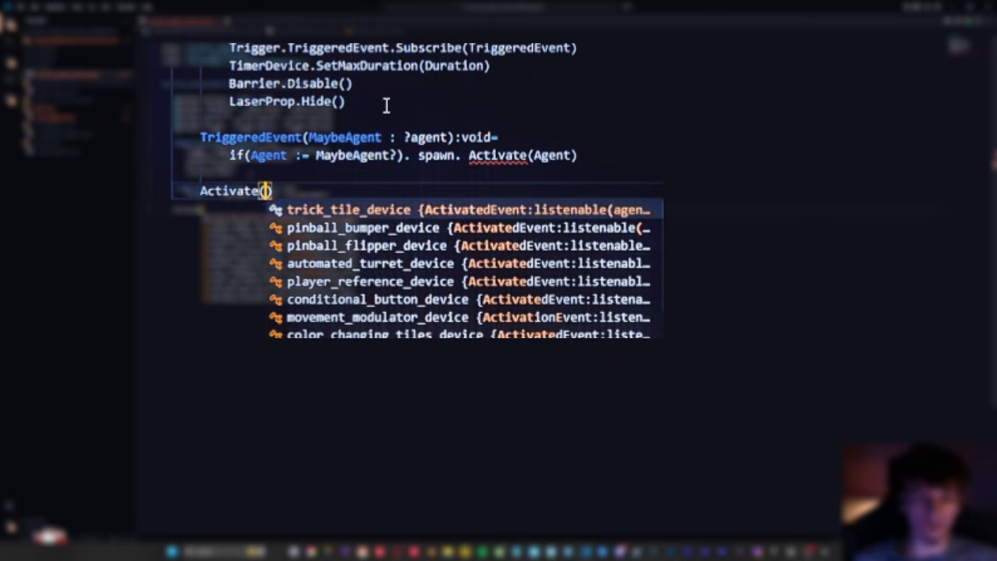
{"action": "type", "text": "Agent : agen"}
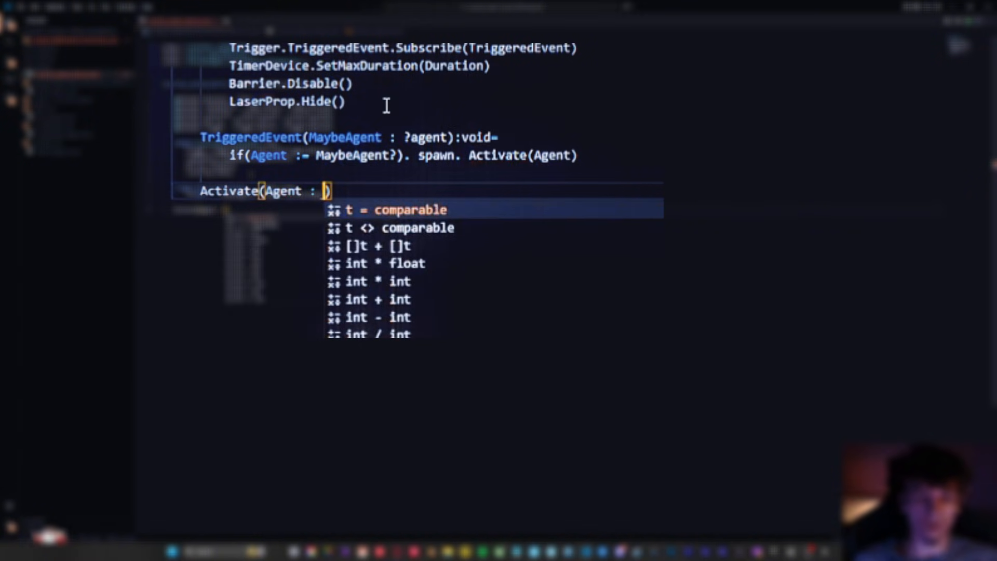
{"action": "type", "text": "t):"}
{"action": "key", "text": "BackSpace"}
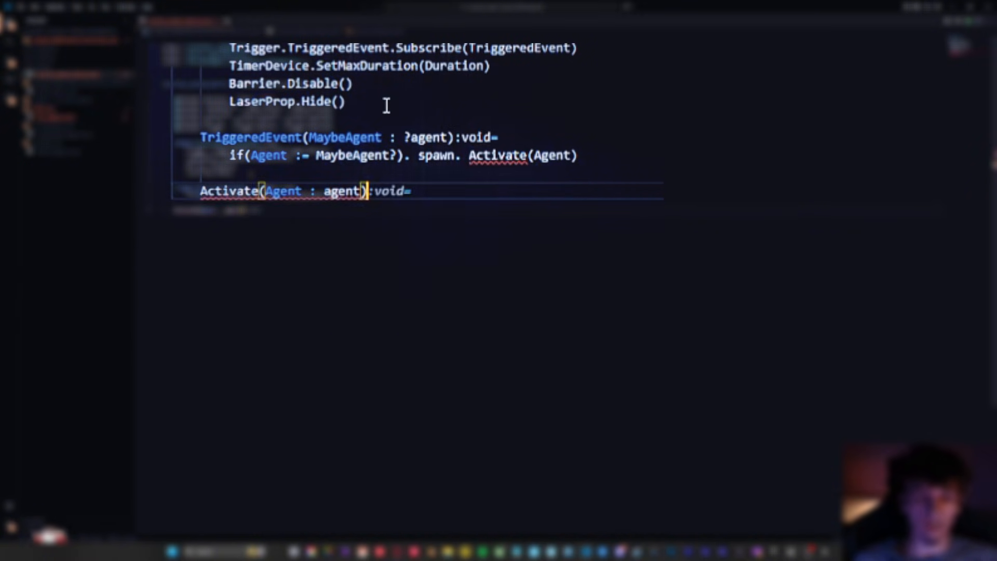
{"action": "type", "text": "<suspends>:vo"}
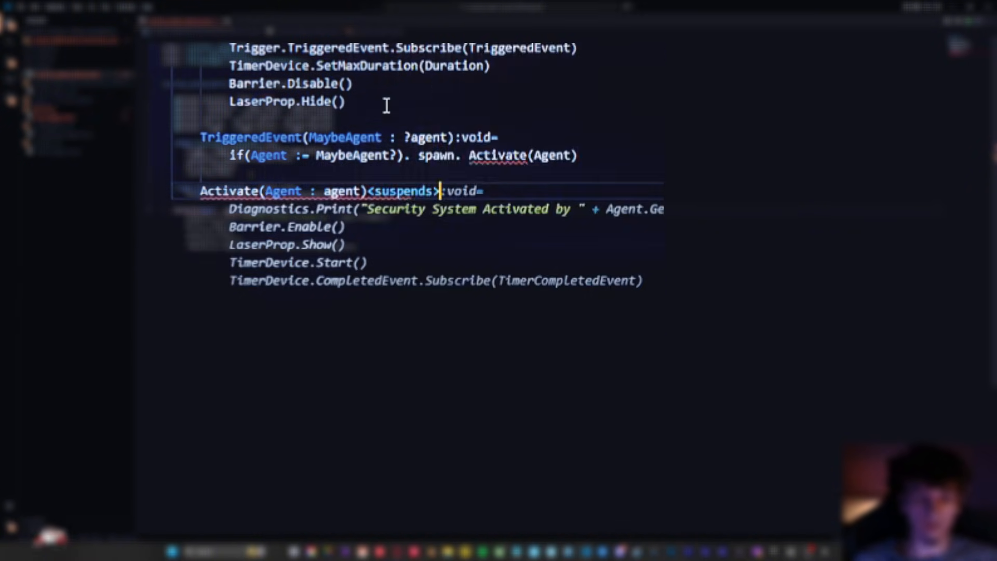
{"action": "type", "text": "id="}
{"action": "key", "text": "Return"}
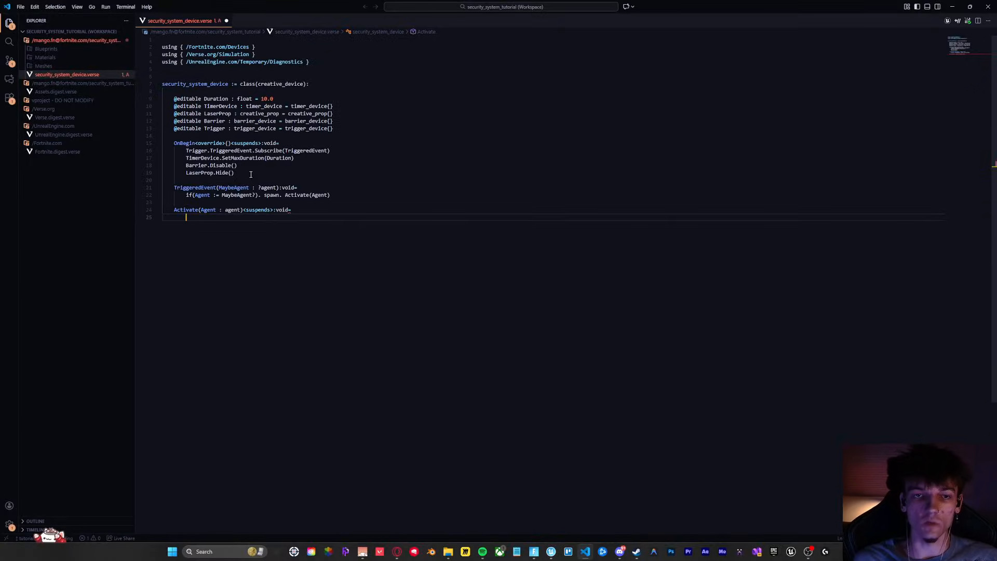
Add LaserProp.Show() and Trigger.Disable() as the first two lines of the Activate body
{"action": "type", "text": "LaserProp.S"}
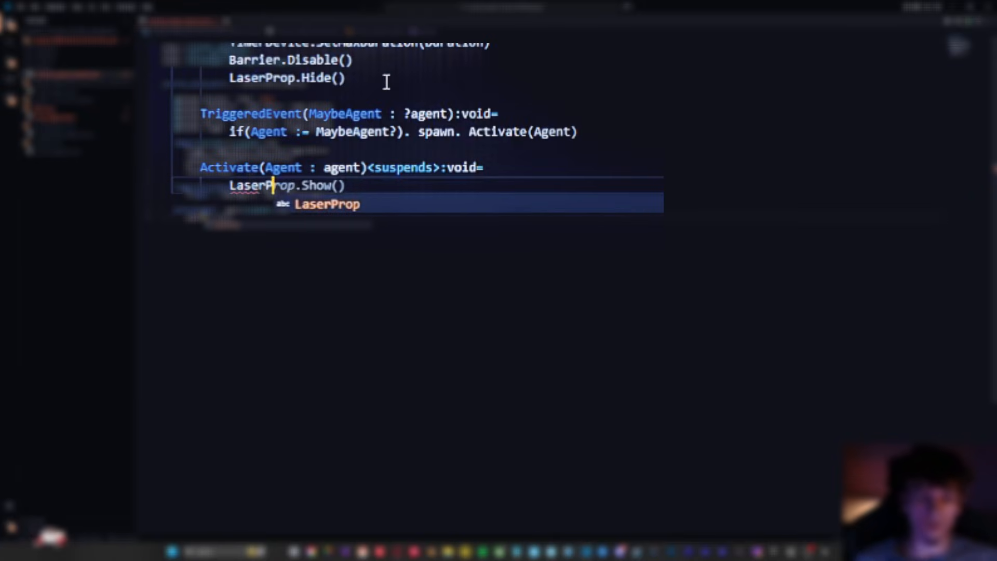
{"action": "type", "text": "how()"}
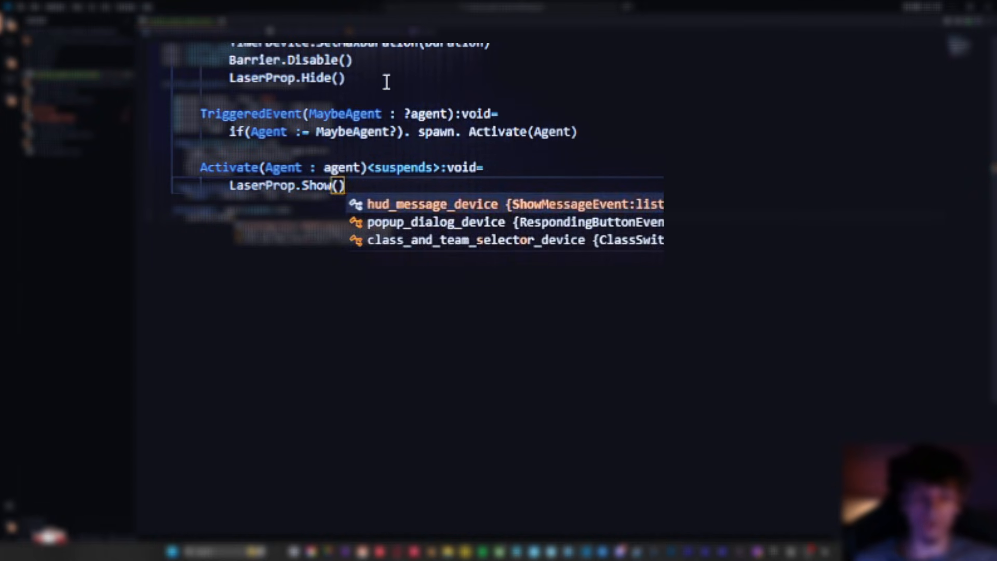
{"action": "key", "text": "Return"}
{"action": "type", "text": "Trig"}
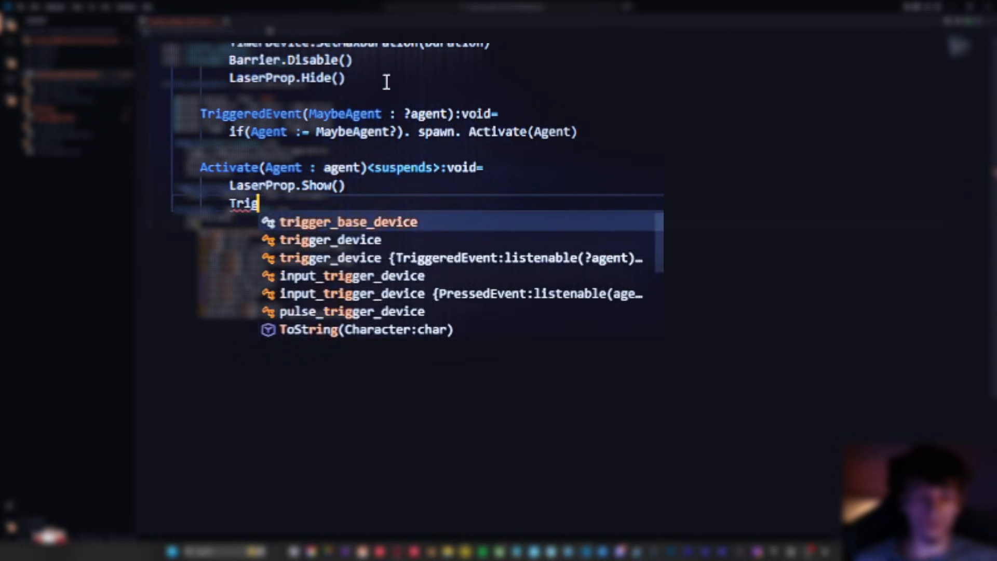
{"action": "type", "text": "ger.Disac"}
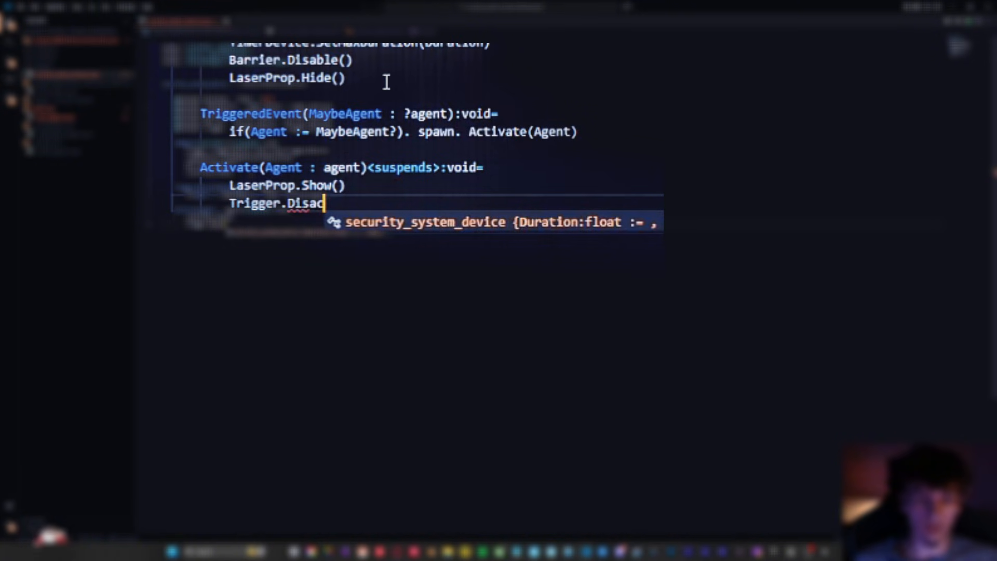
{"action": "key", "text": "BackSpace"}
{"action": "type", "text": "ble()"}
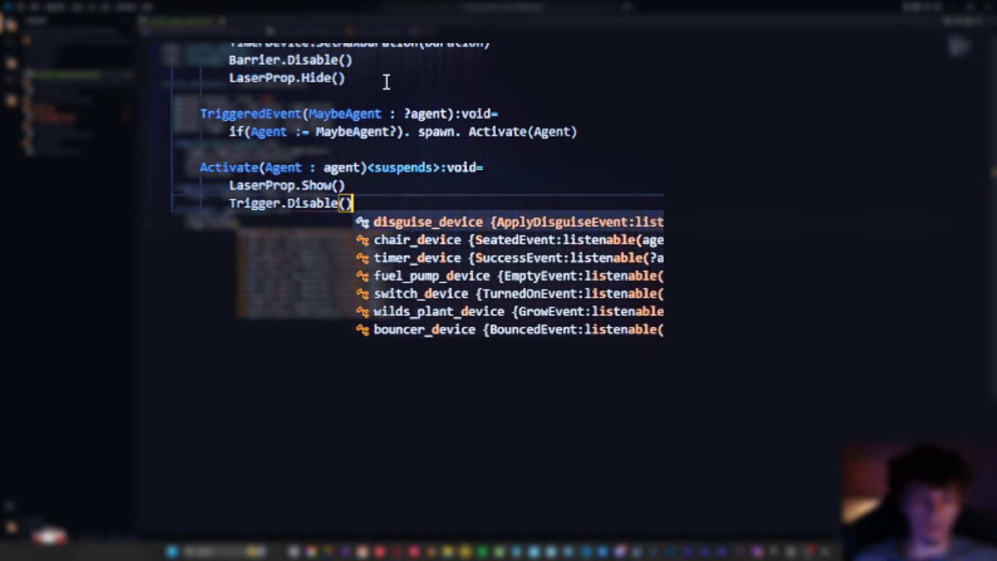
{"action": "key", "text": "Return"}
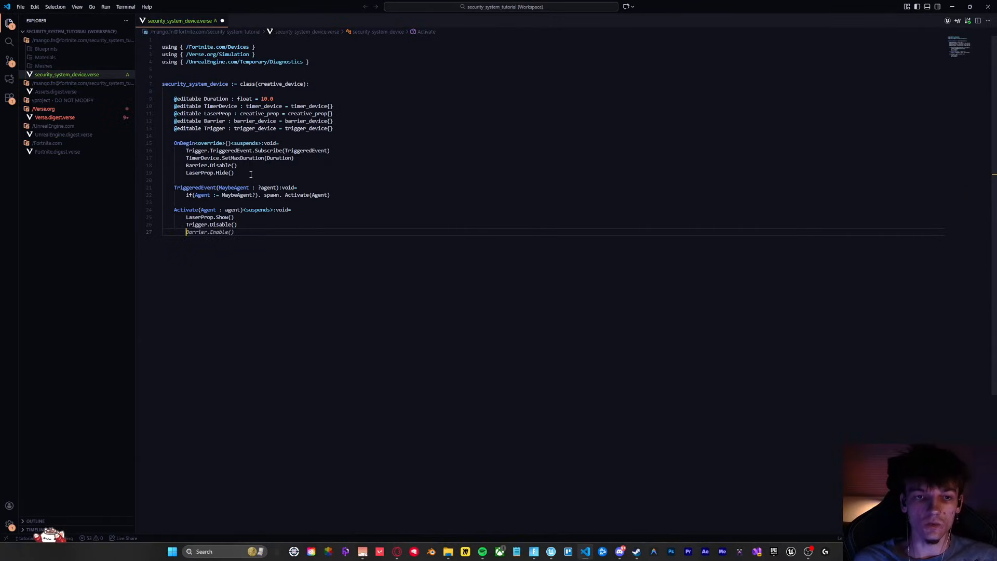
Add Barrier.AddToIgnoreList(Agent) and Barrier.Enable() below Trigger.Disable() in Activate
{"action": "type", "text": "Barrier."}
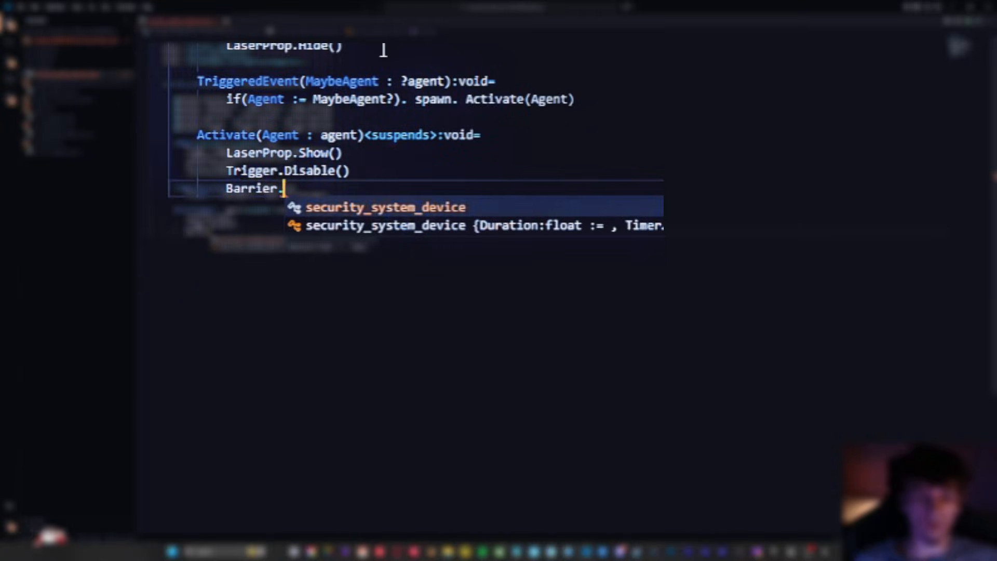
{"action": "type", "text": "Add"}
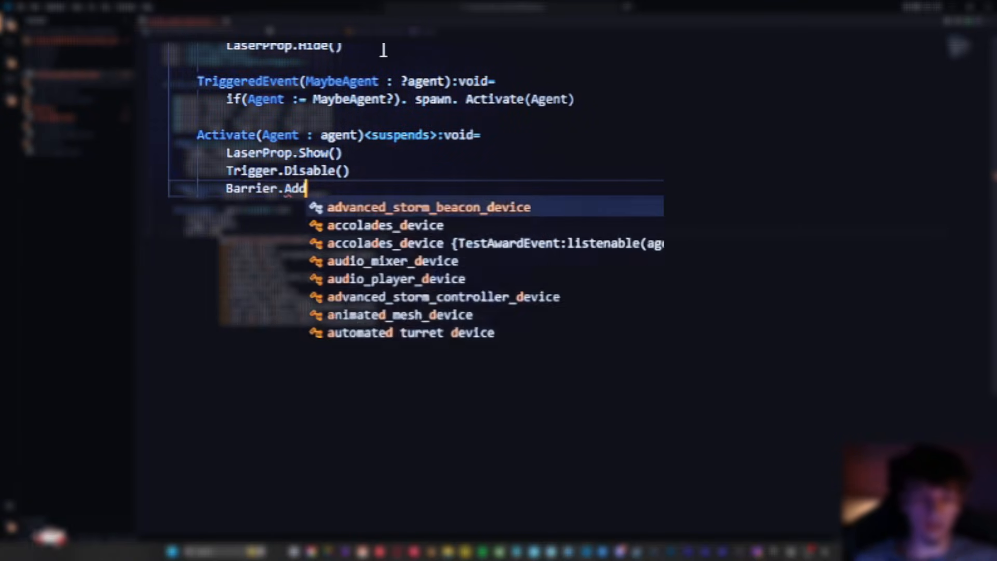
{"action": "type", "text": "ToIgnoreList("}
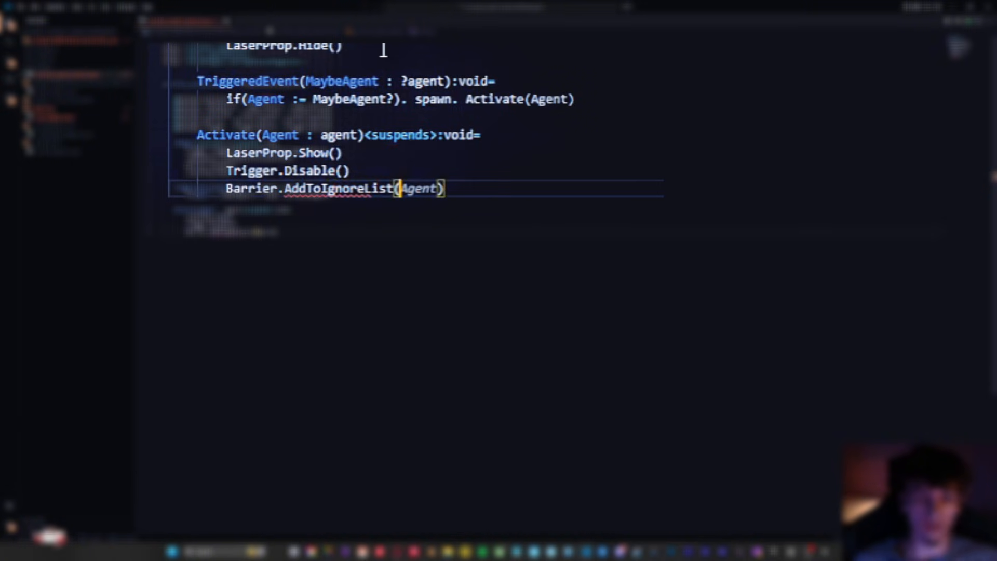
{"action": "type", "text": "Agent)"}
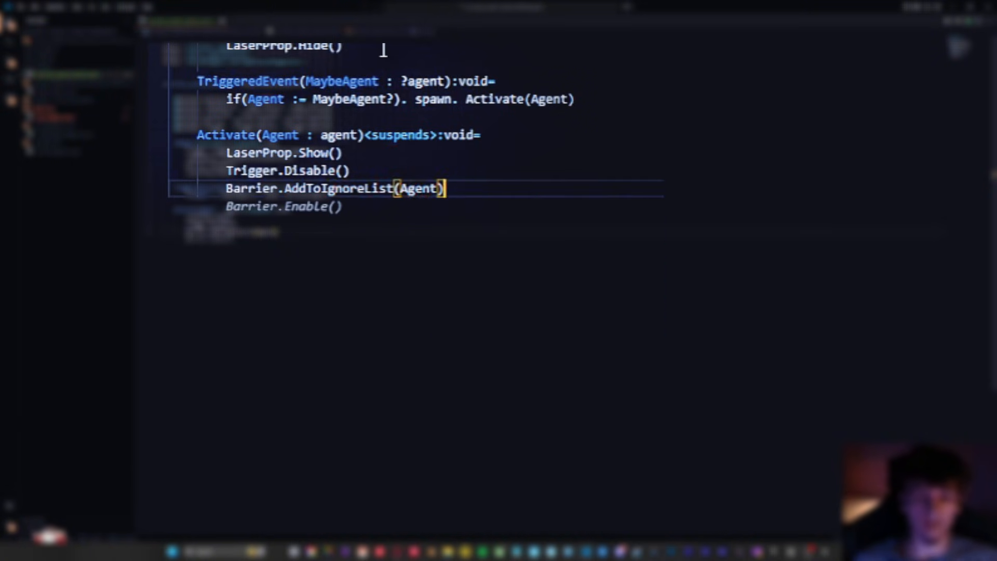
{"action": "key", "text": "Return"}
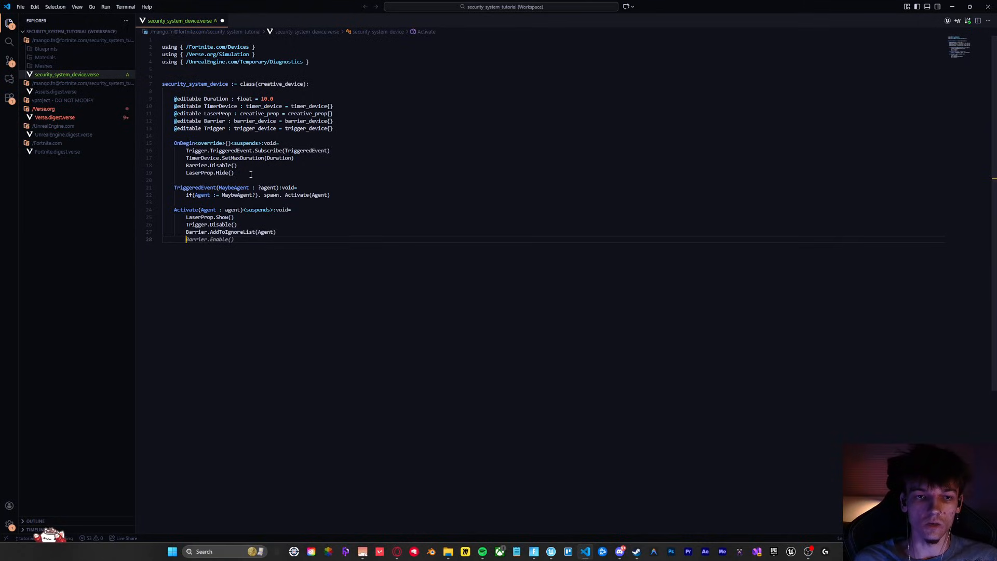
{"action": "type", "text": "Barrier."}
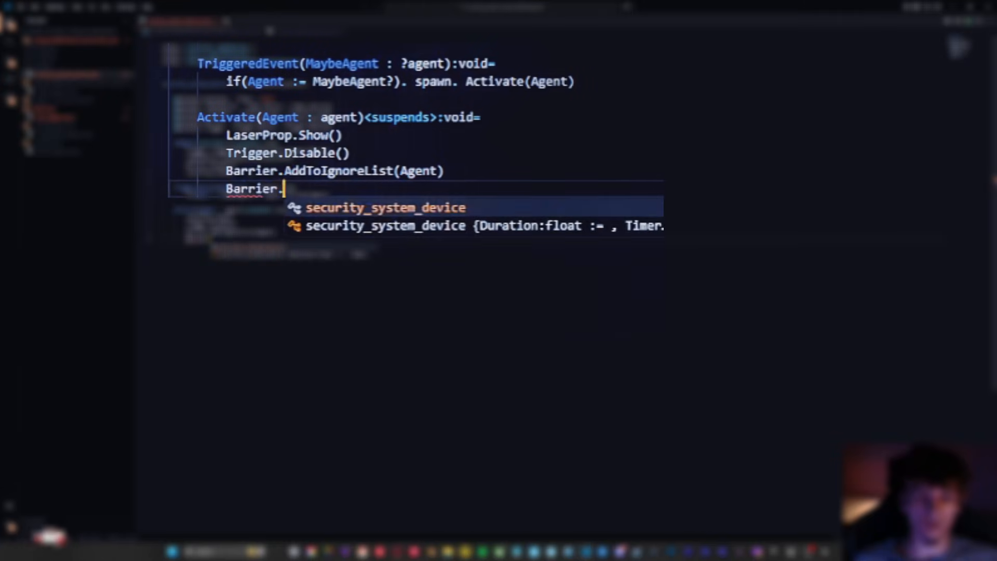
{"action": "type", "text": "Enable()"}
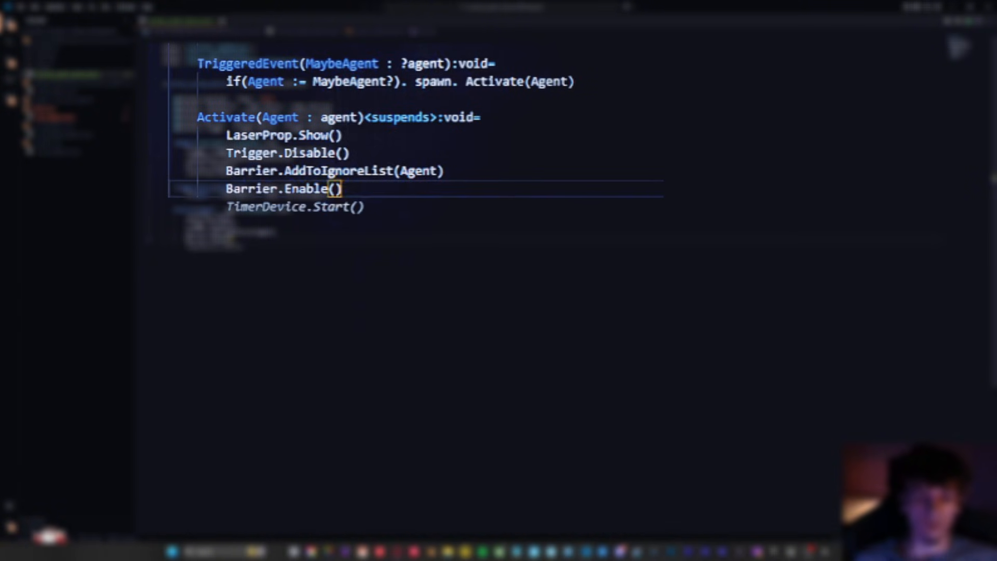
{"action": "key", "text": "Return"}
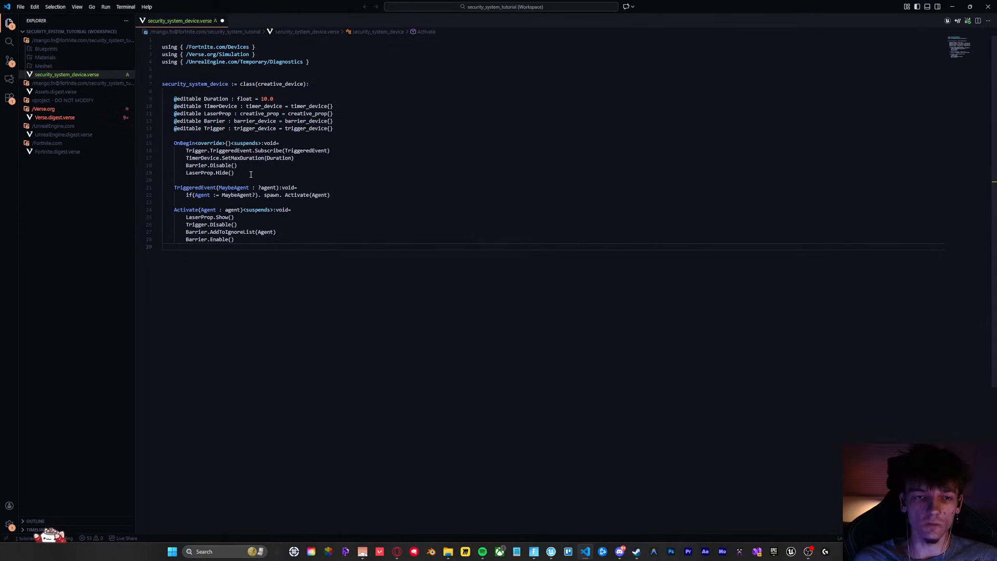
Add TimerDevice.Start(Agent) below Barrier.Enable() in Activate
{"action": "type", "text": "TimerDevice.S"}
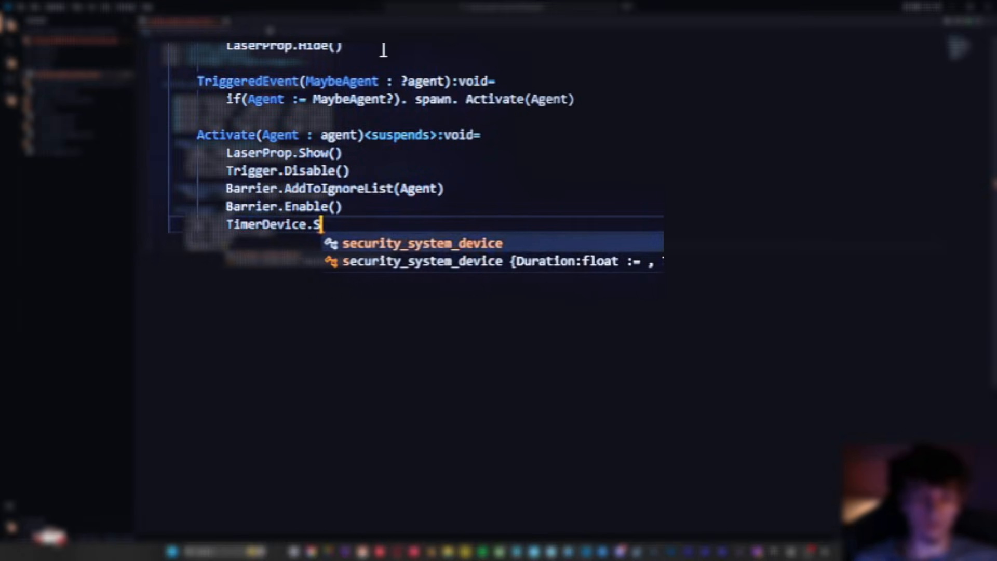
{"action": "type", "text": "tart(Agent"}
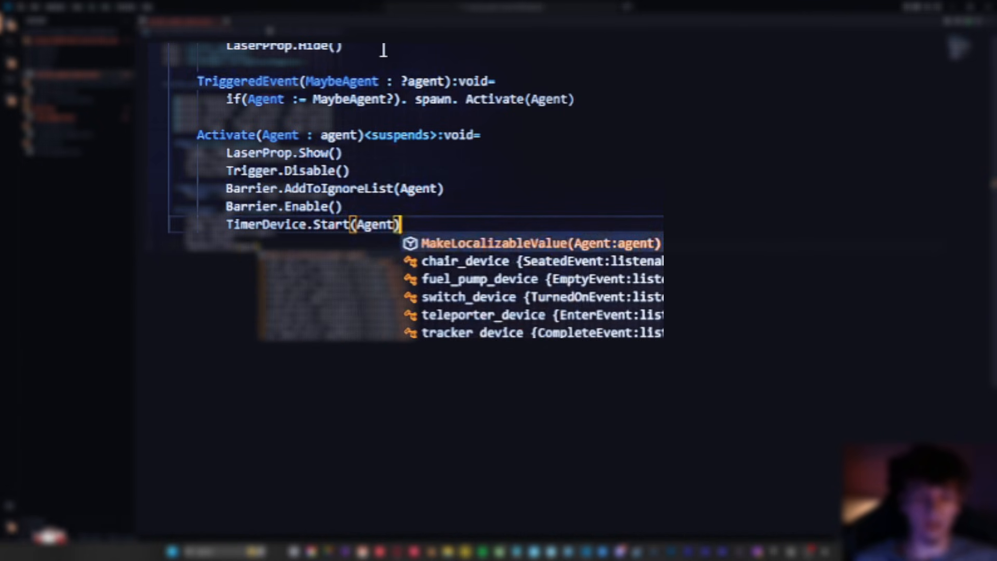
{"action": "key", "text": "Escape"}
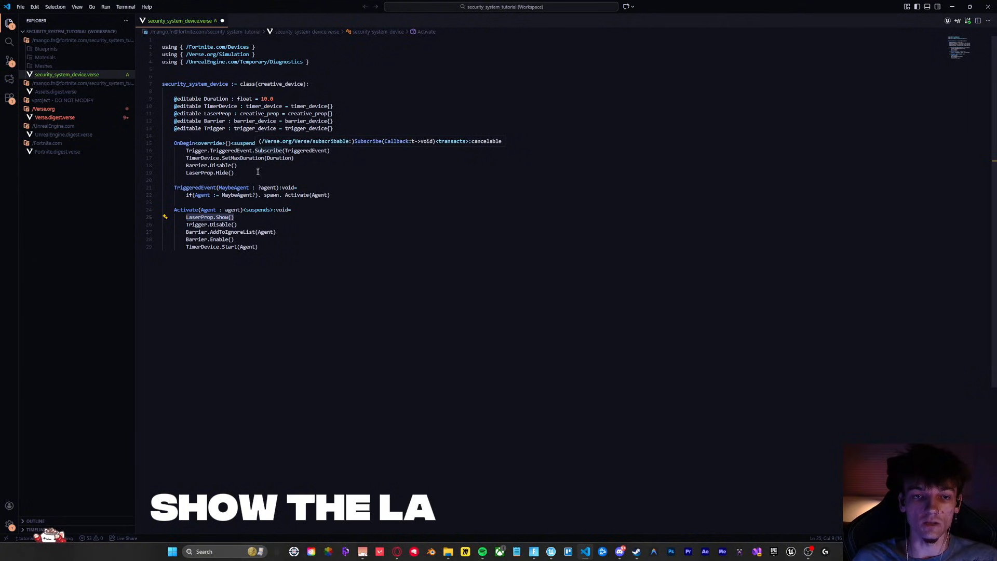
{"action": "left_click", "coordinate": [234, 231]}
{"action": "left_click_drag", "start_coordinate": [183, 226], "coordinate": [186, 225]}
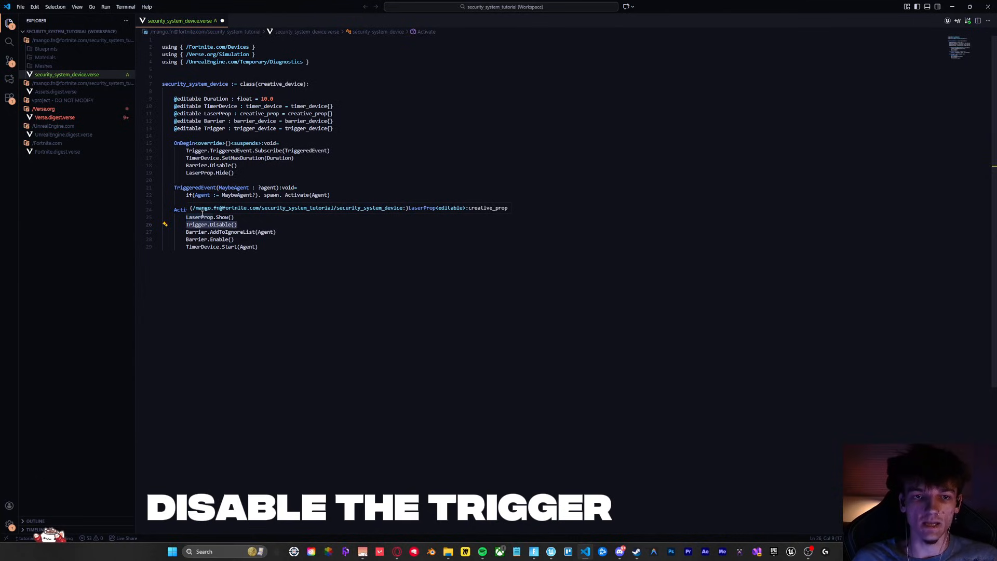
{"action": "left_click_drag", "start_coordinate": [276, 231], "coordinate": [189, 233]}
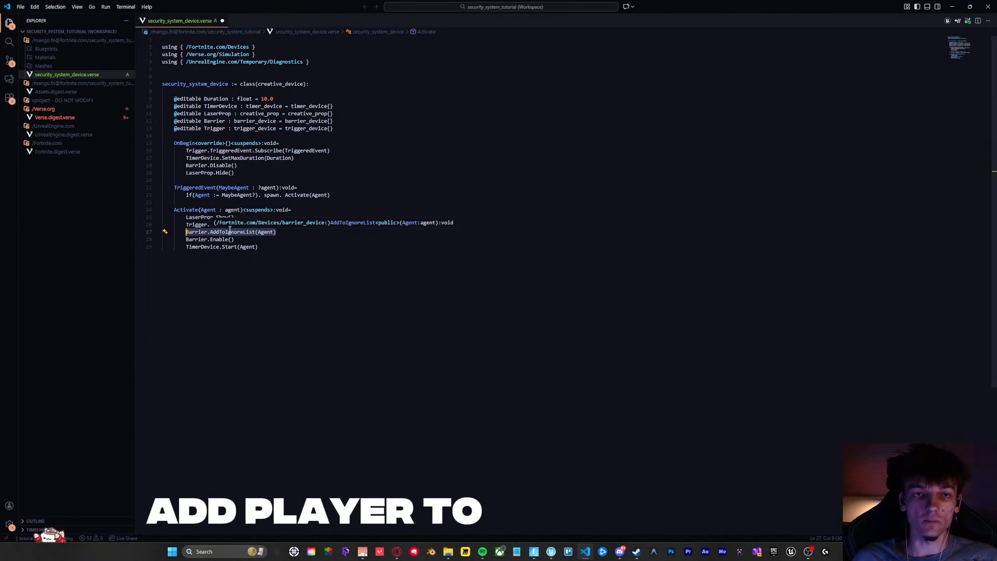
{"action": "left_click_drag", "start_coordinate": [235, 239], "coordinate": [187, 239]}
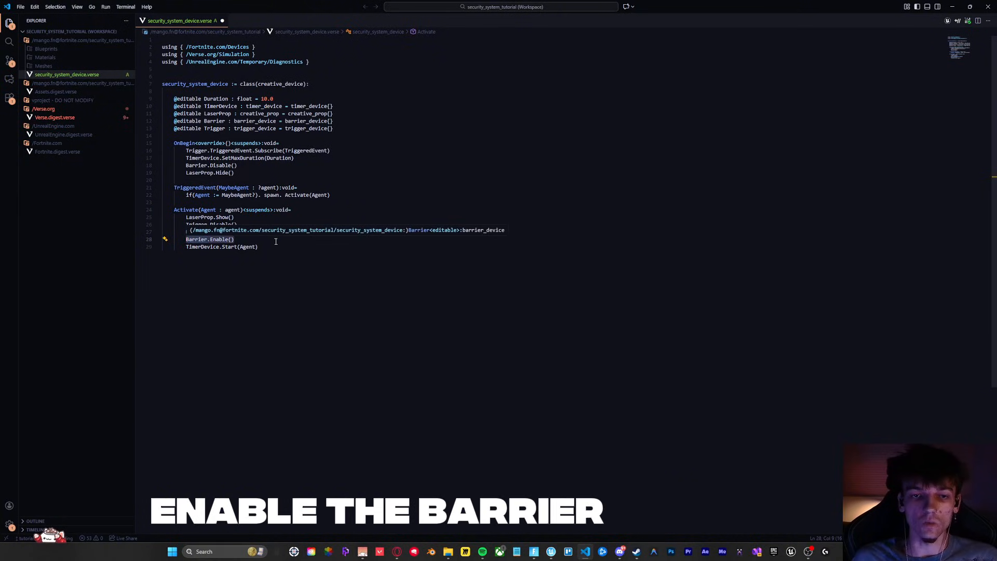
{"action": "left_click_drag", "start_coordinate": [260, 247], "coordinate": [189, 247]}
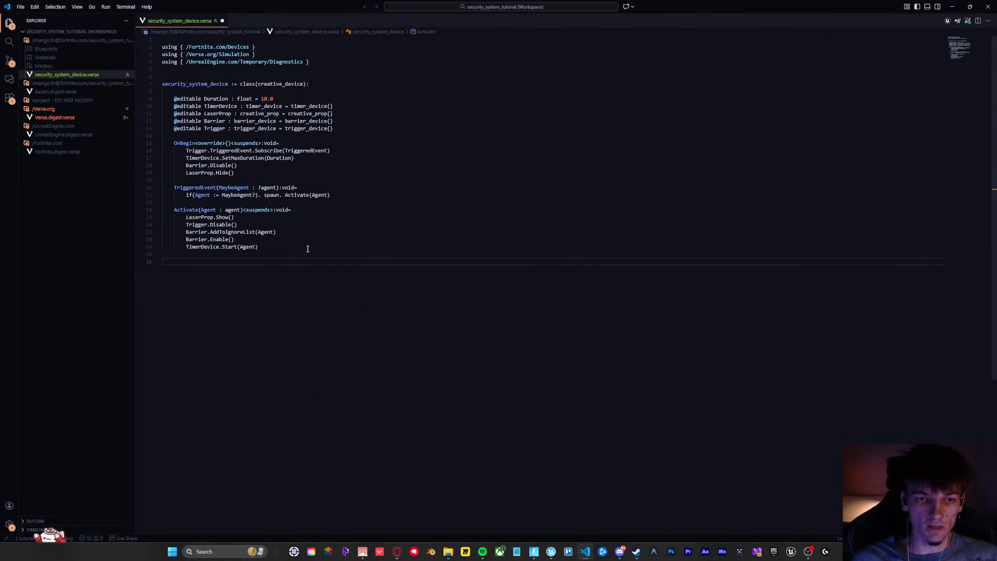
Add Sleep(Duration) to Activate, set off by blank lines after the TimerDevice.Start call
{"action": "type", "text": "Sleep(D"}
{"action": "type", "text": "uration"}
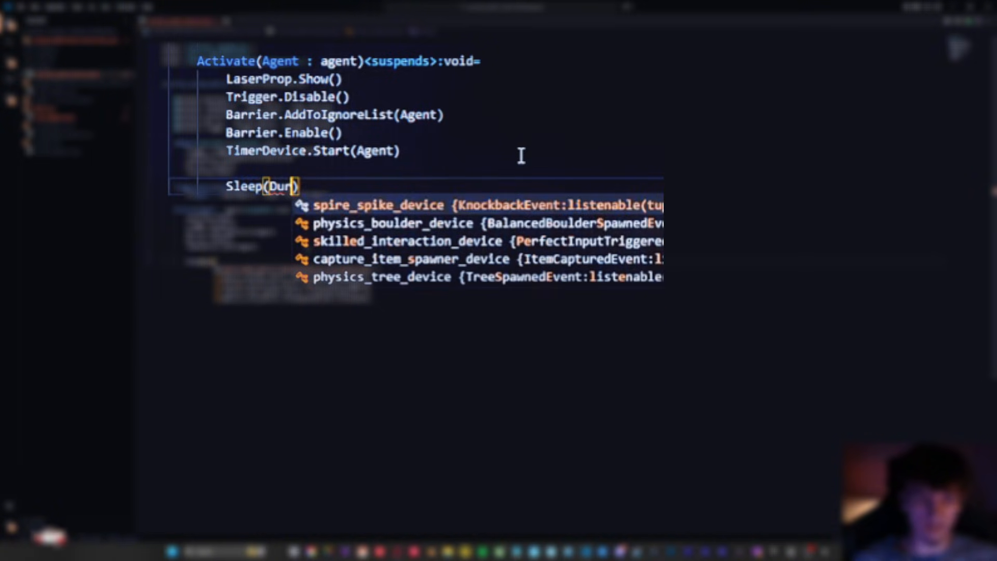
{"action": "key", "text": "Escape"}
{"action": "key", "text": "Return"}
{"action": "key", "text": "Return"}
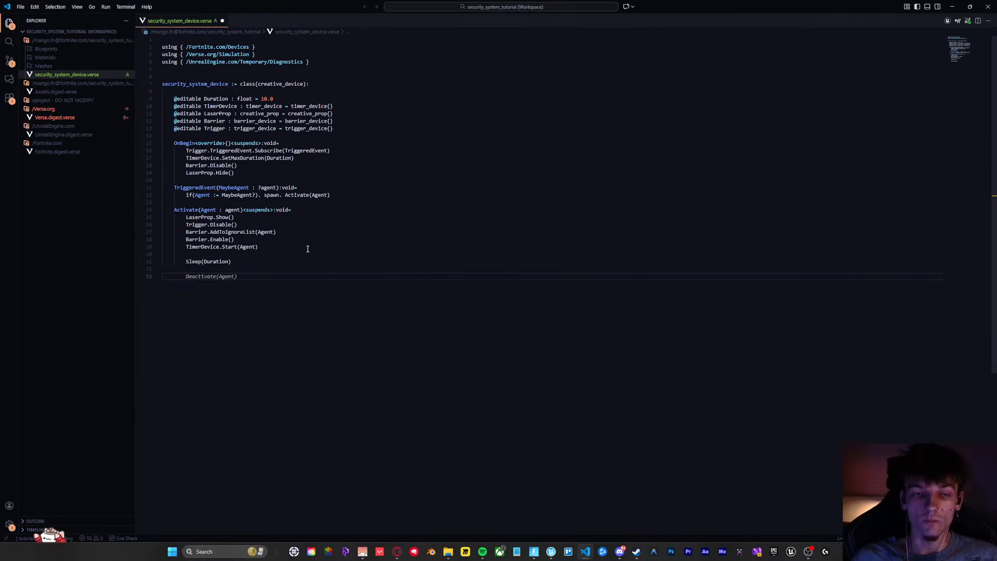
Add TimerDevice.Reset(Agent) and Barrier.Disable() after the Sleep call in Activate
{"action": "type", "text": "T"}
{"action": "type", "text": "imerDevice.Re"}
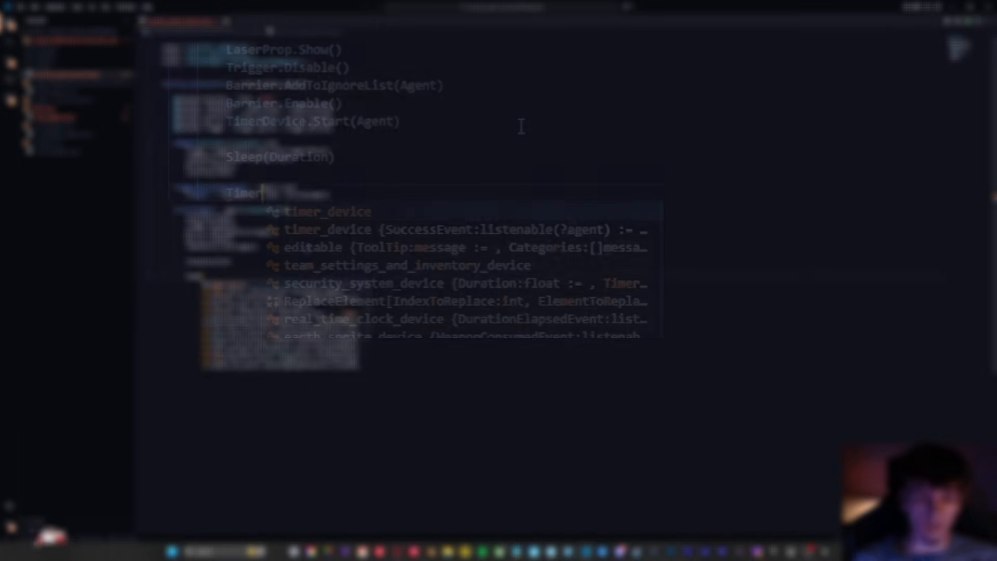
{"action": "type", "text": "set"}
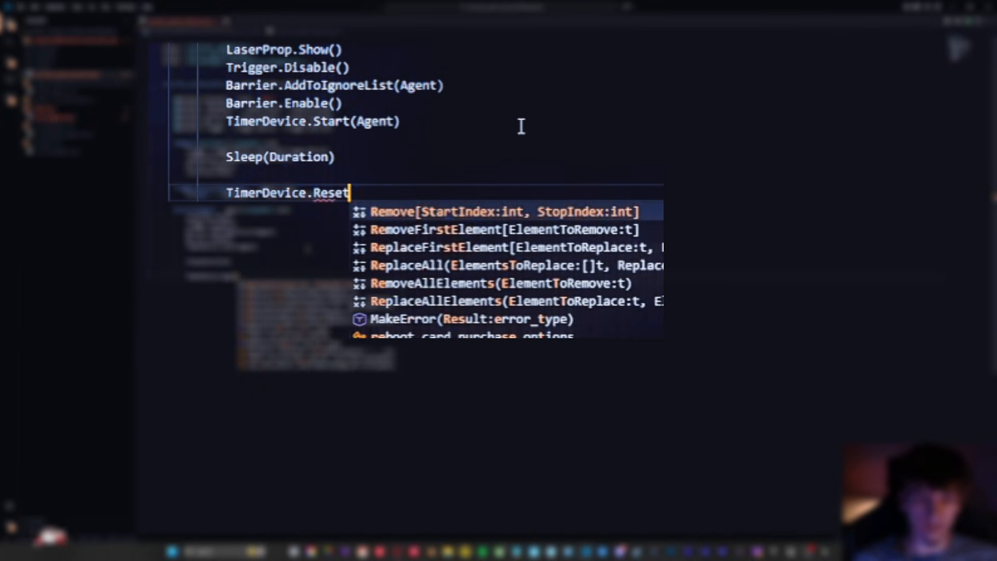
{"action": "type", "text": "(Agent)"}
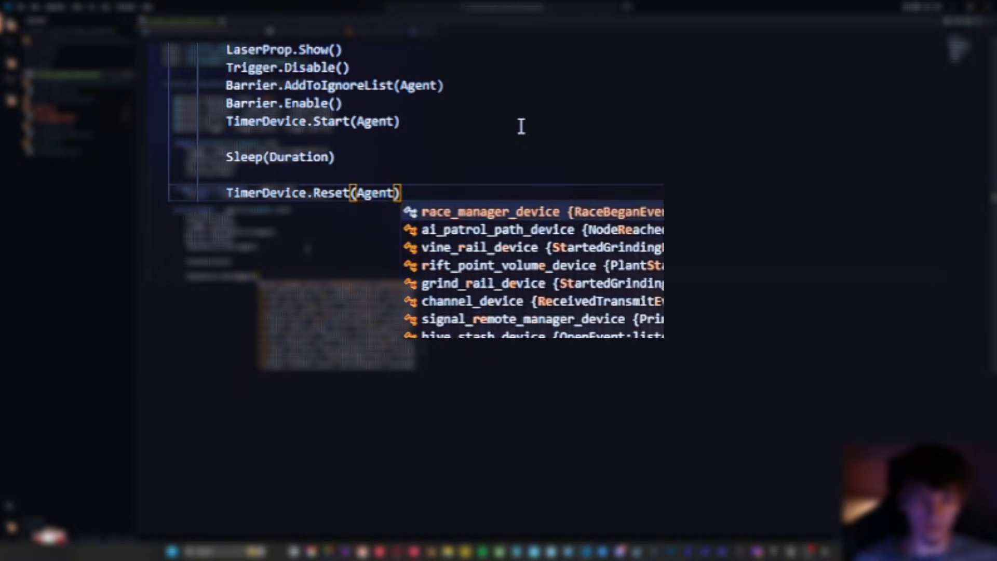
{"action": "key", "text": "Return"}
{"action": "type", "text": "Bar"}
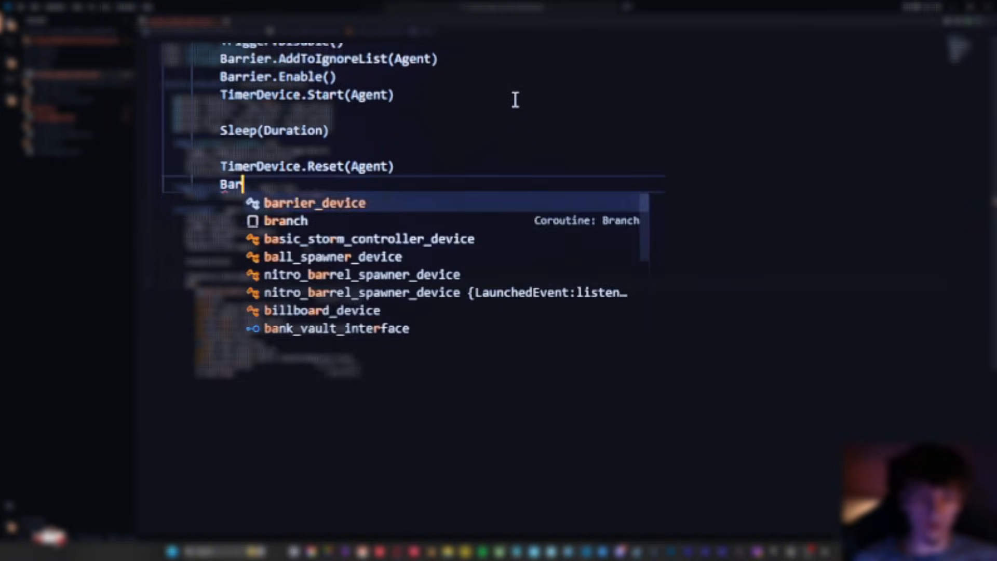
{"action": "type", "text": "rier.Disable("}
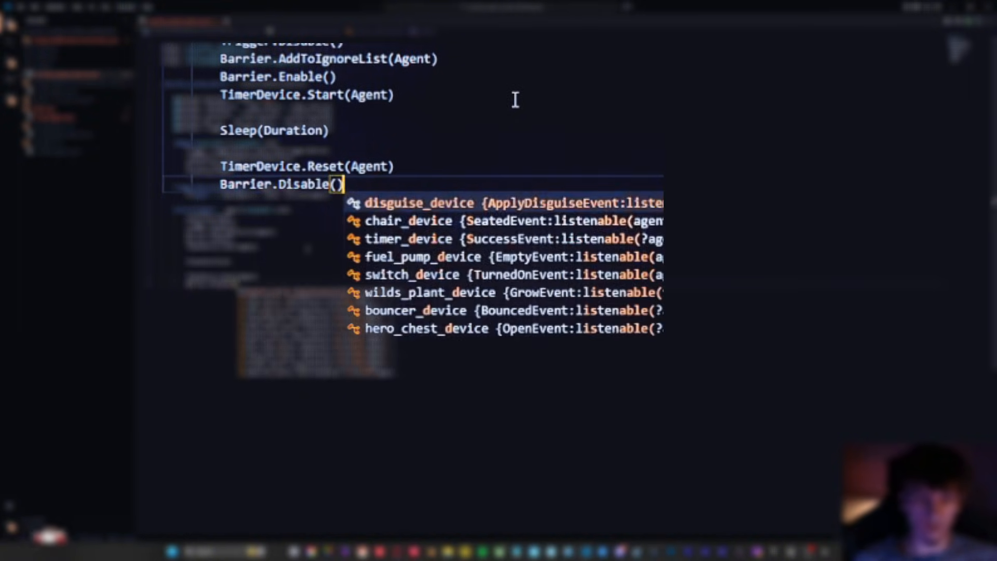
Complete the Barrier.Disable() call and add Barrier.RemoveFromIgnoreList(Agent) on the line below it in Activate
{"action": "type", "text": ")"}
{"action": "key", "text": "Return"}
{"action": "type", "text": "Barrier."}
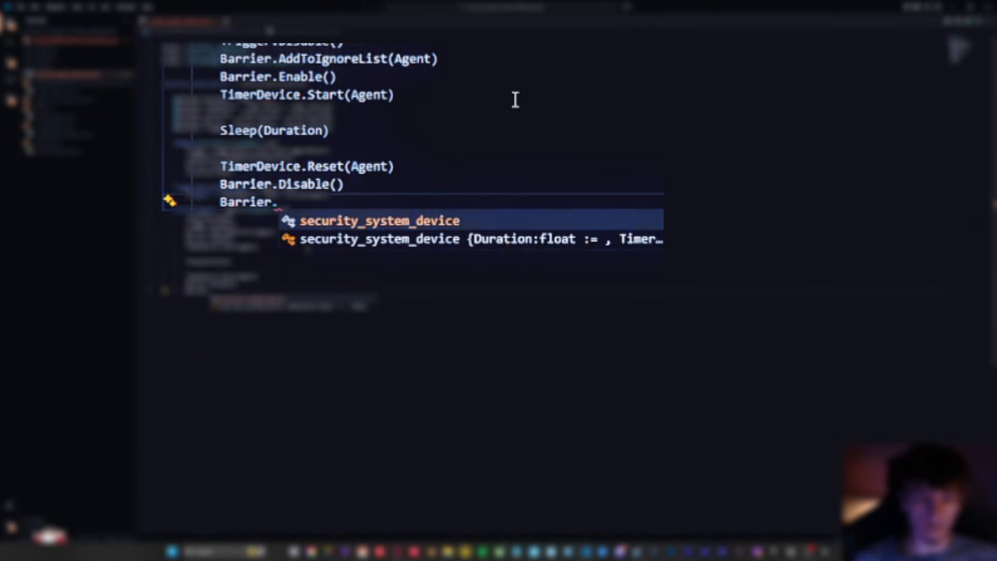
{"action": "type", "text": "R"}
{"action": "key", "text": "BackSpace"}
{"action": "type", "text": "Remove"}
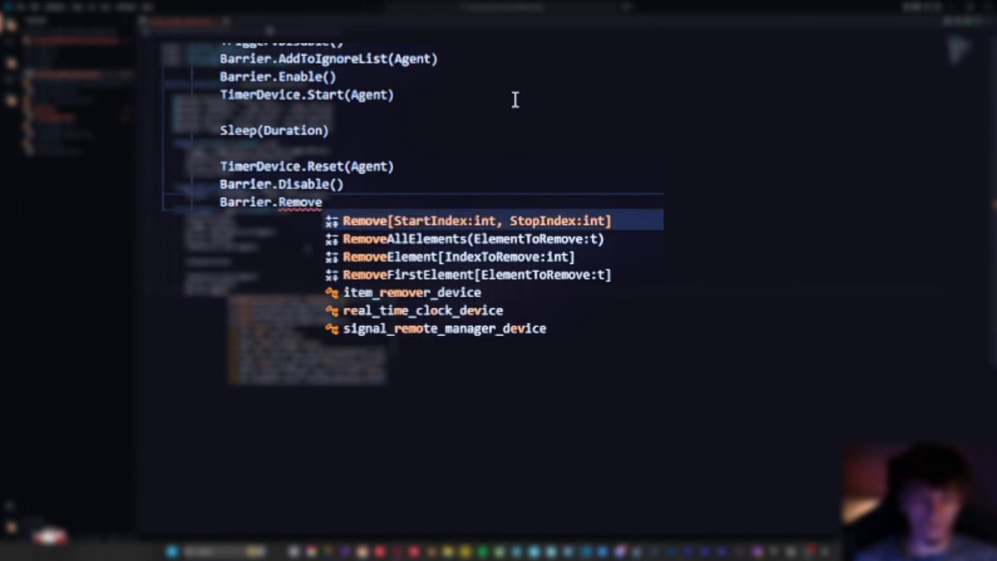
{"action": "type", "text": "FromIgnoreList("}
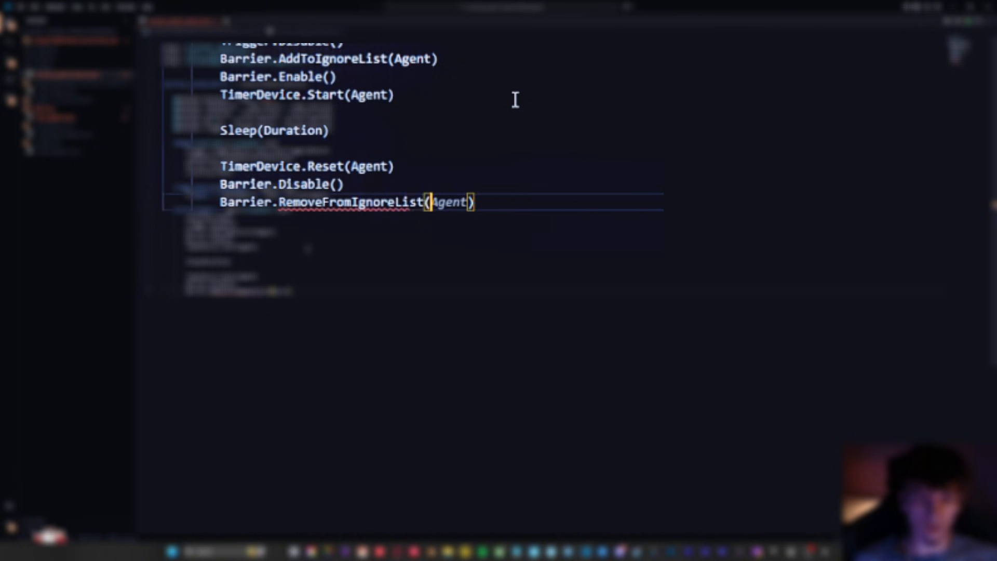
{"action": "type", "text": "Agent)"}
{"action": "key", "text": "Return"}
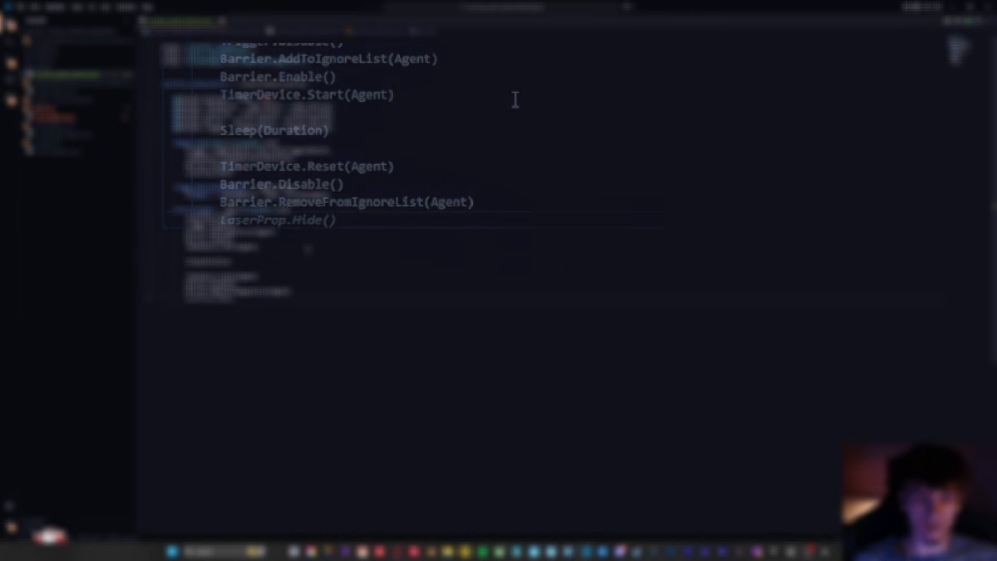
Add Trigger.Enable() below the Barrier.RemoveFromIgnoreList(Agent) call in Activate
{"action": "type", "text": "Trigg"}
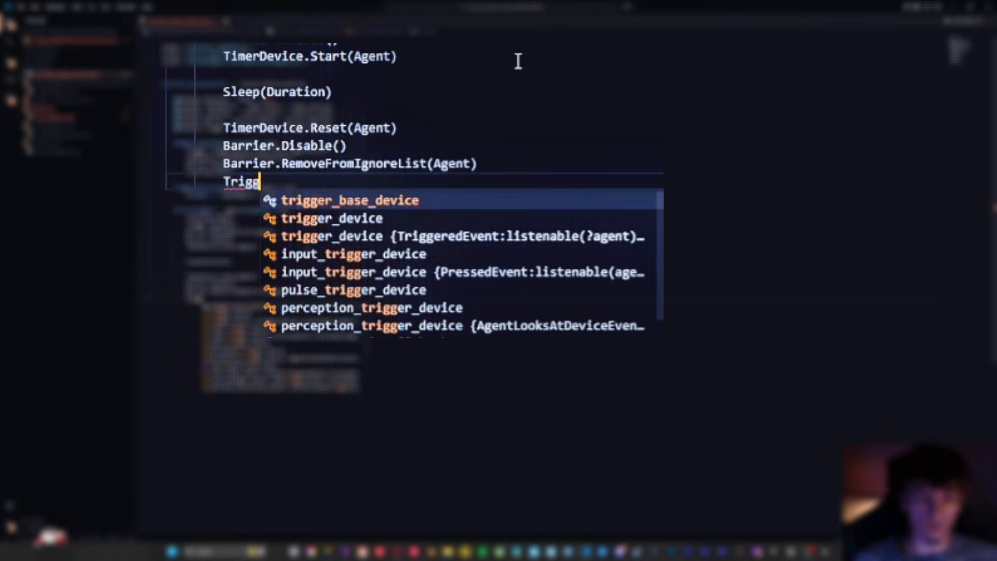
{"action": "type", "text": "er.Enable()"}
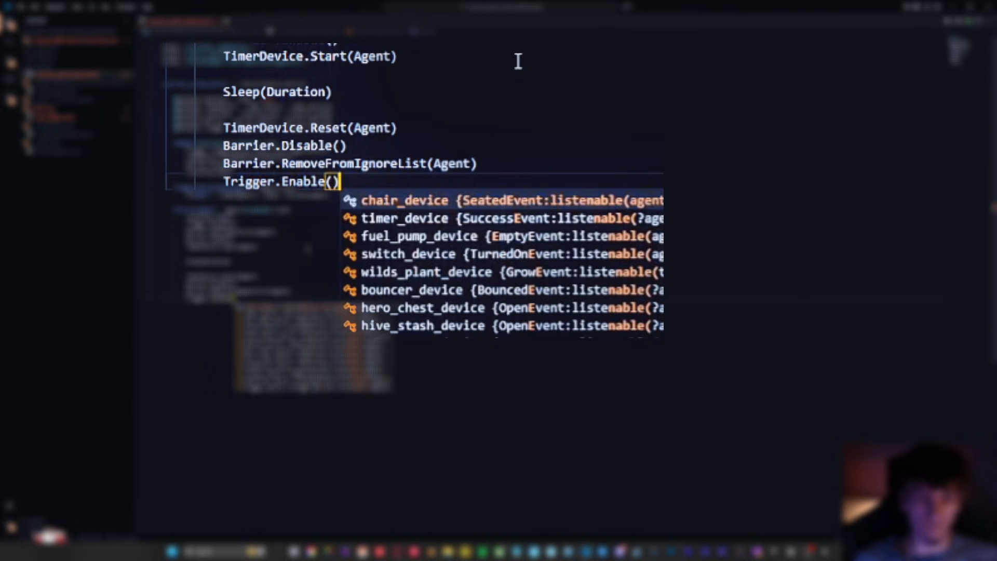
{"action": "key", "text": "Escape"}
Add LaserProp.Hide() as the last line of Activate, below Trigger.Enable()
{"action": "key", "text": "Return"}
{"action": "type", "text": "LaserP"}
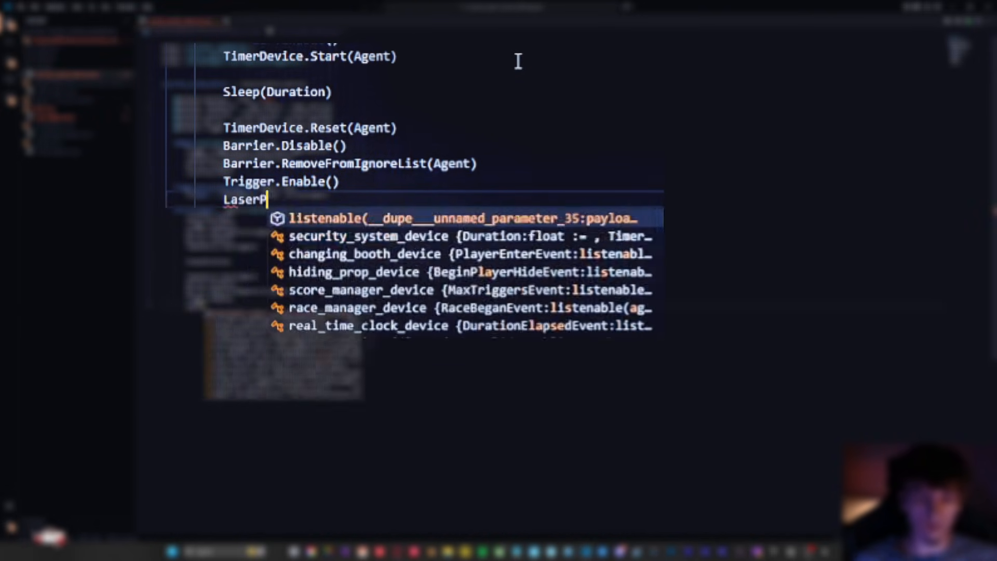
{"action": "type", "text": "rop.Show()"}
{"action": "key", "text": "BackSpace"}
{"action": "key", "text": "BackSpace"}
{"action": "key", "text": "BackSpace"}
{"action": "key", "text": "BackSpace"}
{"action": "key", "text": "BackSpace"}
{"action": "key", "text": "BackSpace"}
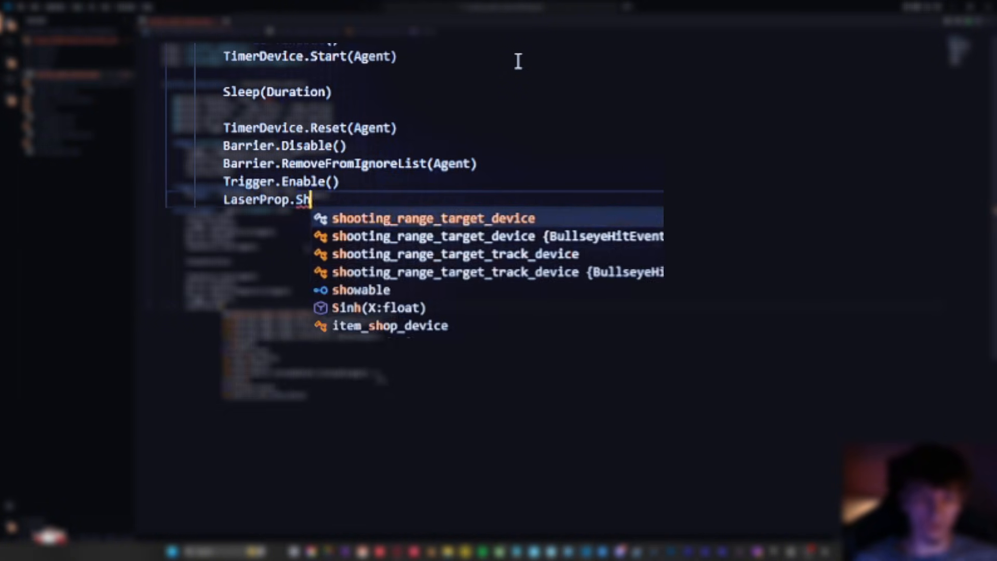
{"action": "type", "text": "Hide()"}
{"action": "key", "text": "Escape"}
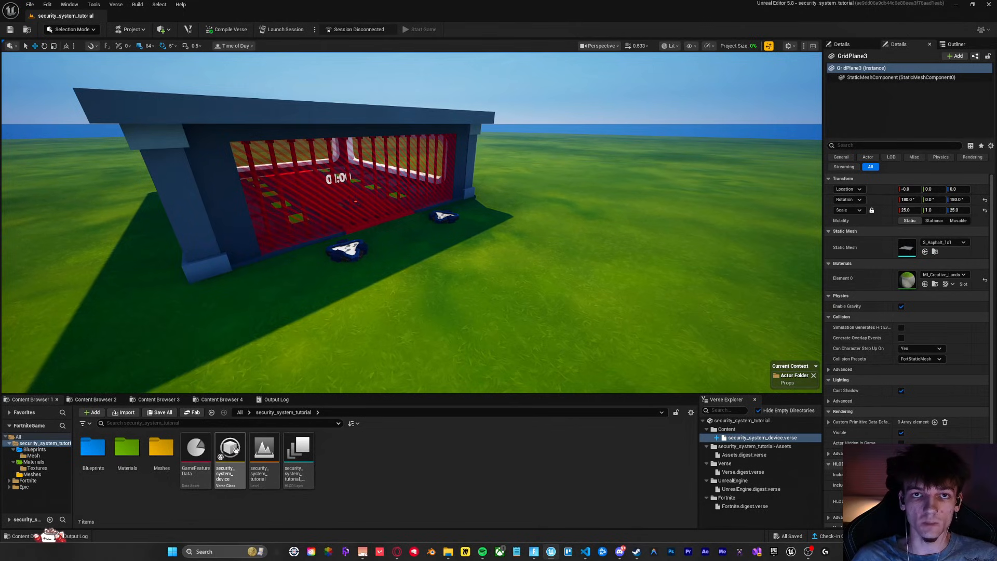
Place the security_system_device on the grass outside the base and assign the base's timer to its TimerDevice reference
{"action": "left_click_drag", "start_coordinate": [235, 449], "coordinate": [487, 267]}
{"action": "right_click_drag", "start_coordinate": [488, 267], "coordinate": [486, 288]}
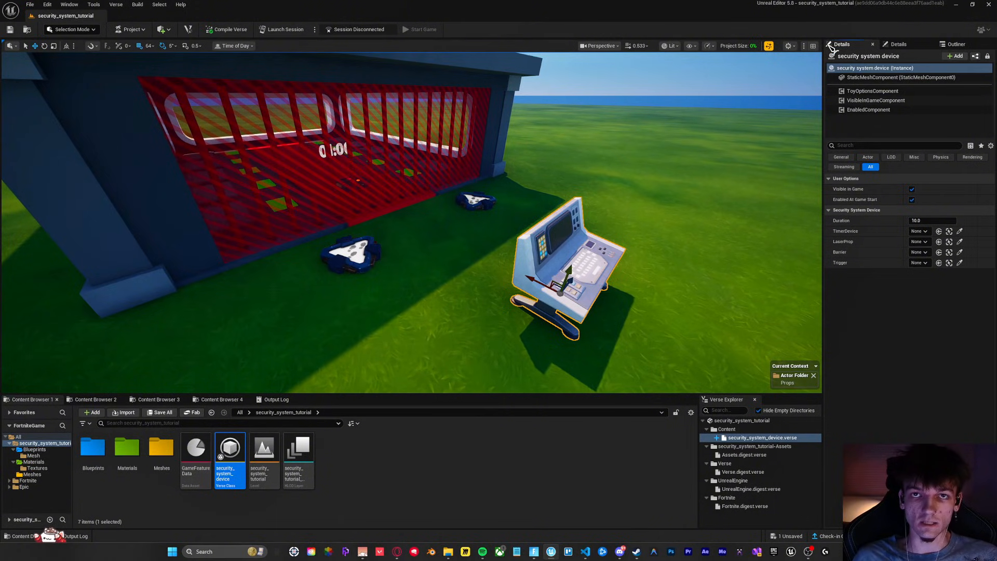
{"action": "key", "text": "w"}
{"action": "mouse_move", "coordinate": [648, 189]}
{"action": "right_mouse_down"}
{"action": "mouse_move", "coordinate": [623, 174]}
{"action": "mouse_move", "coordinate": [636, 181]}
{"action": "right_mouse_up"}
{"action": "key", "text": "w"}
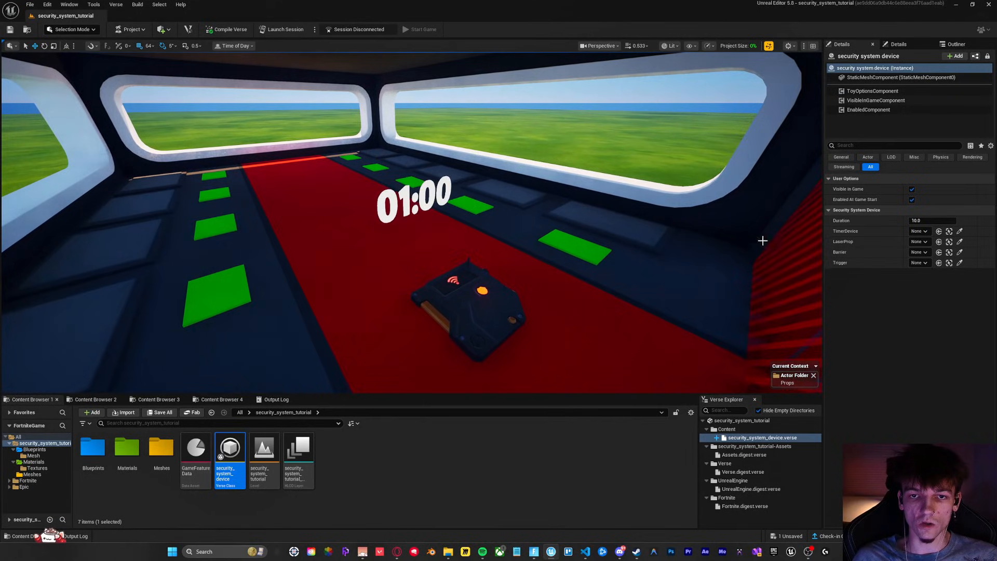
{"action": "left_click", "coordinate": [960, 232]}
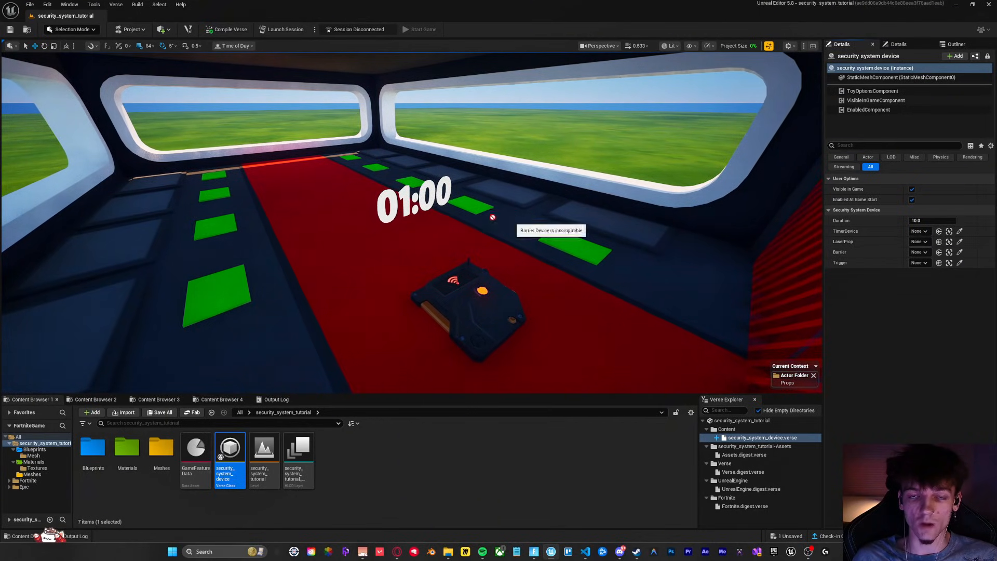
{"action": "left_click", "coordinate": [409, 191]}
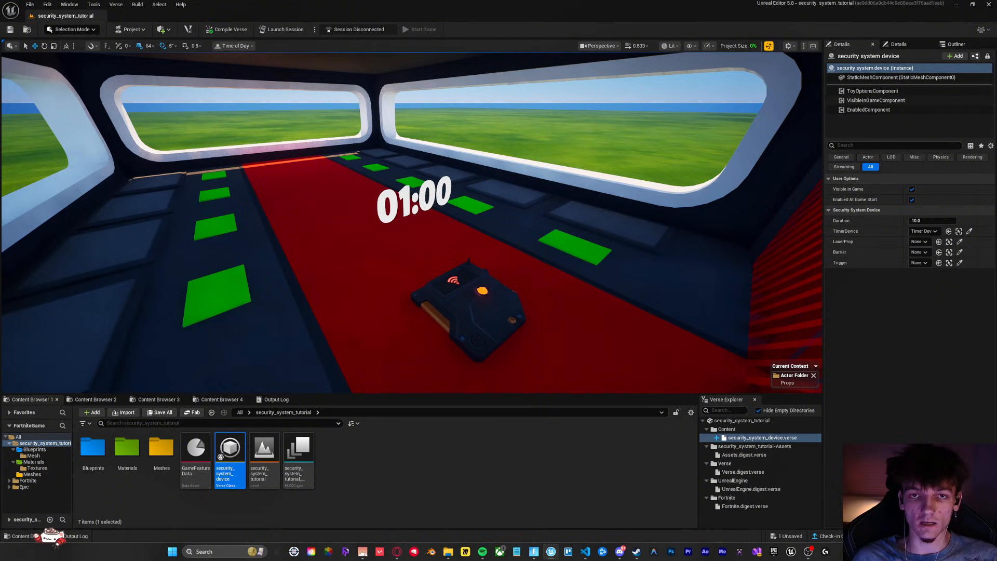
Hide the timer in the viewport and assign the barrier device at the entrance to the security device's Barrier reference
{"action": "left_click", "coordinate": [407, 192]}
{"action": "key", "text": "h"}
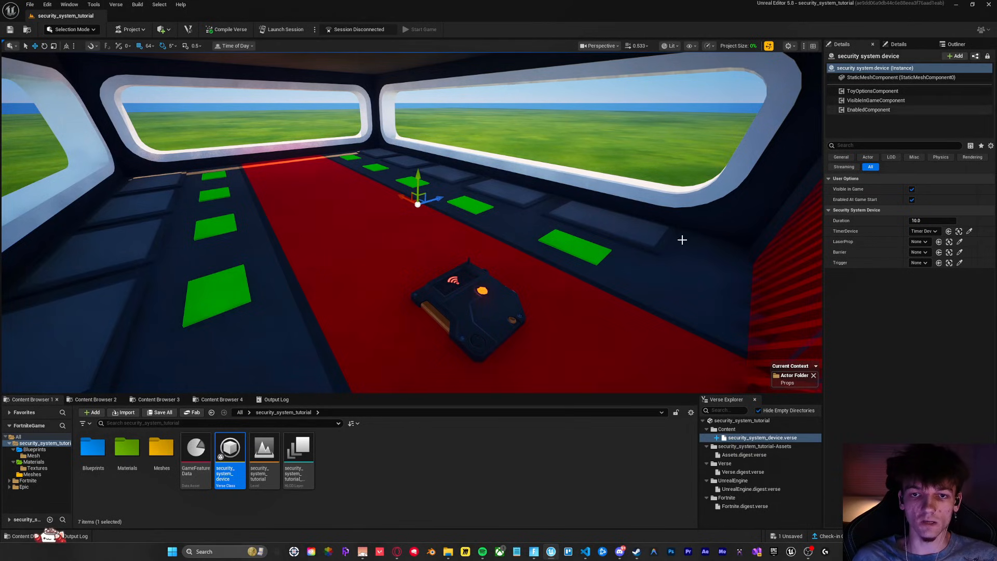
{"action": "left_click", "coordinate": [436, 252]}
{"action": "left_click", "coordinate": [465, 301]}
{"action": "left_click", "coordinate": [499, 179]}
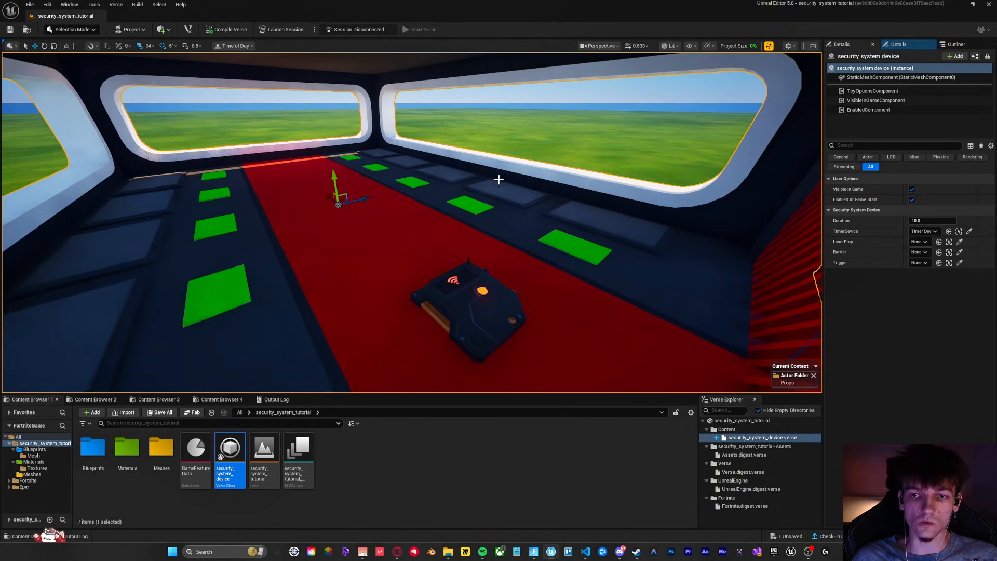
{"action": "left_click", "coordinate": [492, 122]}
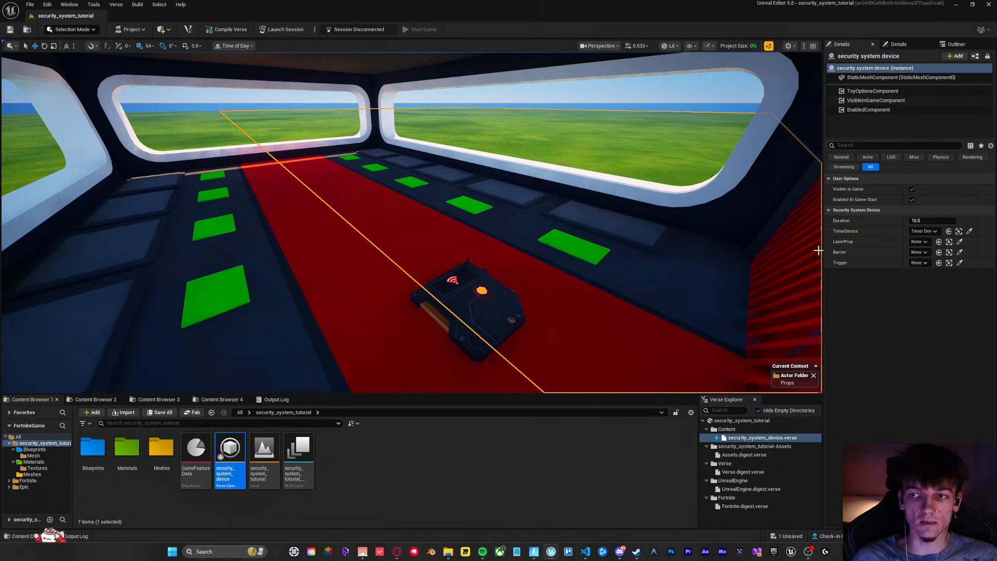
{"action": "right_click_drag", "start_coordinate": [642, 237], "coordinate": [675, 242]}
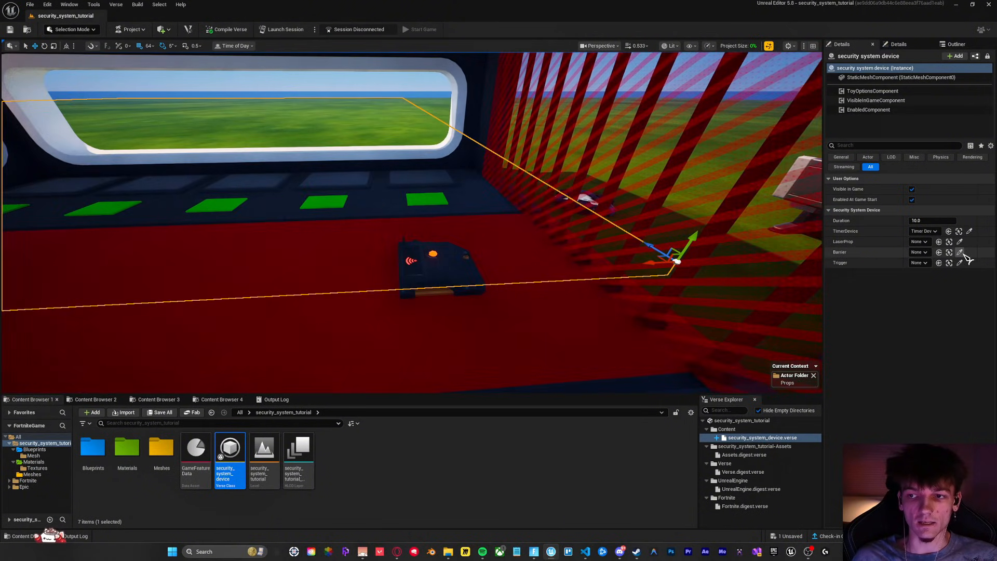
{"action": "left_click", "coordinate": [960, 252]}
{"action": "left_click", "coordinate": [650, 198]}
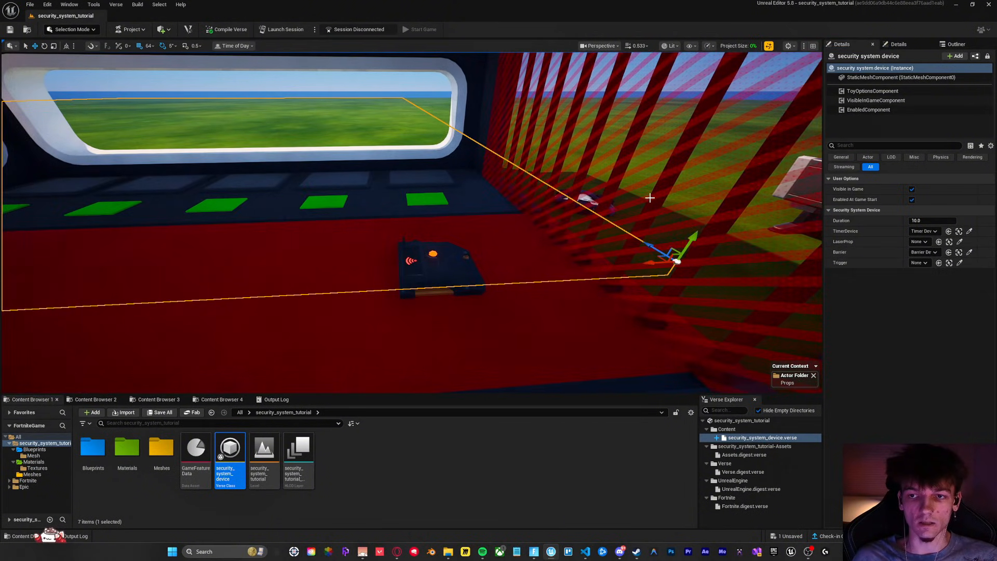
With the barrier hidden from view, assign the laser gate to the LaserProp reference and pick the trigger for the Trigger reference
{"action": "left_click", "coordinate": [649, 198]}
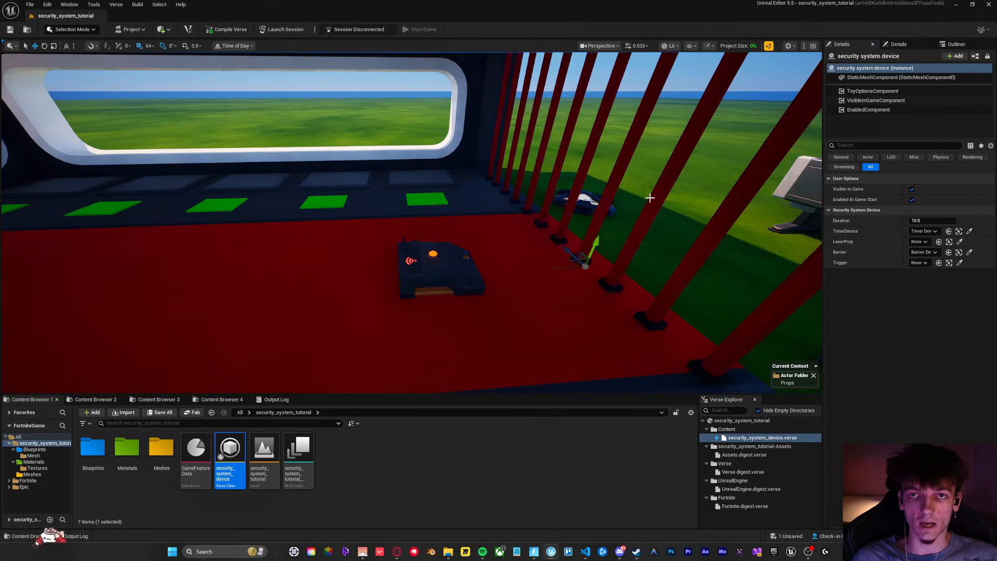
{"action": "left_click", "coordinate": [961, 242]}
{"action": "left_click", "coordinate": [618, 169]}
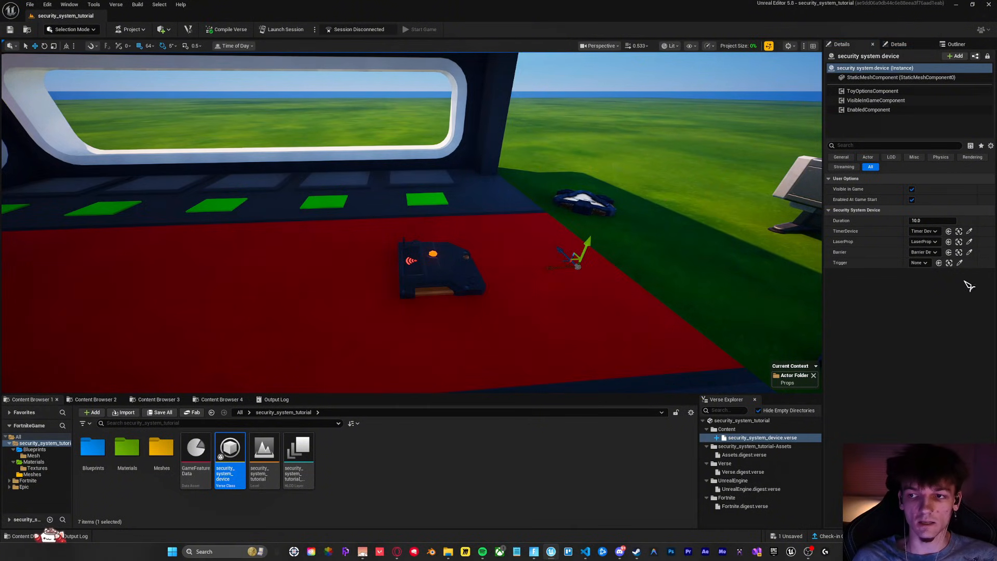
{"action": "left_click", "coordinate": [960, 264]}
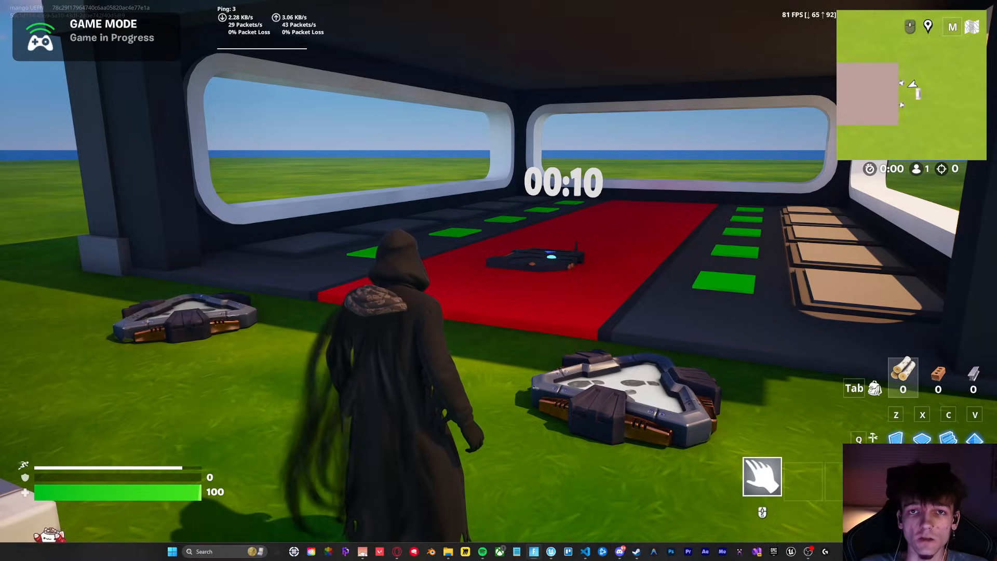
Playtest the security system by walking onto the trigger inside the base and checking the countdown, laser gate and barrier passage
{"action": "key", "text": "w"}
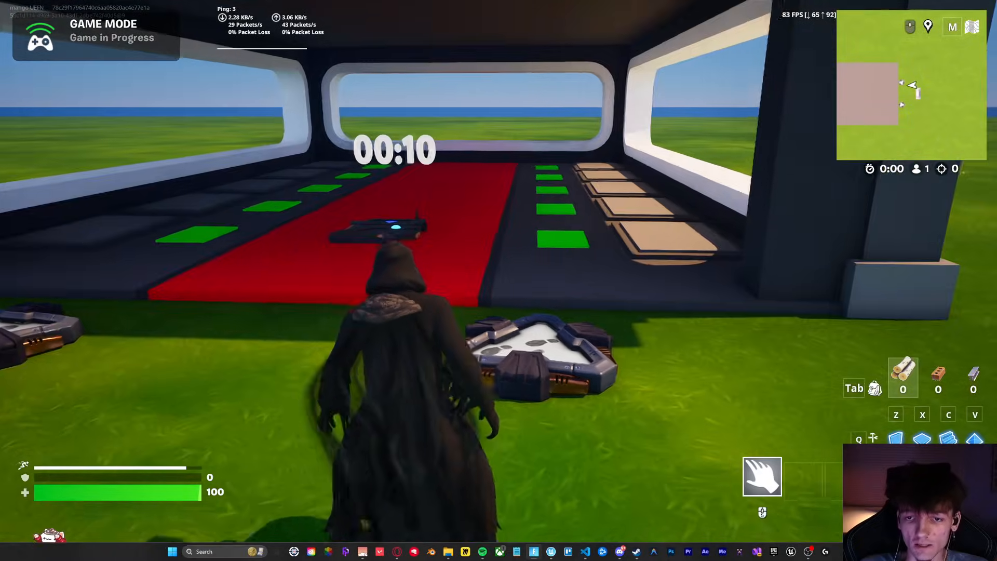
{"action": "key", "text": "w"}
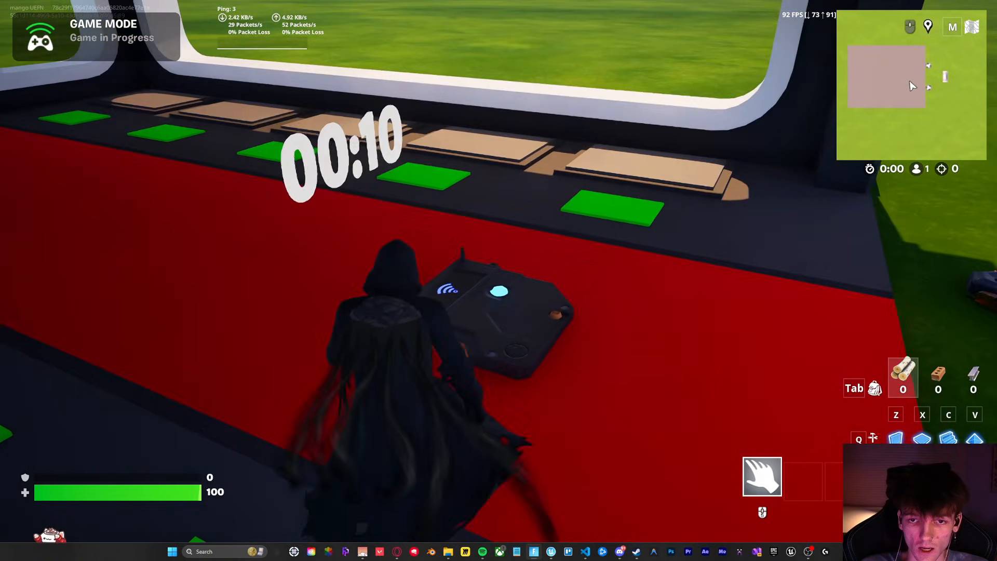
{"action": "key", "text": "w"}
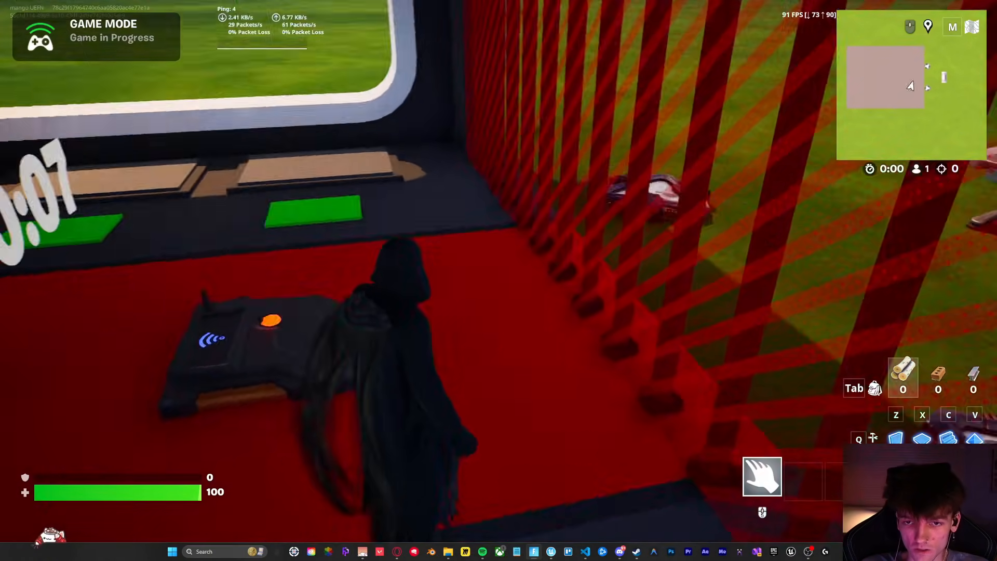
{"action": "key", "text": "w"}
{"action": "key", "text": "w"}
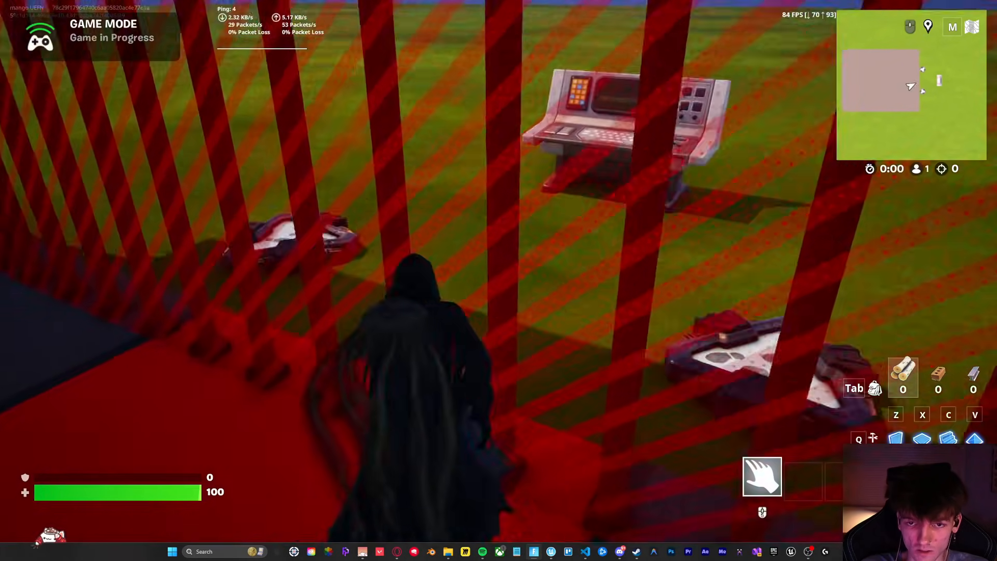
{"action": "key", "text": "shift"}
{"action": "key", "text": "w"}
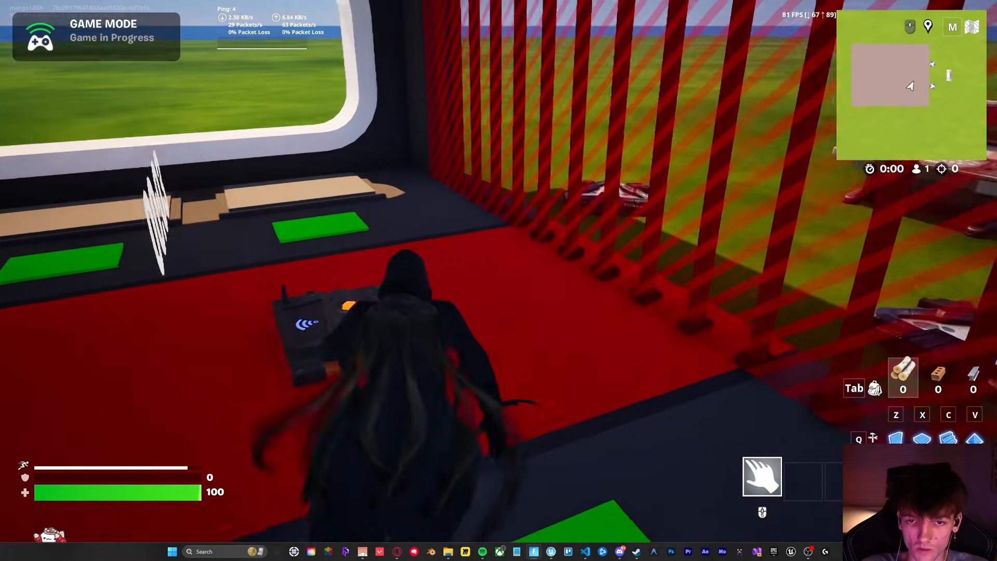
Test the gate's reset when the timer runs out and set off the trigger inside the base a second time
{"action": "key", "text": "w"}
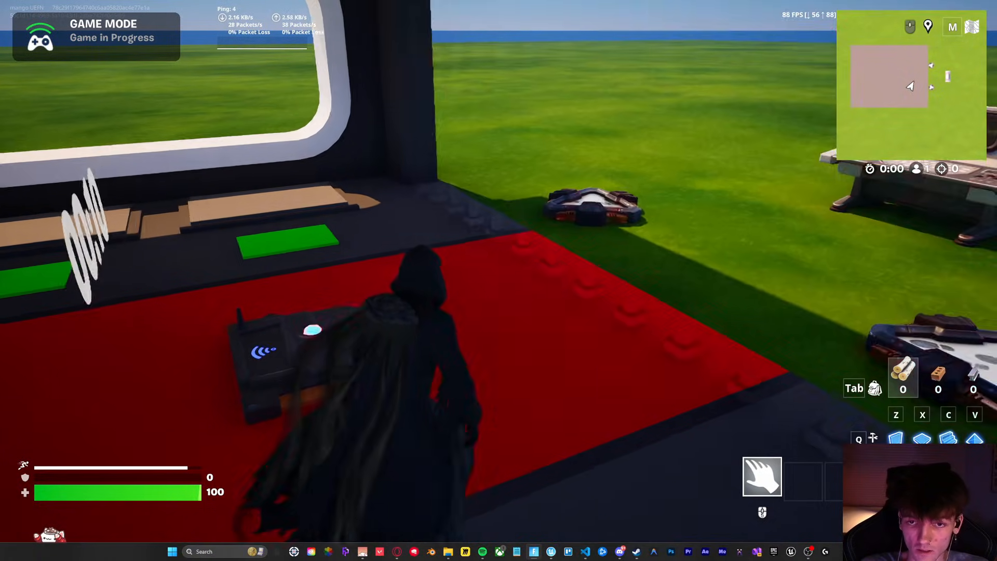
{"action": "key", "text": "w"}
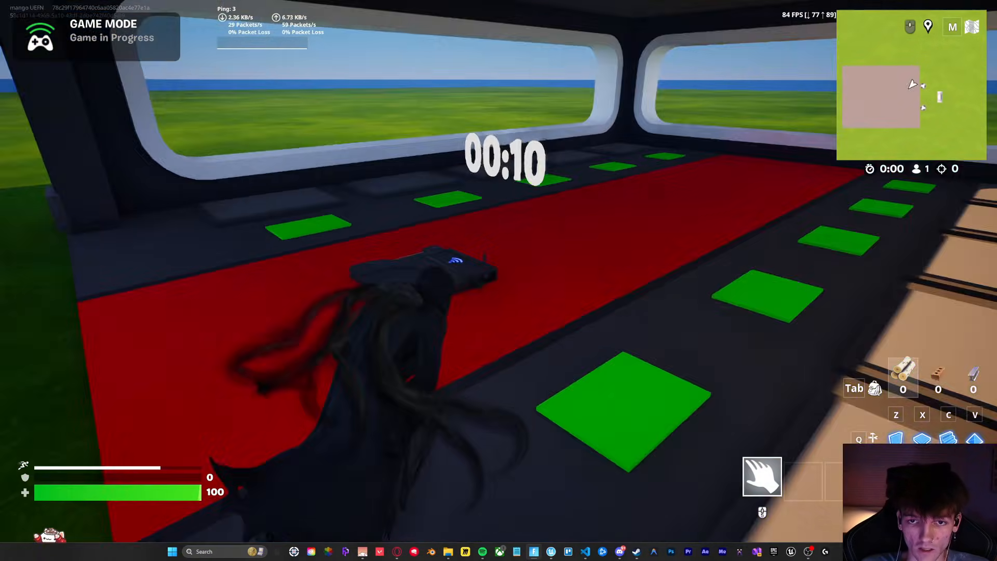
{"action": "key", "text": "w"}
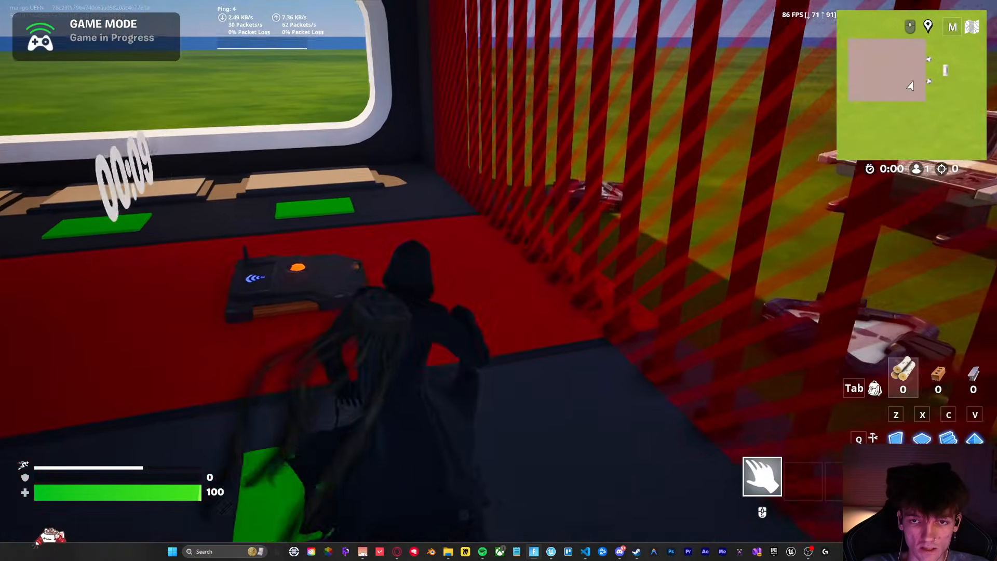